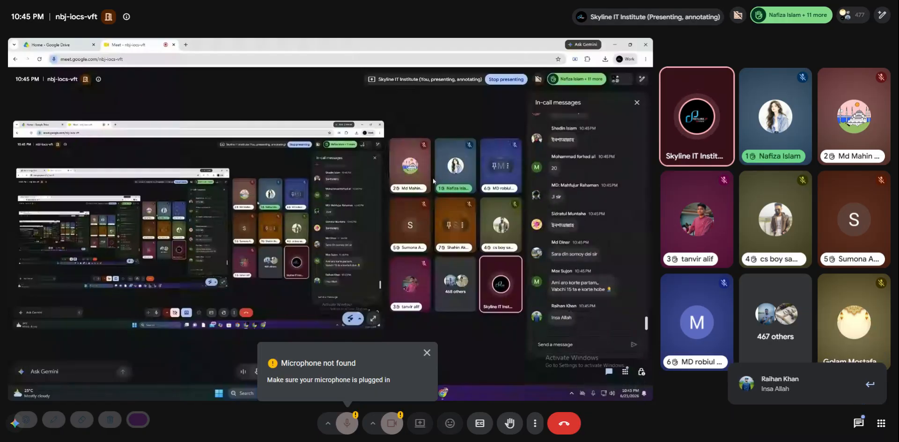
# Dismiss the missing-microphone notice in the meeting
pyautogui.click(434, 357)
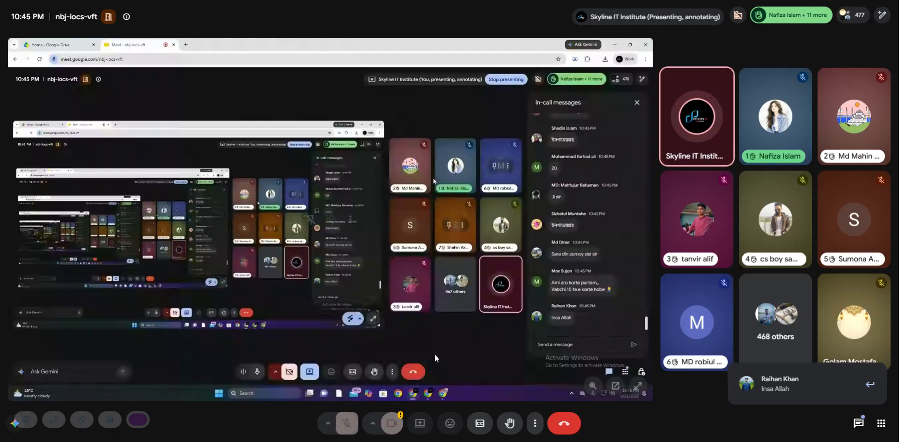
pyautogui.click(473, 355)
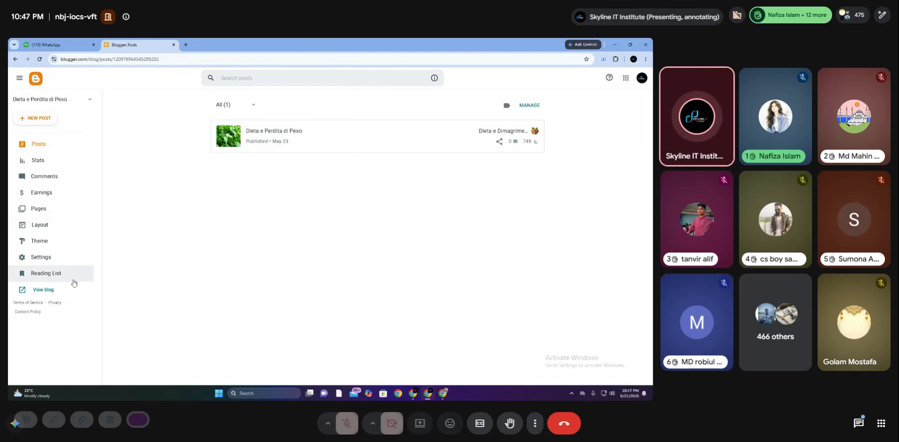
# Open the published Dieta e Perdita di Peso blog and examine the logo in its header
pyautogui.click(60, 291)
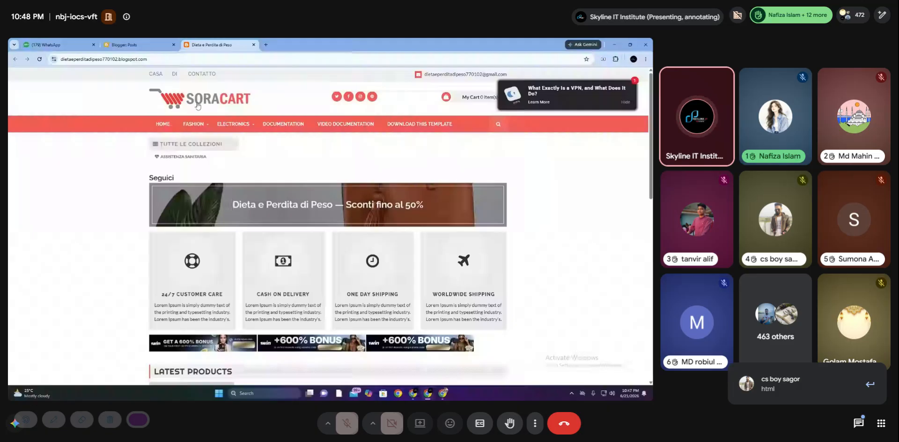
pyautogui.moveTo(196, 99); pyautogui.dragTo(196, 97)
pyautogui.moveTo(119, 90); pyautogui.dragTo(150, 113)
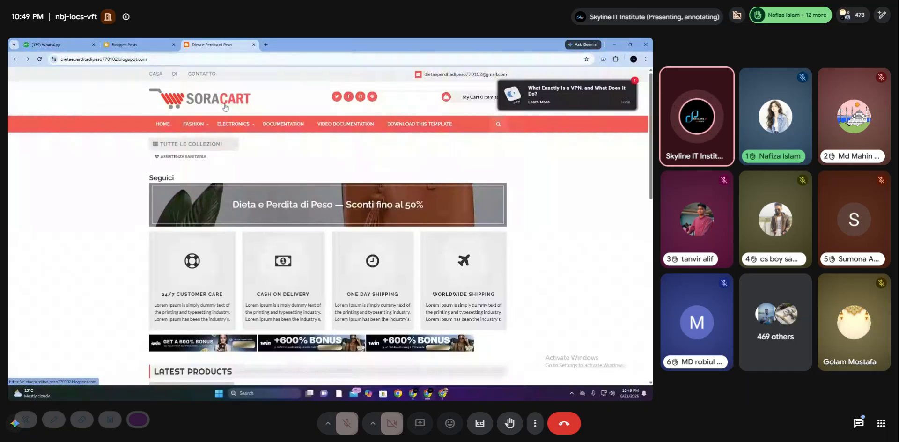
pyautogui.scroll(-2, 253, 187)
pyautogui.scroll(2, 292, 244)
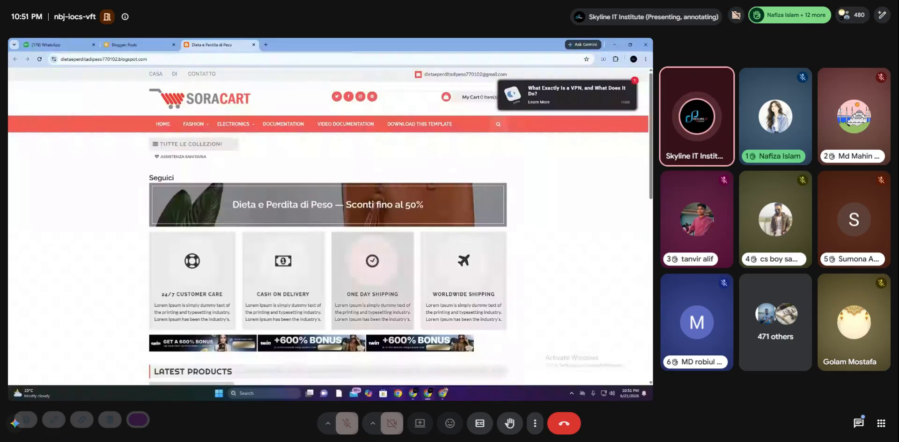
# Open a new Chrome window under one of the Canva profiles
pyautogui.click(398, 393)
pyautogui.scroll(-2, 328, 249)
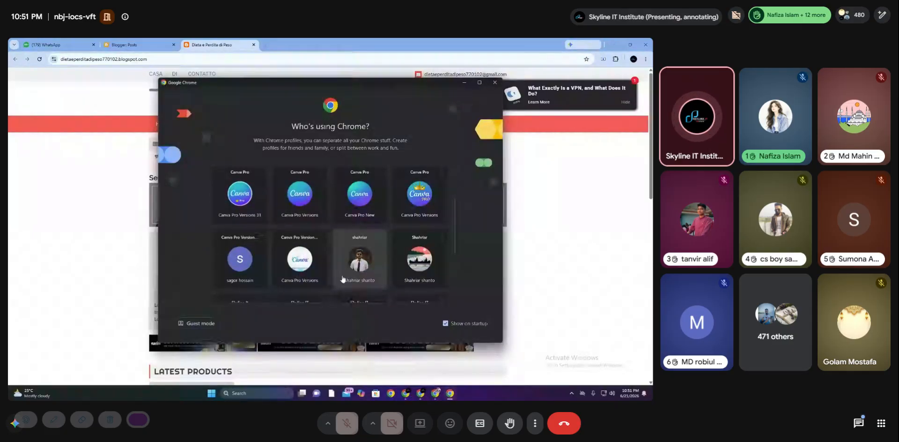
pyautogui.click(305, 238)
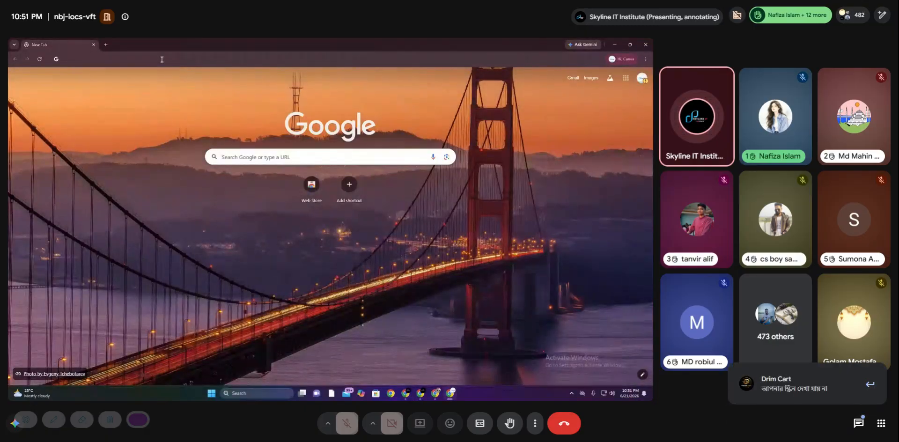
# Search the web for canva and open the Canva website from the results
pyautogui.click(162, 59)
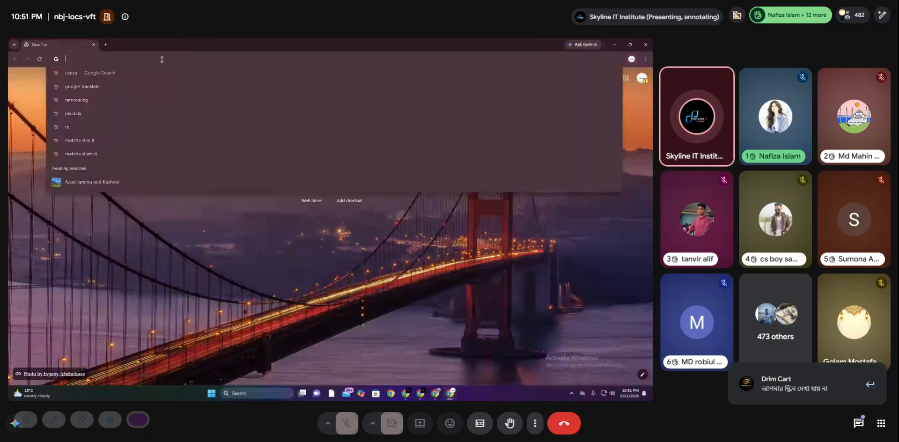
pyautogui.click(150, 74)
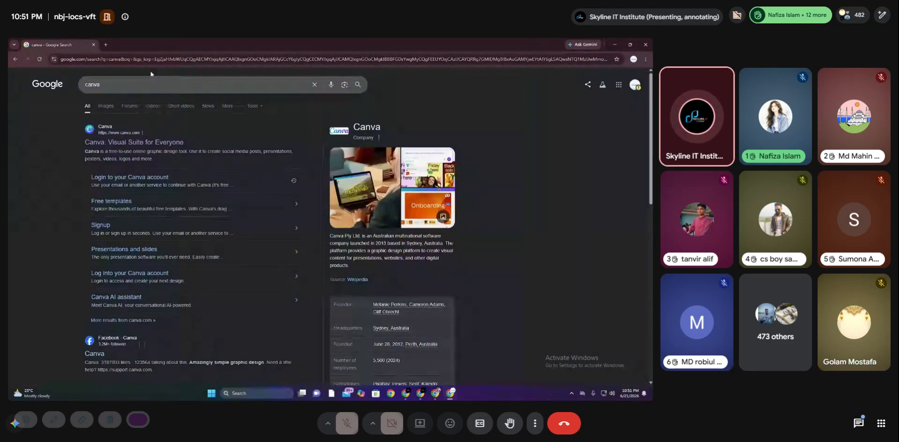
pyautogui.click(118, 146)
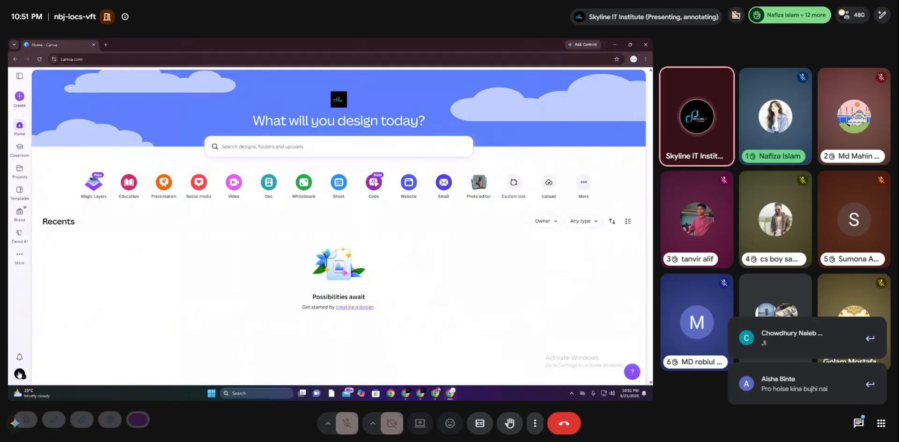
# Check which teams the Canva account can switch between and which one is active
pyautogui.click(19, 374)
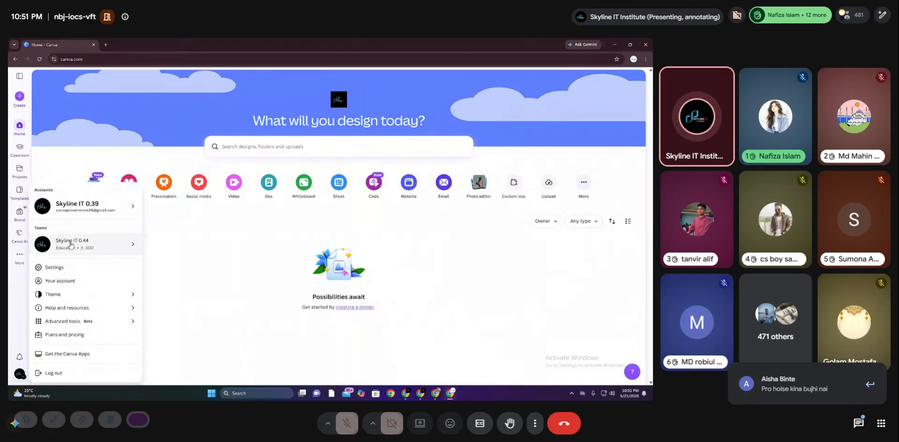
pyautogui.click(84, 245)
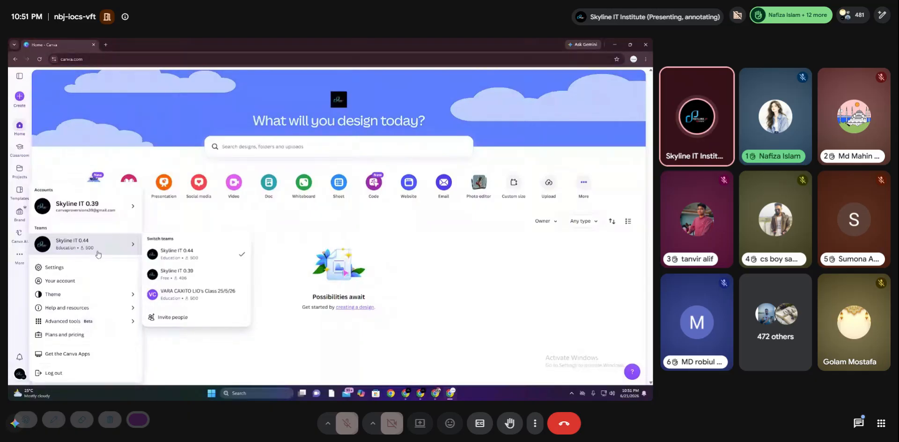
pyautogui.click(229, 225)
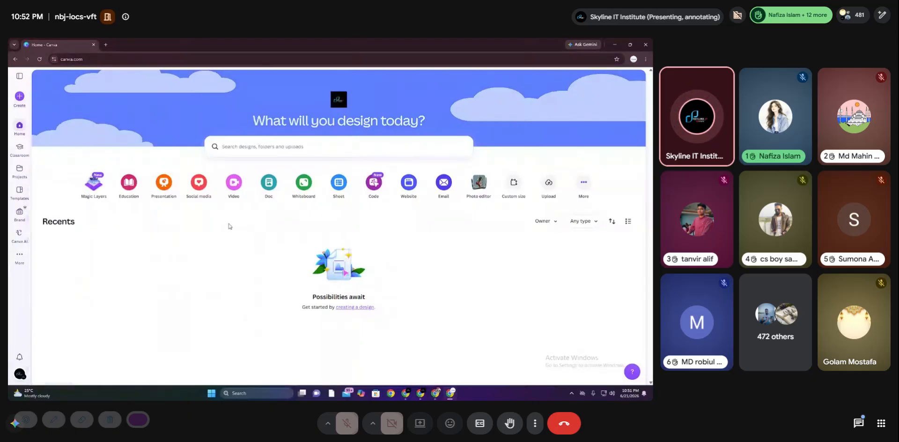
pyautogui.click(18, 377)
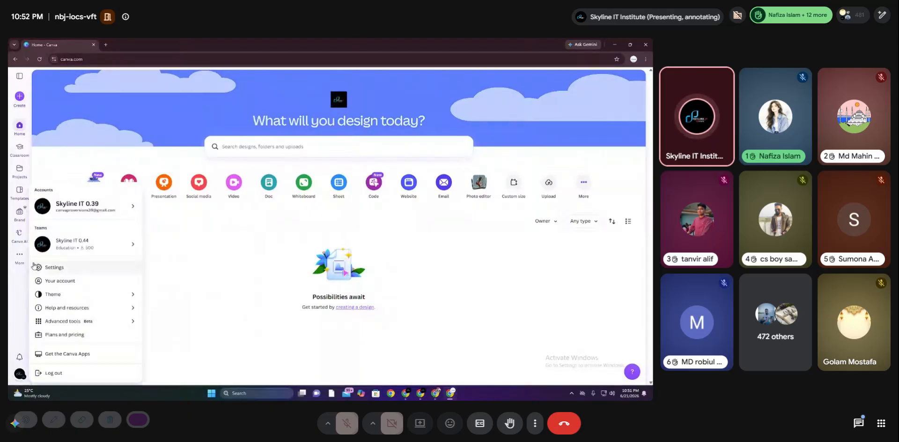
pyautogui.moveTo(67, 250)
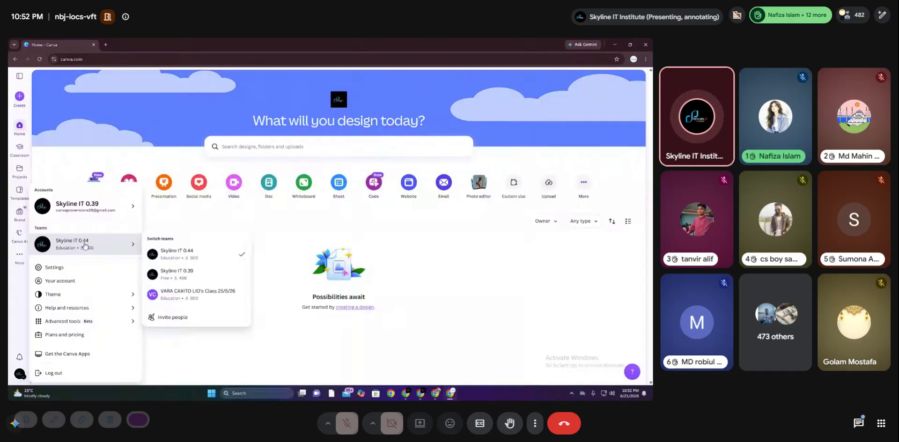
pyautogui.click(271, 221)
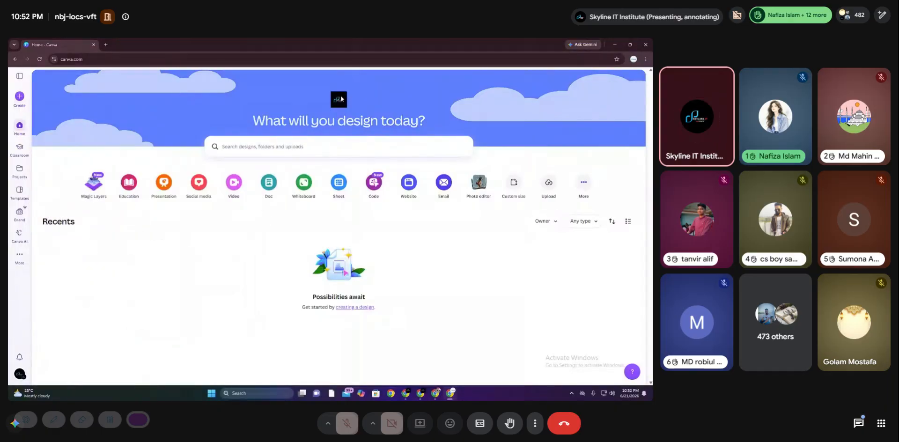
pyautogui.click(21, 375)
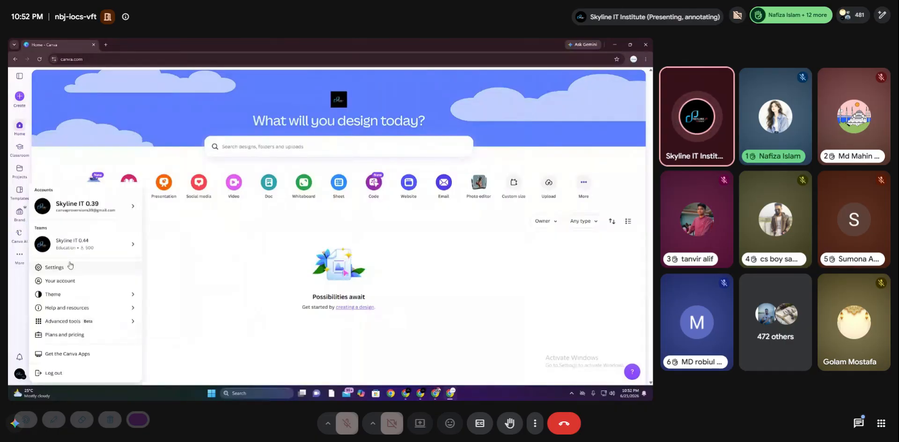
pyautogui.moveTo(136, 251)
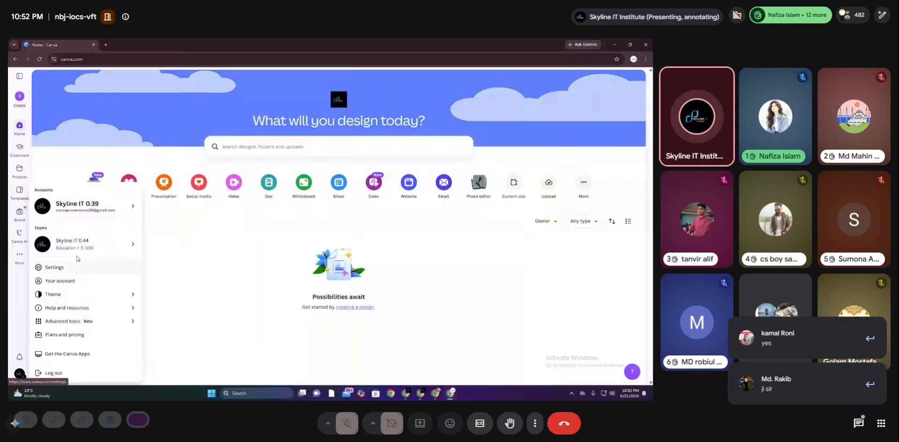
pyautogui.moveTo(95, 253)
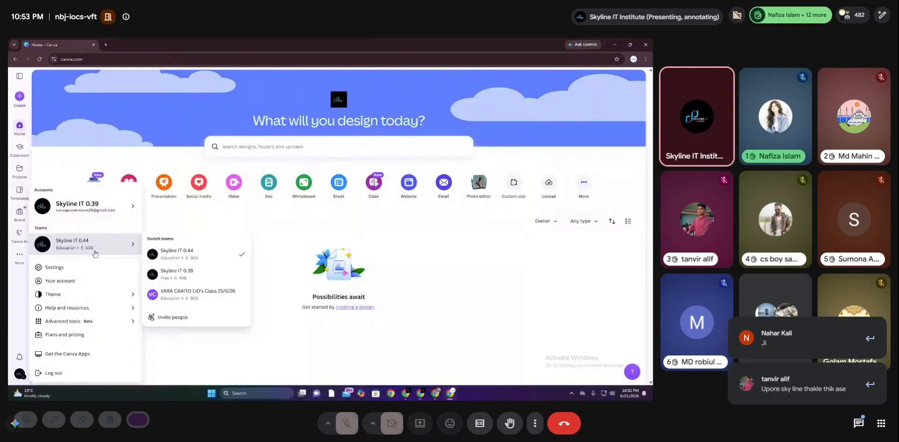
pyautogui.click(344, 121)
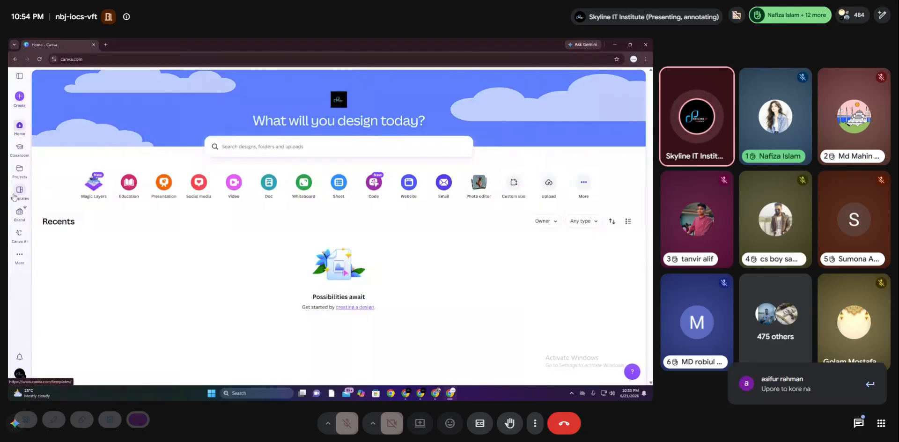
# Search the Canva templates for "web logo"
pyautogui.click(24, 193)
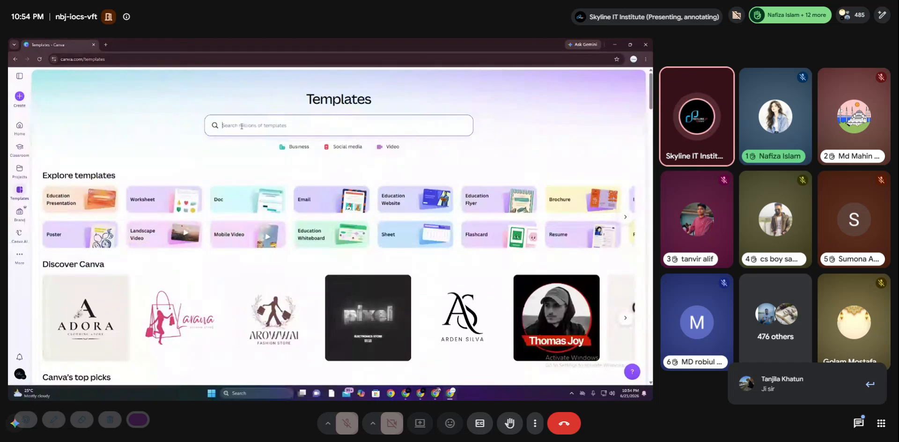
pyautogui.write('we')
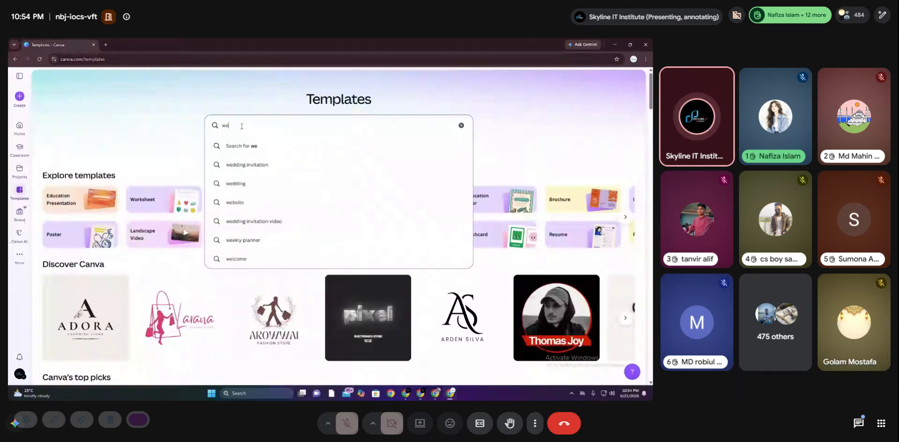
pyautogui.write('b lo')
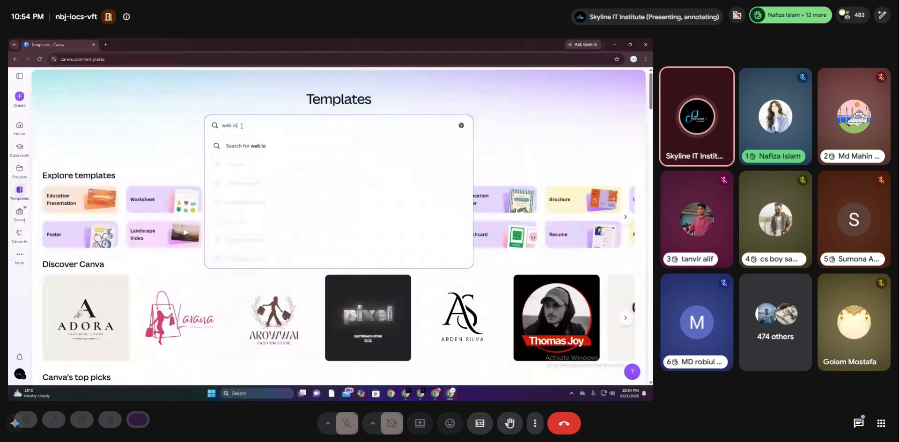
pyautogui.write('go')
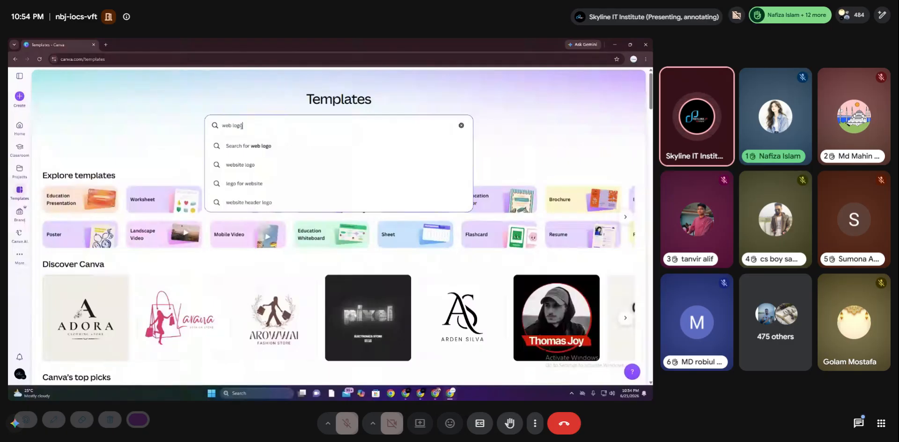
pyautogui.press('Return')
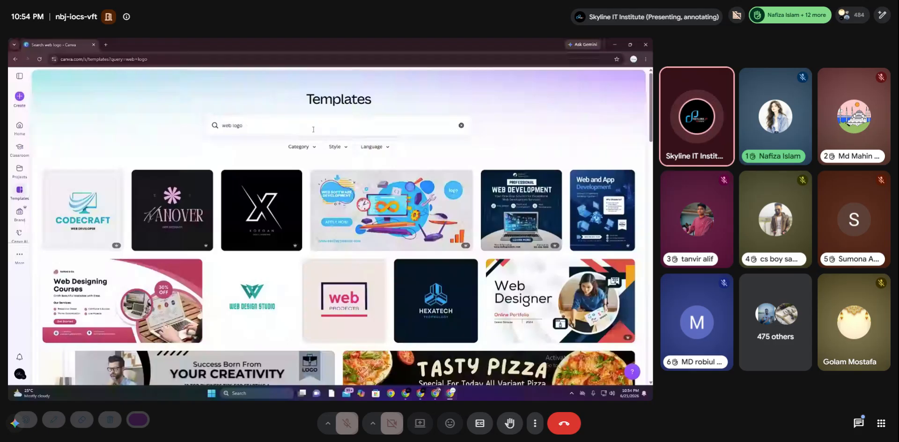
# Browse the web logo template results for a design suitable as a website logo
pyautogui.scroll(-1, 171, 228)
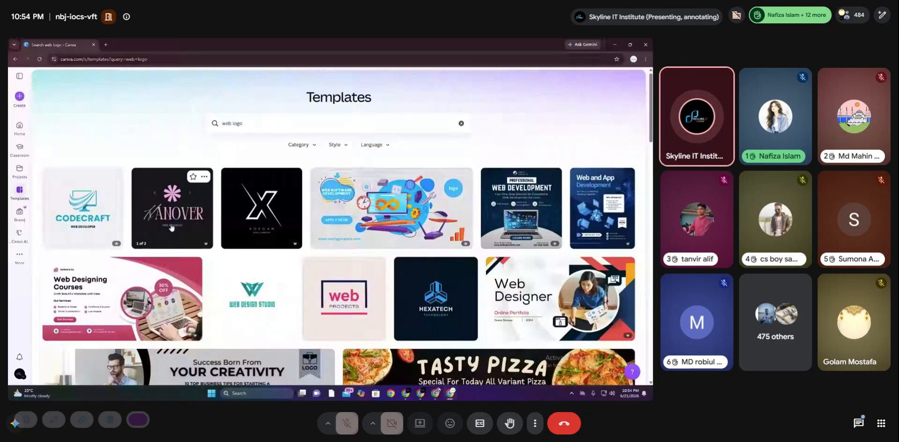
pyautogui.scroll(-4, 172, 227)
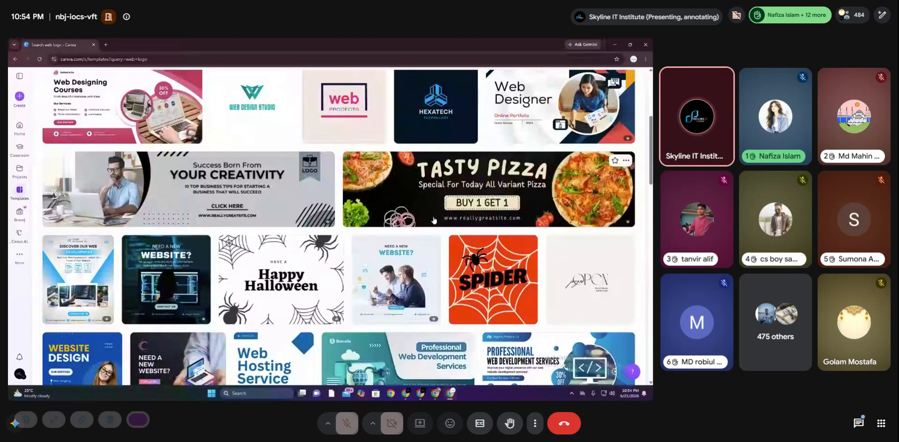
pyautogui.scroll(-3, 109, 228)
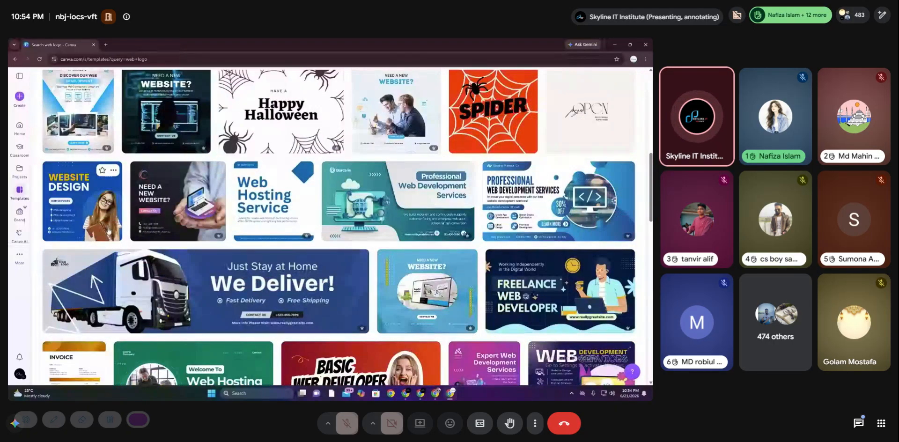
pyautogui.scroll(-2, 109, 230)
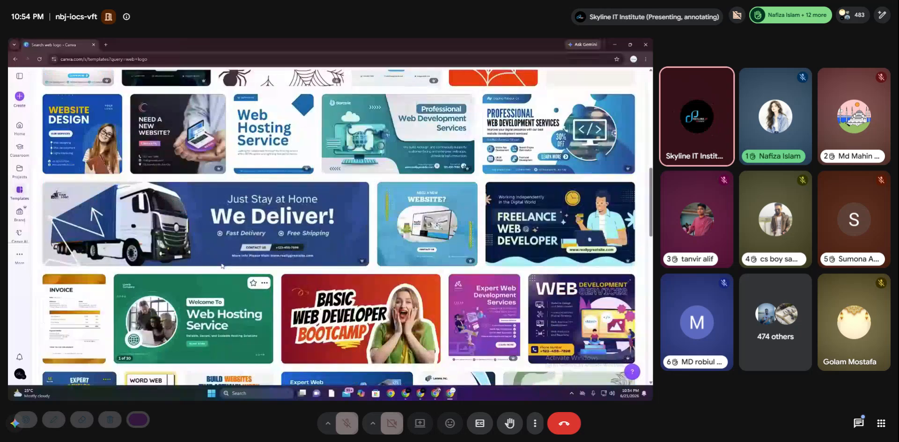
pyautogui.scroll(-3, 222, 266)
pyautogui.scroll(10, 253, 216)
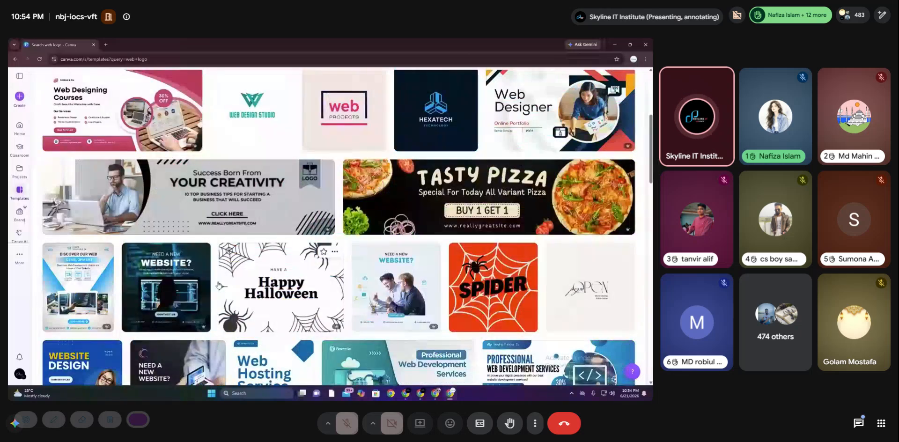
pyautogui.scroll(4, 115, 249)
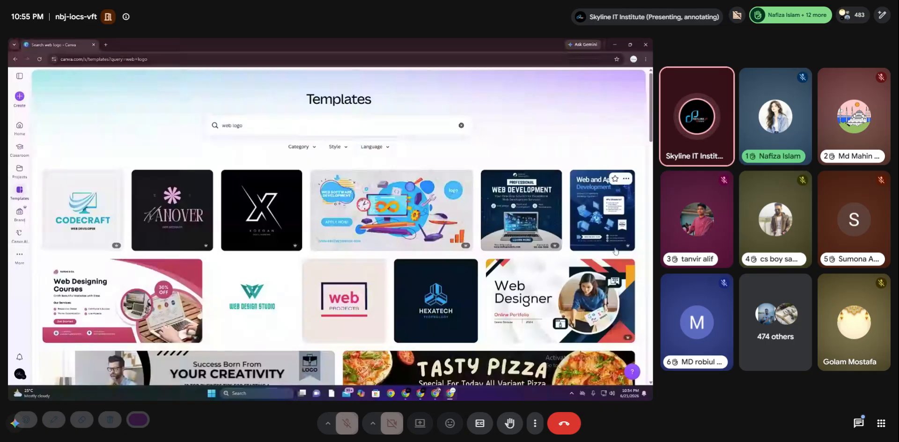
pyautogui.scroll(-3, 312, 260)
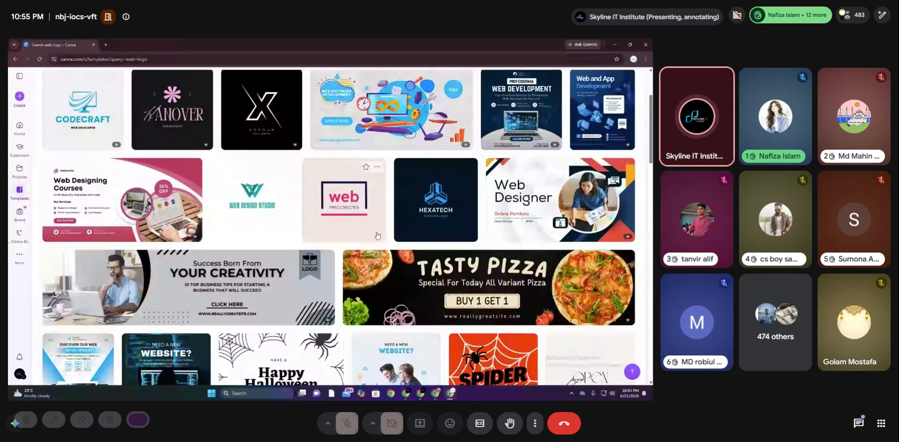
pyautogui.scroll(-3, 378, 235)
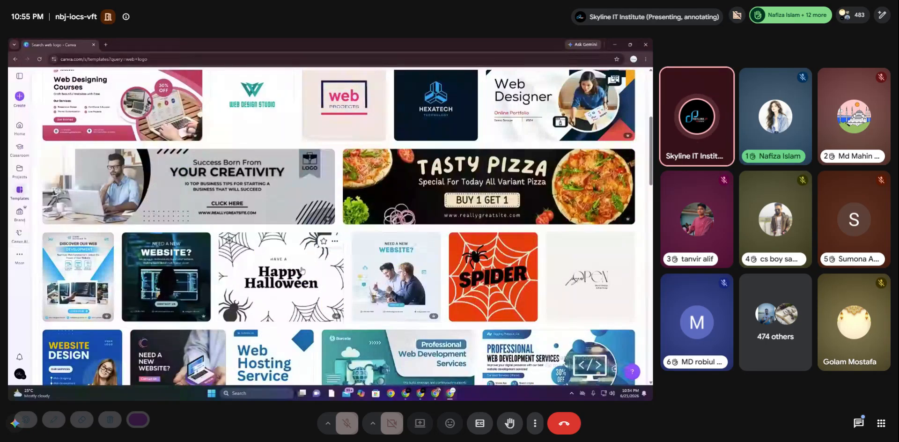
pyautogui.scroll(-4, 302, 271)
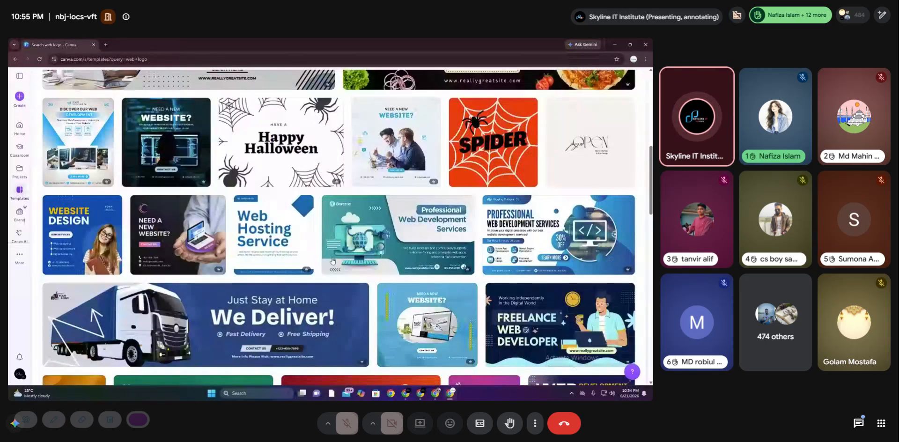
pyautogui.scroll(-4, 129, 219)
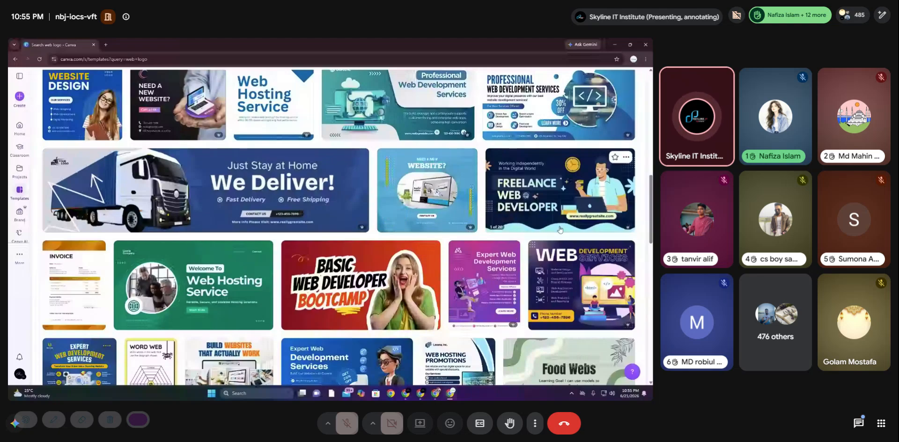
# Look further through the web logo results for a usable logo design and return to the start of the list
pyautogui.scroll(-2, 331, 241)
pyautogui.scroll(-1, 331, 241)
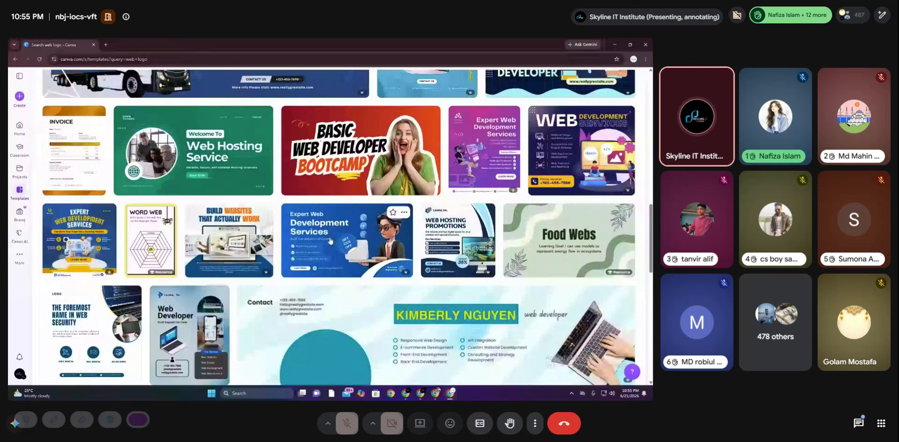
pyautogui.scroll(-2, 330, 240)
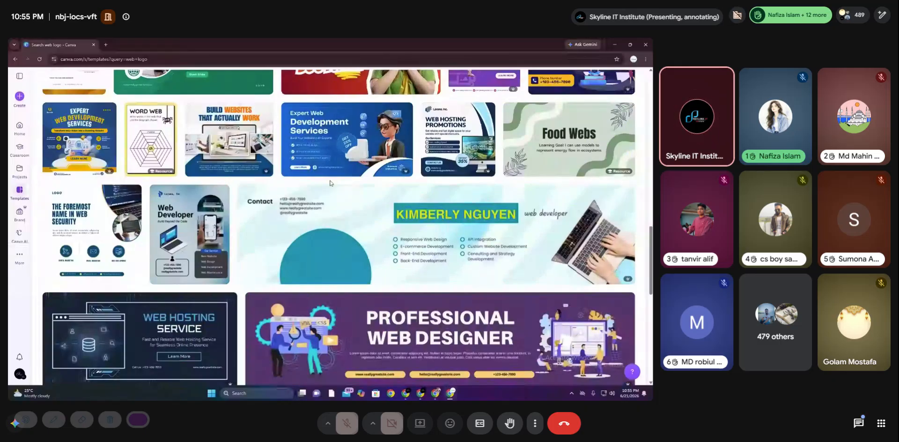
pyautogui.scroll(-8, 341, 254)
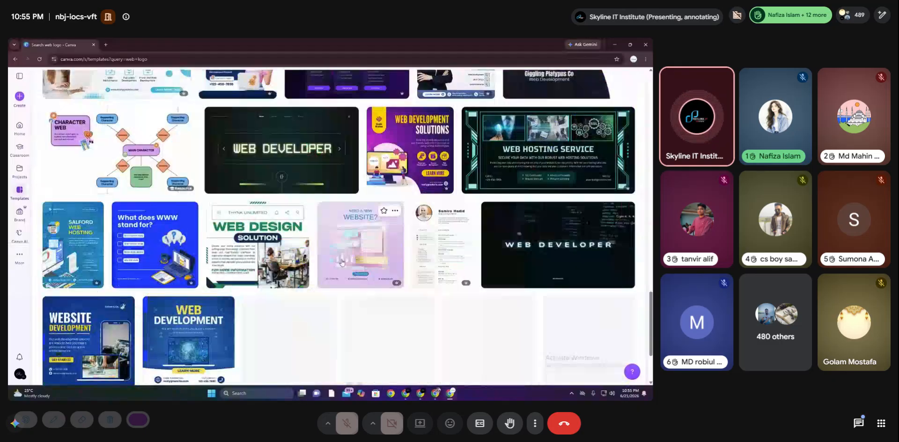
pyautogui.scroll(8, 341, 254)
pyautogui.scroll(5, 341, 254)
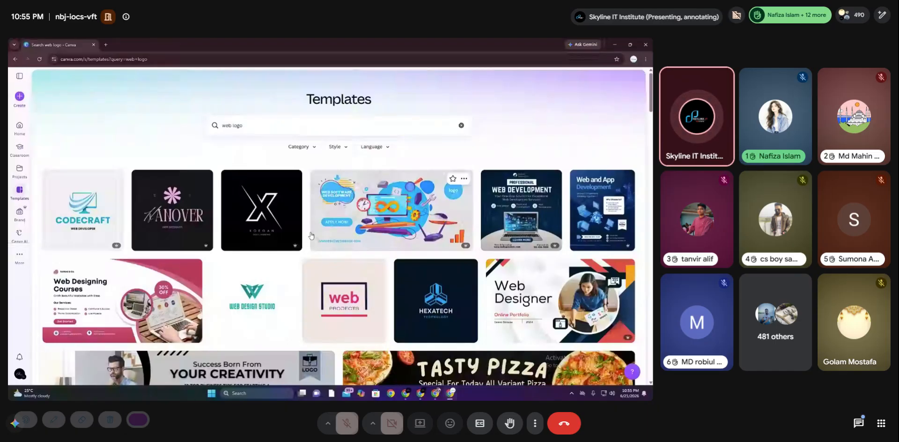
# Preview the Codecraft web developer logo template and look through the similar logo designs suggested with it
pyautogui.click(98, 228)
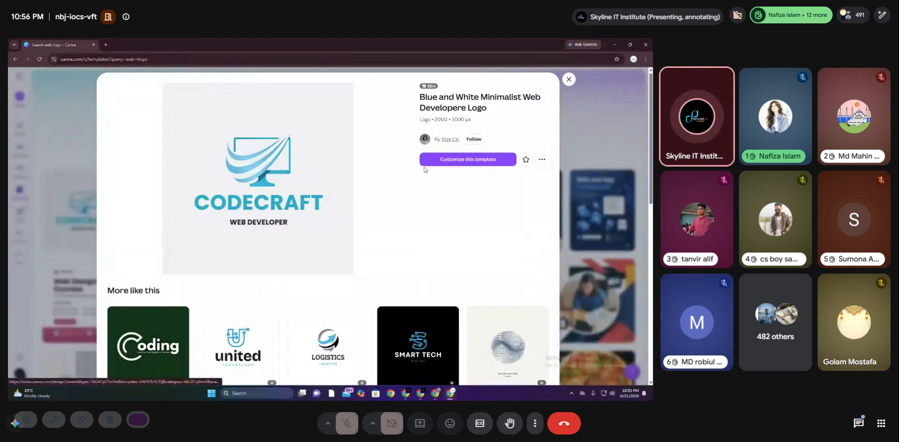
pyautogui.click(595, 115)
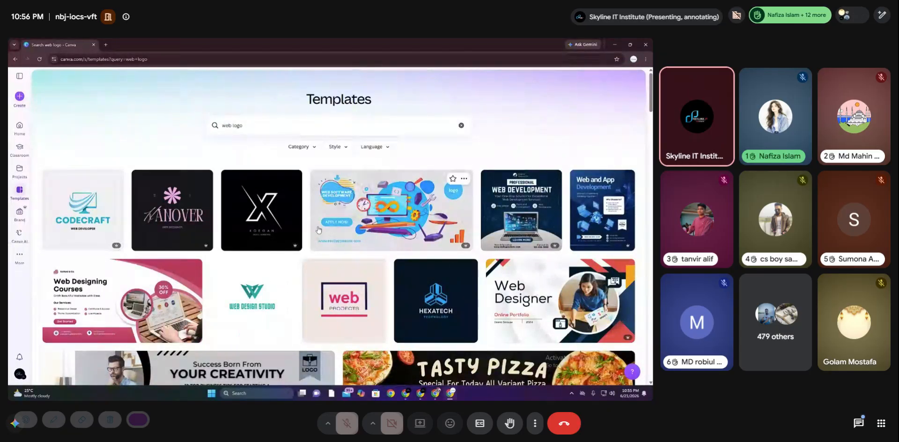
pyautogui.click(100, 211)
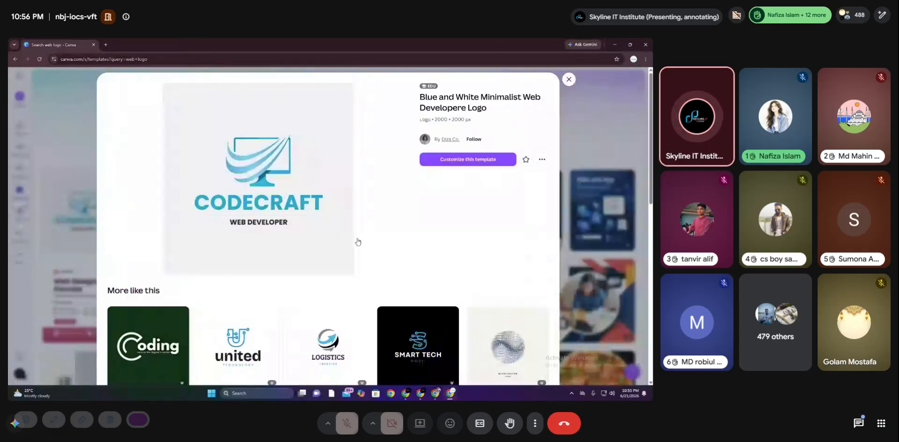
pyautogui.scroll(-3, 325, 263)
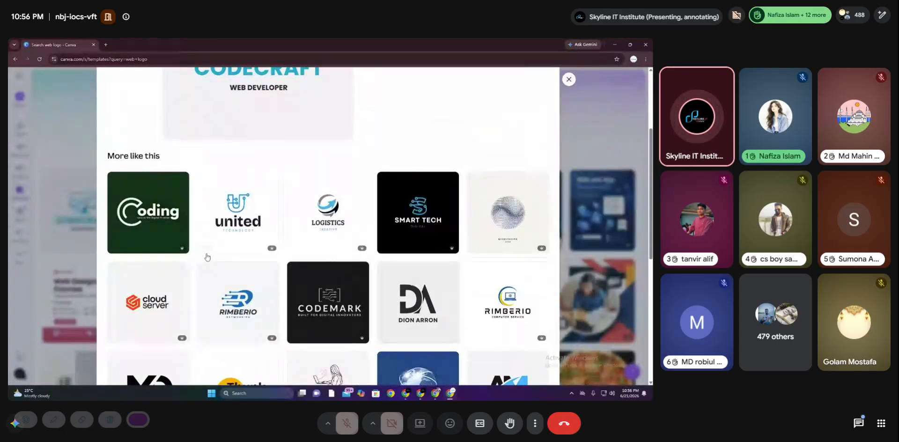
pyautogui.scroll(-2, 207, 256)
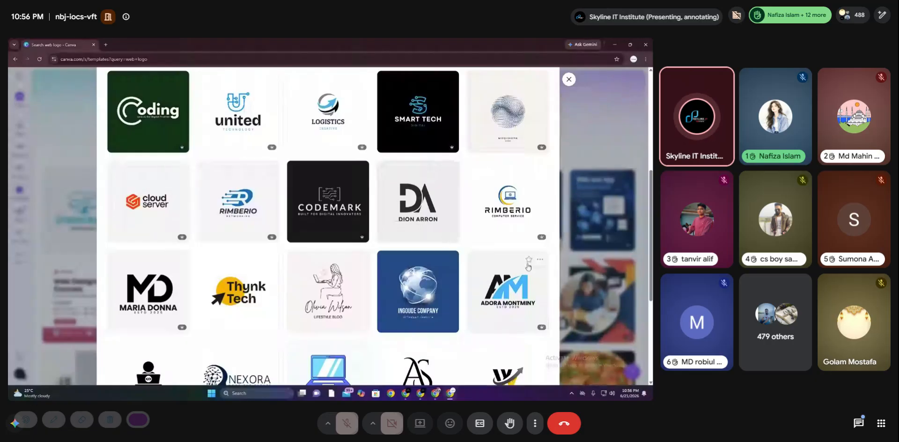
pyautogui.scroll(-2, 528, 267)
pyautogui.scroll(-2, 351, 219)
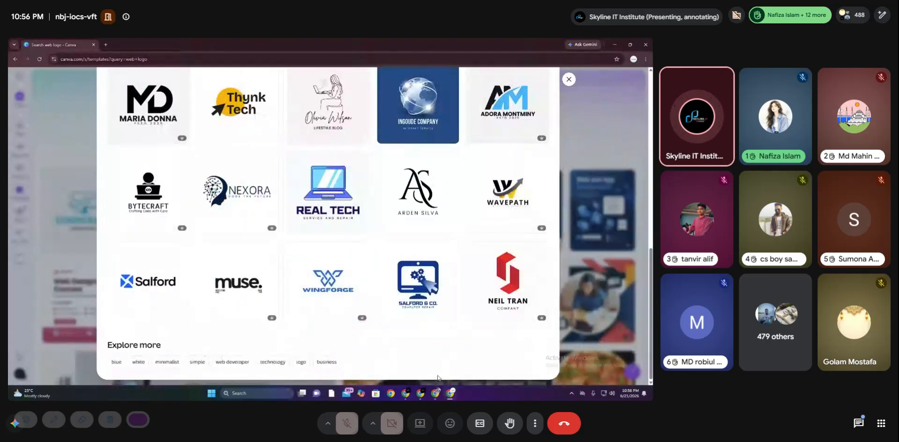
pyautogui.scroll(3, 350, 298)
pyautogui.click(350, 298)
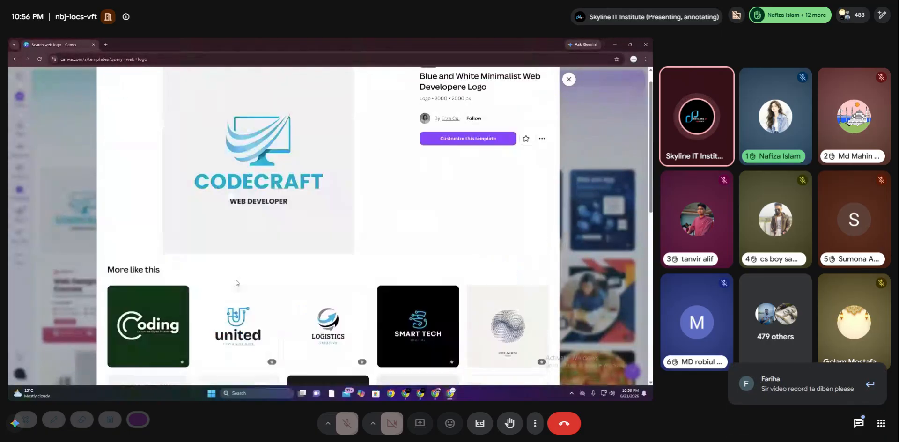
pyautogui.scroll(1, 252, 234)
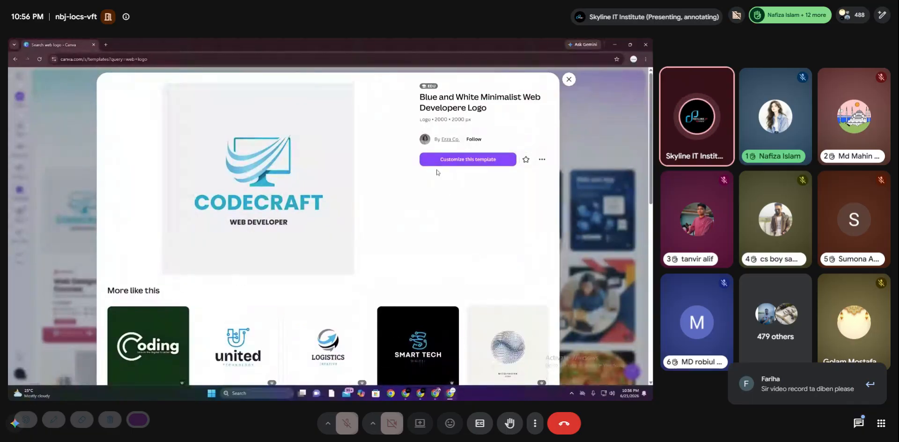
# Open the Blue and White Minimalist Web Developere Logo template for customization
pyautogui.click(569, 79)
pyautogui.click(100, 216)
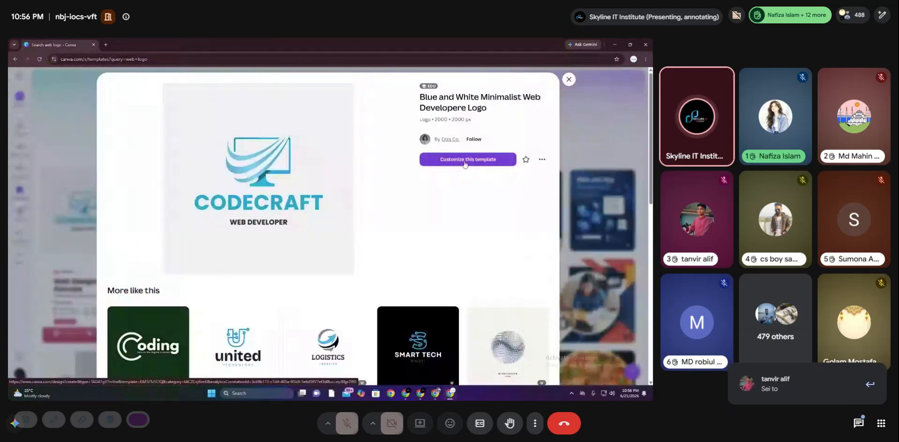
pyautogui.click(482, 160)
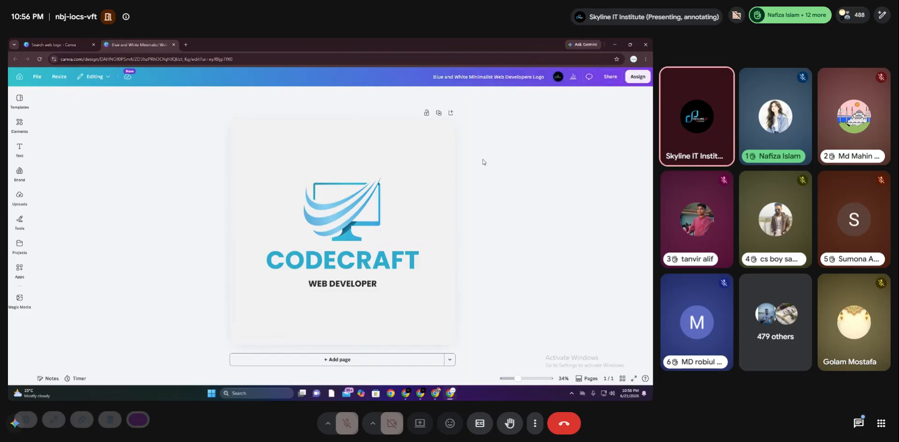
# Choose a custom size for resizing the logo design and set its width to 1150 px
pyautogui.click(249, 136)
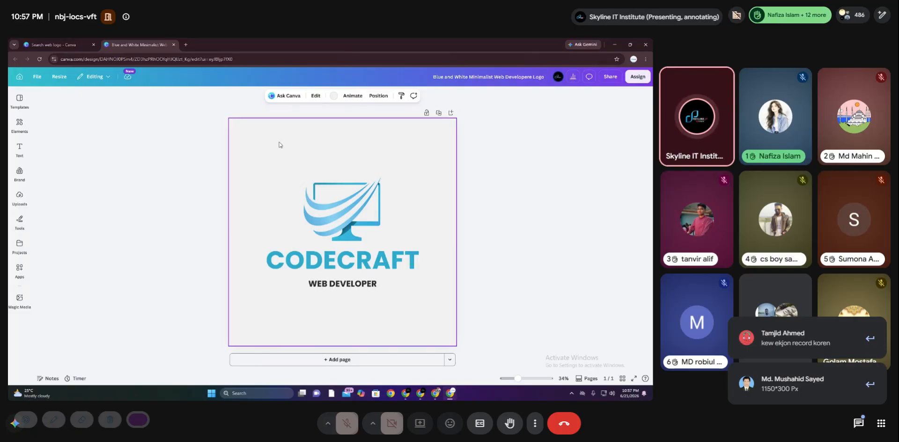
pyautogui.click(59, 78)
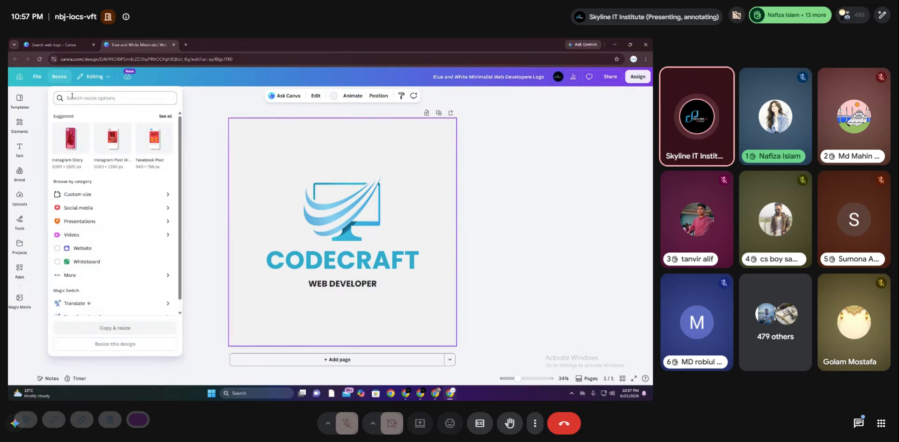
pyautogui.click(88, 197)
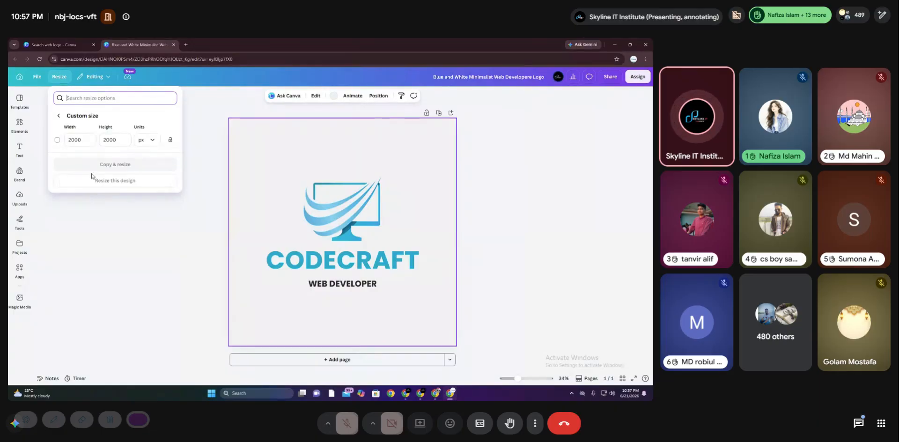
pyautogui.click(65, 140)
pyautogui.press('Tab')
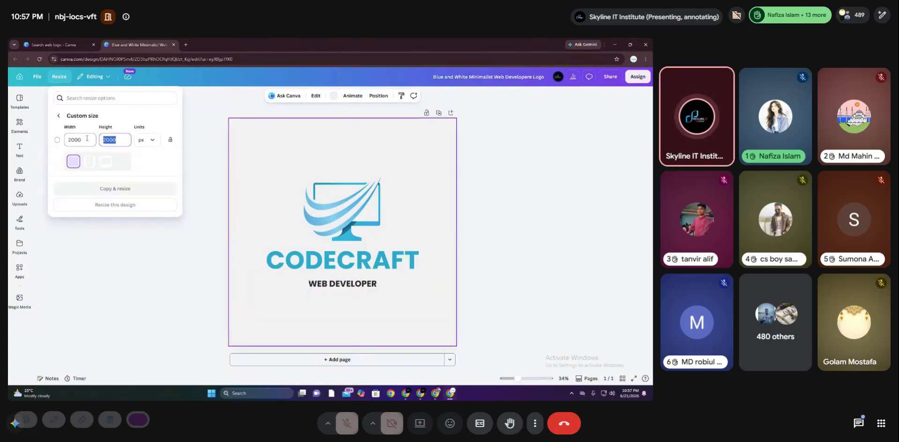
pyautogui.click(85, 139)
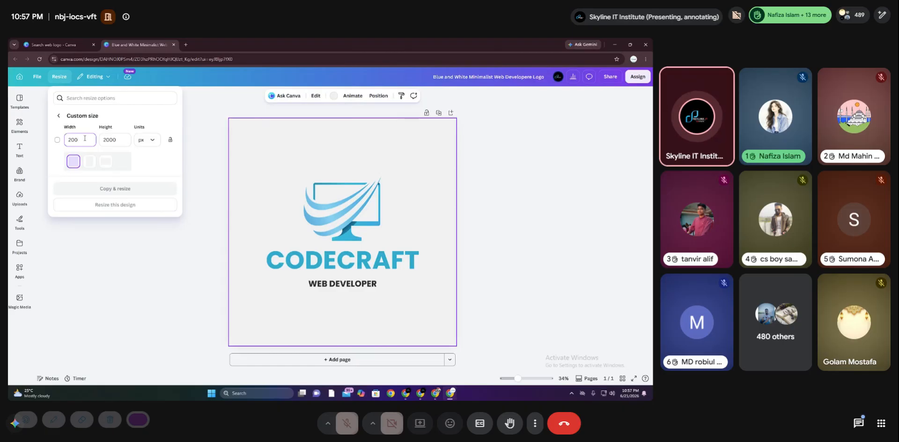
pyautogui.press('BackSpace')
pyautogui.press('BackSpace')
pyautogui.write('11')
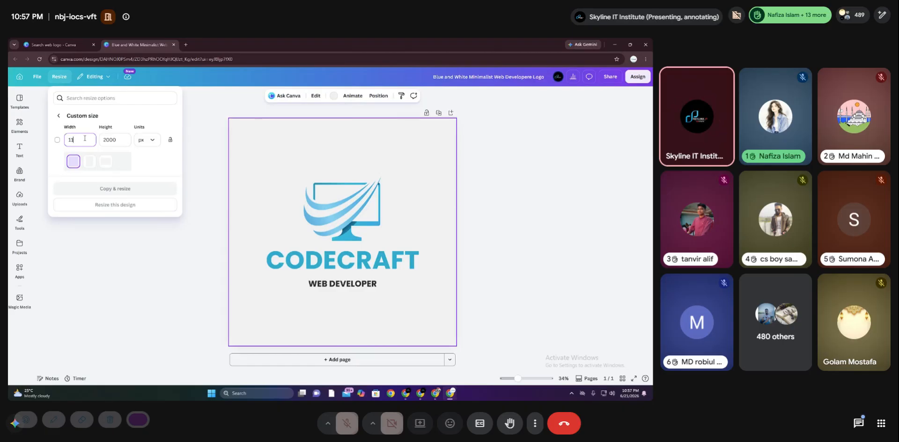
pyautogui.write('50')
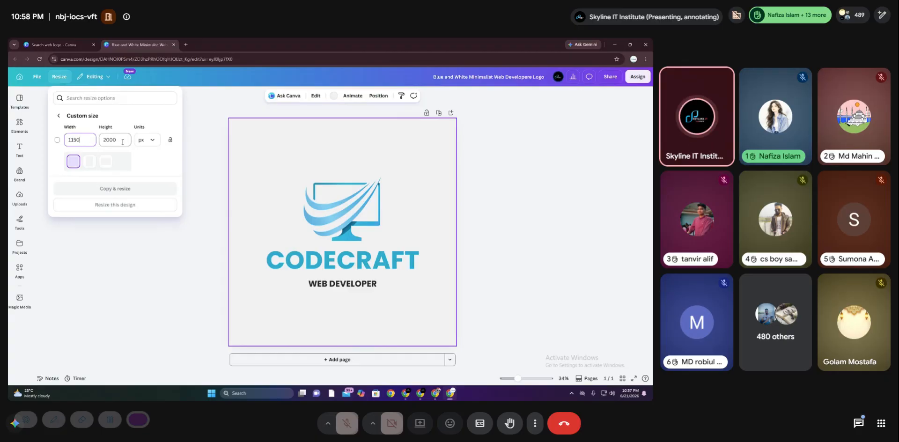
# Set the custom height to 300 px
pyautogui.click(122, 143)
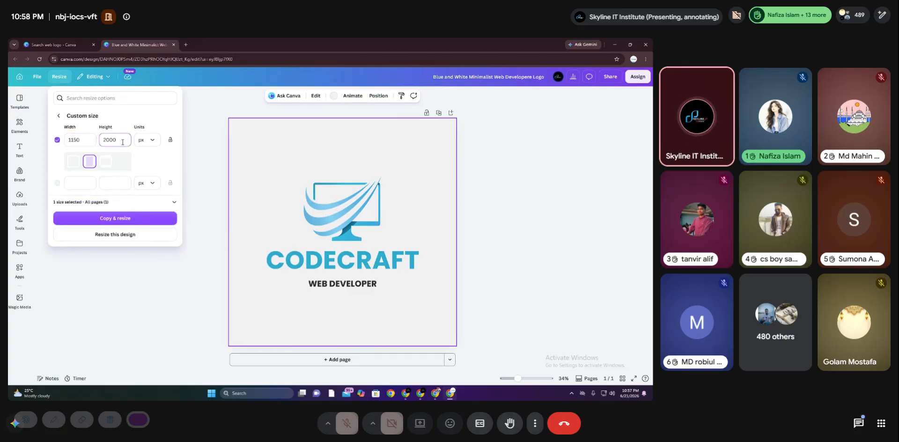
pyautogui.press('BackSpace')
pyautogui.press('BackSpace')
pyautogui.press('BackSpace')
pyautogui.press('BackSpace')
pyautogui.write('300')
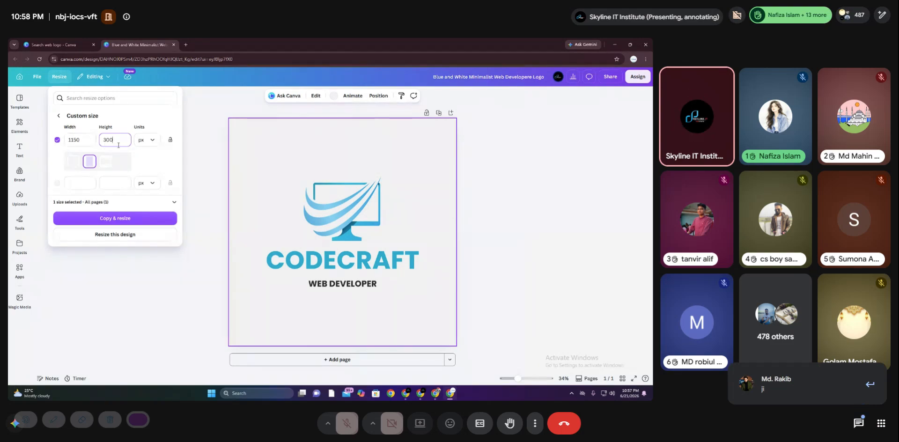
# Keep pixels as the size unit, create a resized copy of the design and open that copy
pyautogui.click(149, 140)
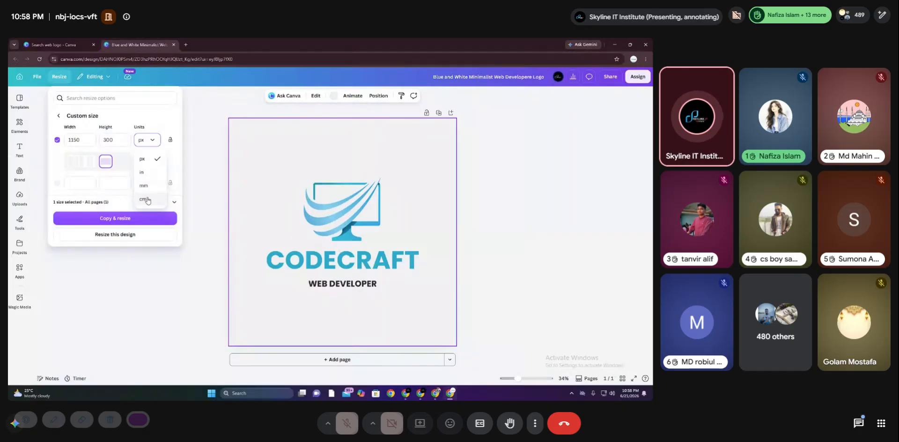
pyautogui.click(120, 139)
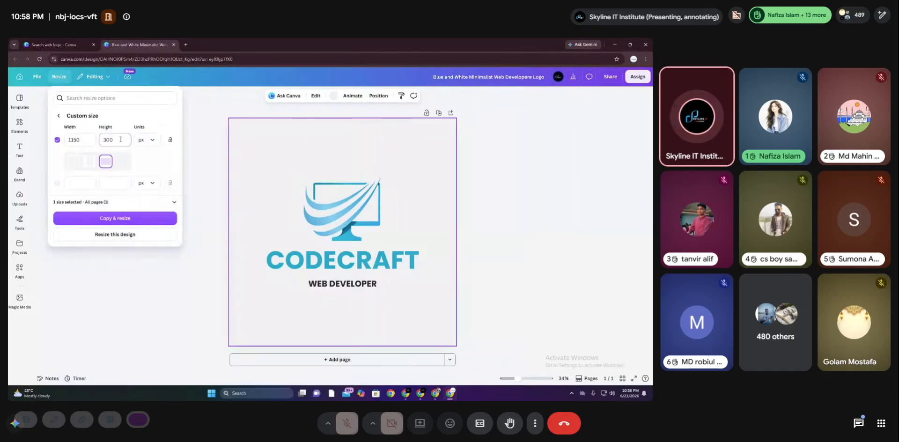
pyautogui.click(114, 219)
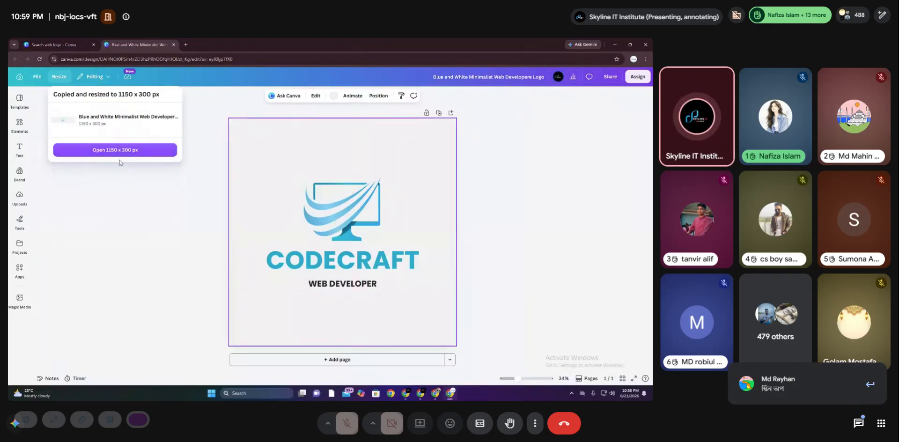
pyautogui.click(105, 154)
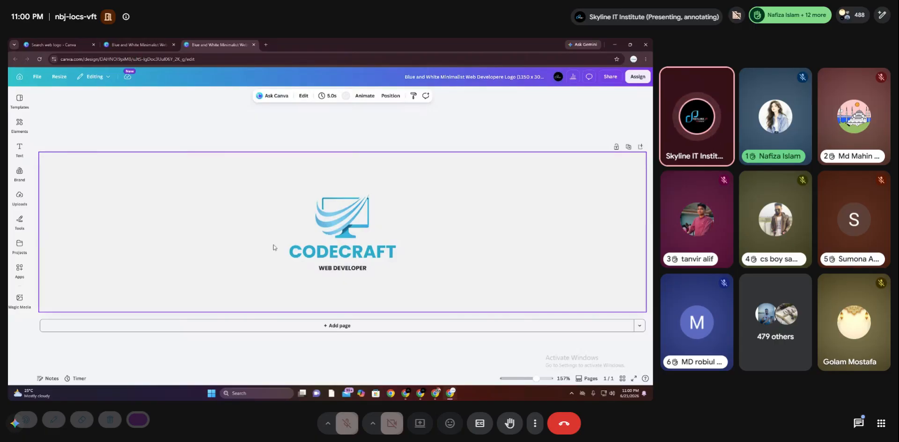
# Delete the monitor graphic, the CODECRAFT title and the WEB DEVELOPER text from the resized page
pyautogui.click(312, 207)
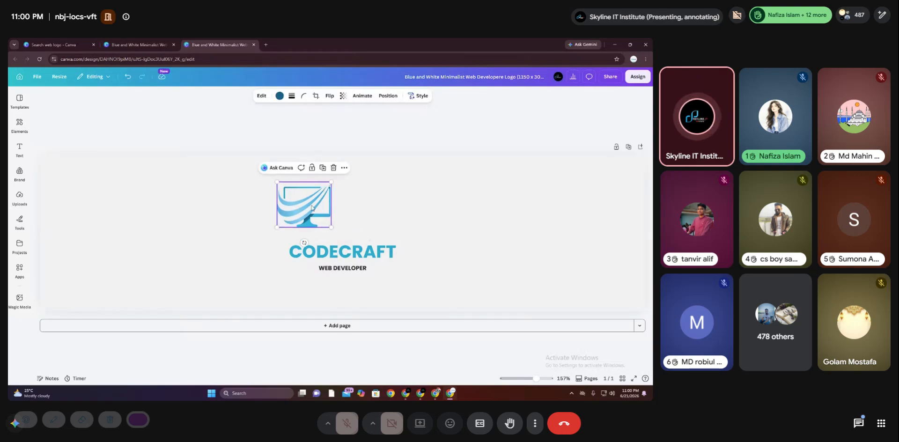
pyautogui.press('Delete')
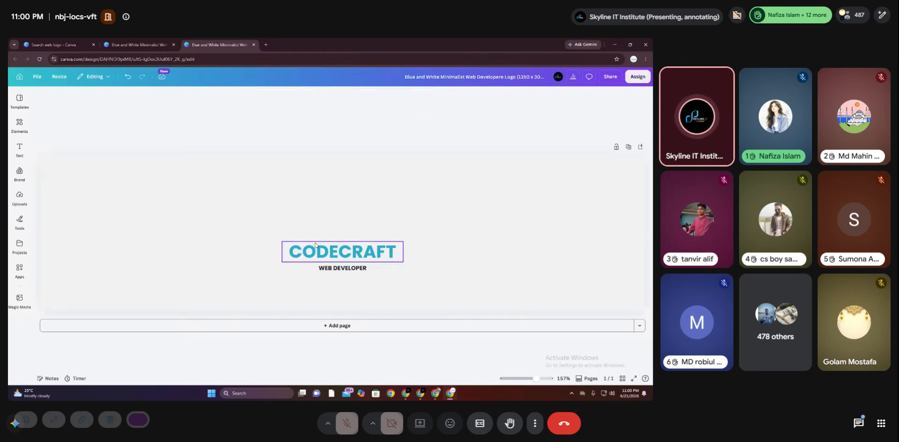
pyautogui.click(315, 245)
pyautogui.press('Delete')
pyautogui.click(331, 270)
pyautogui.press('Delete')
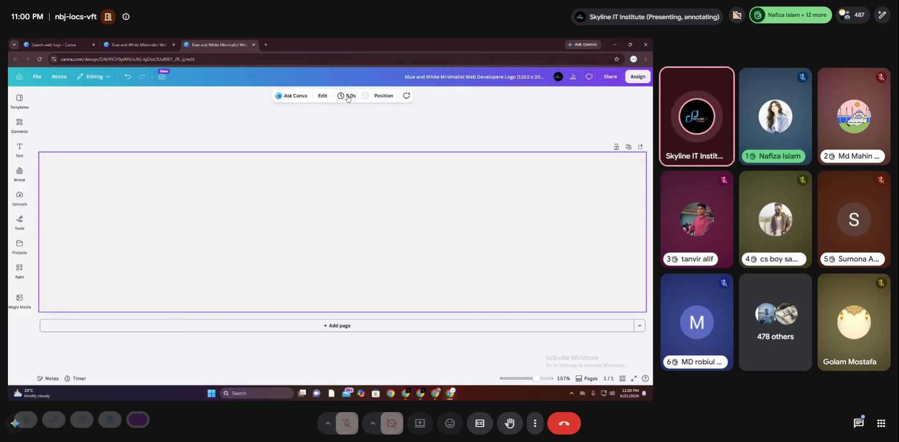
# Set the page background colour to solid white
pyautogui.click(364, 96)
pyautogui.click(141, 218)
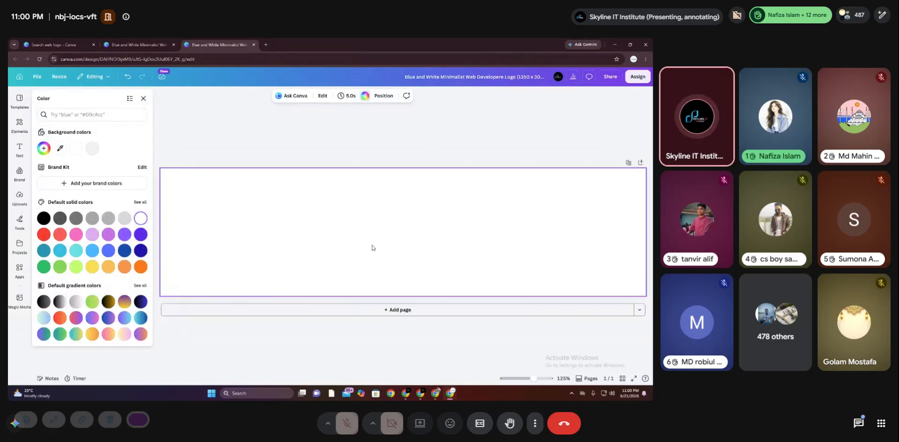
pyautogui.click(144, 98)
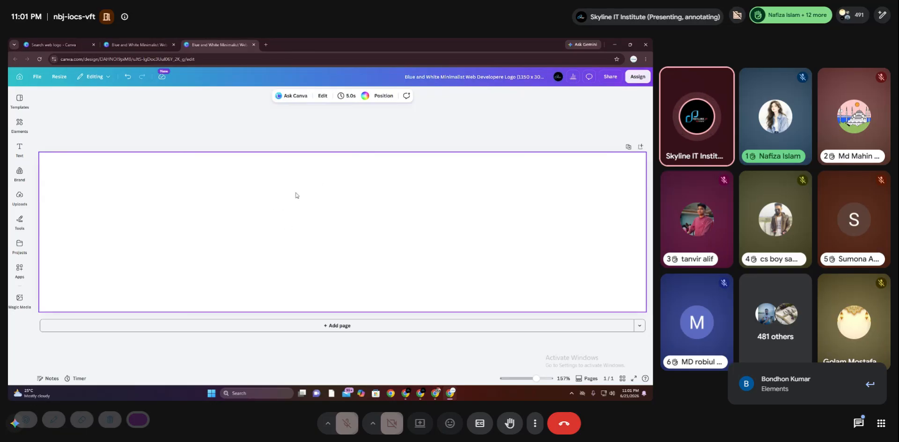
# Search the design elements for "diet" and limit the results to graphics
pyautogui.click(14, 123)
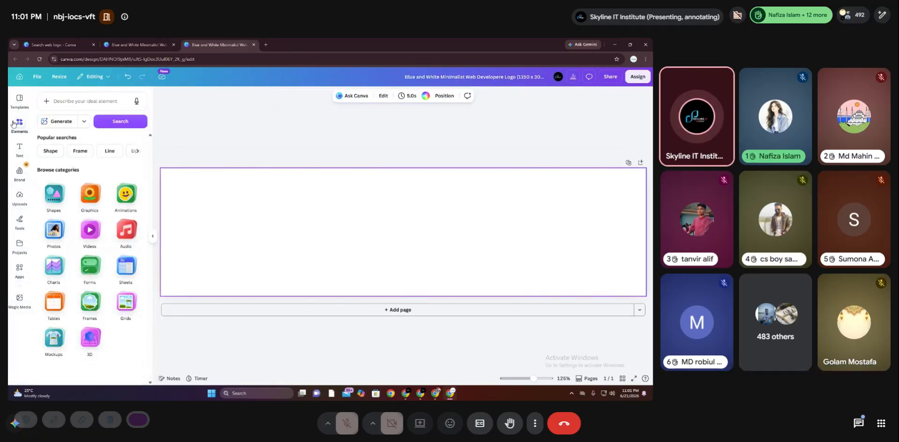
pyautogui.click(69, 106)
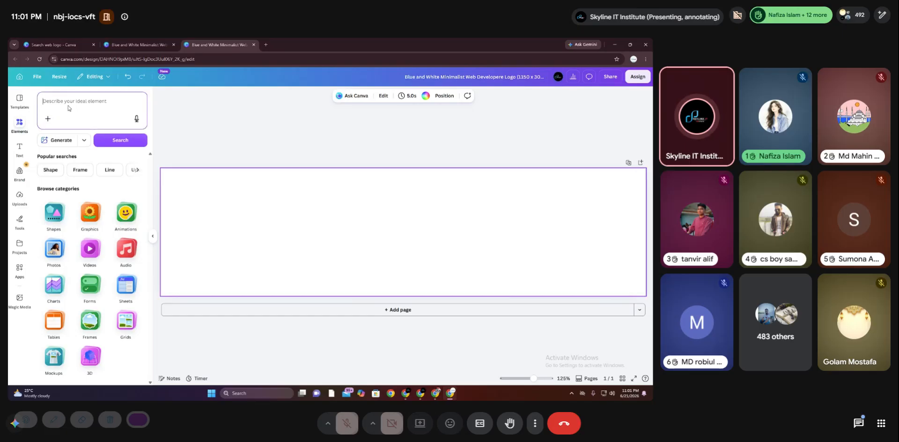
pyautogui.write('d')
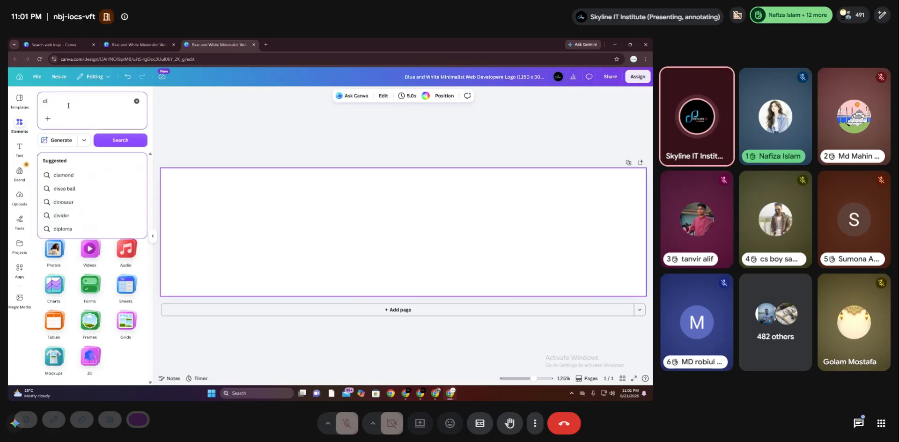
pyautogui.write('iet')
pyautogui.press('Return')
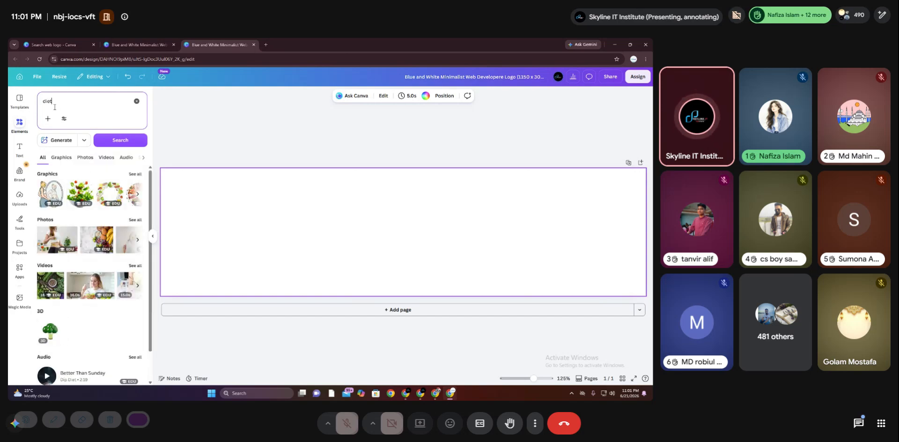
pyautogui.click(61, 160)
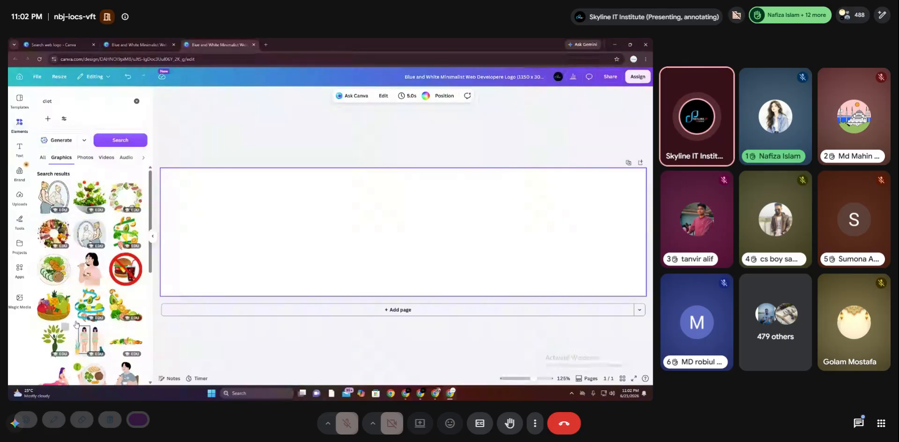
# Browse the diet graphics and add the illustration of the woman looking into an oval mirror to the page
pyautogui.scroll(-10, 76, 323)
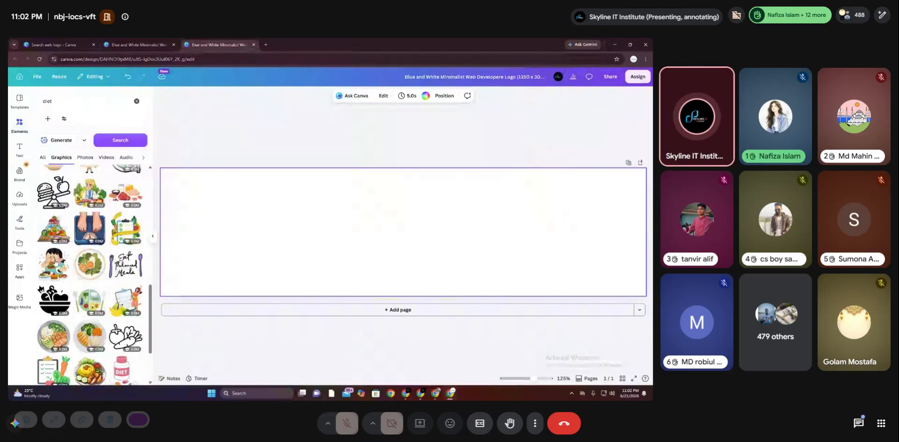
pyautogui.scroll(-4, 70, 253)
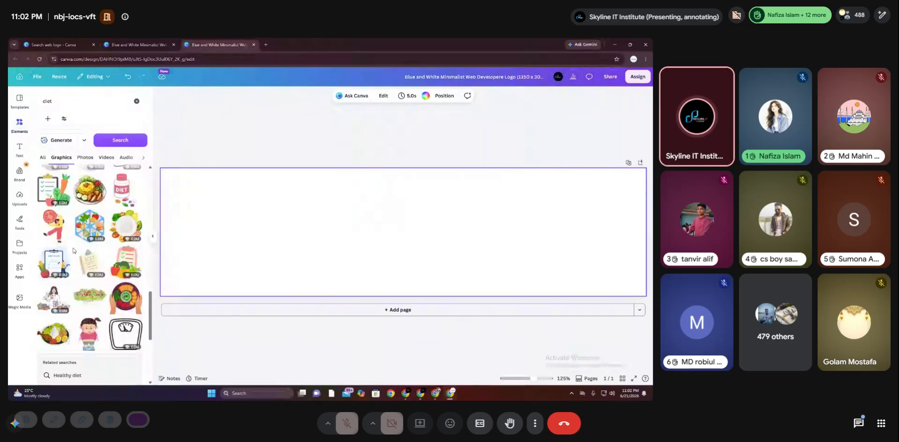
pyautogui.scroll(-2, 73, 250)
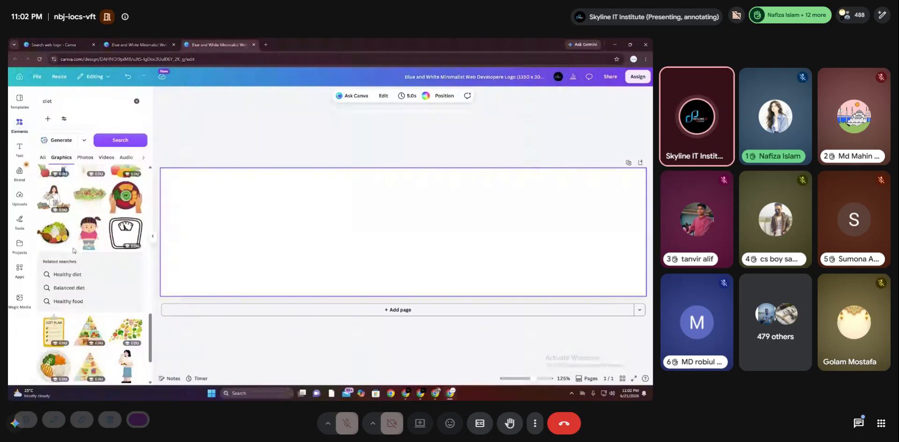
pyautogui.scroll(-5, 73, 250)
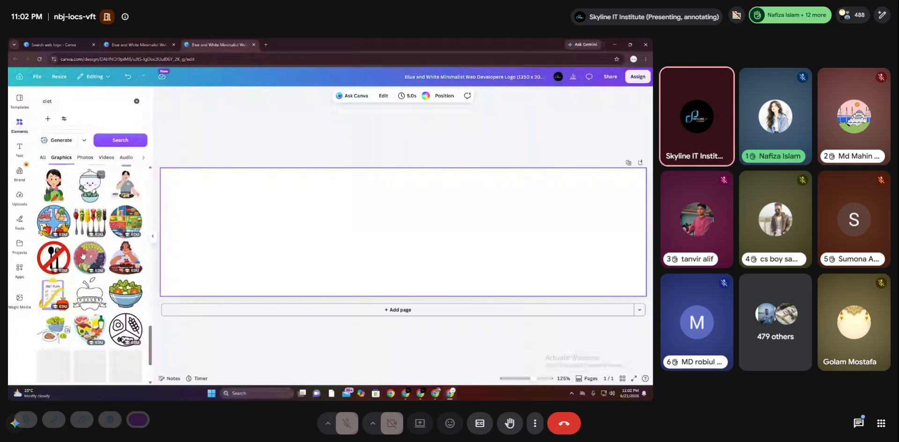
pyautogui.scroll(-6, 82, 255)
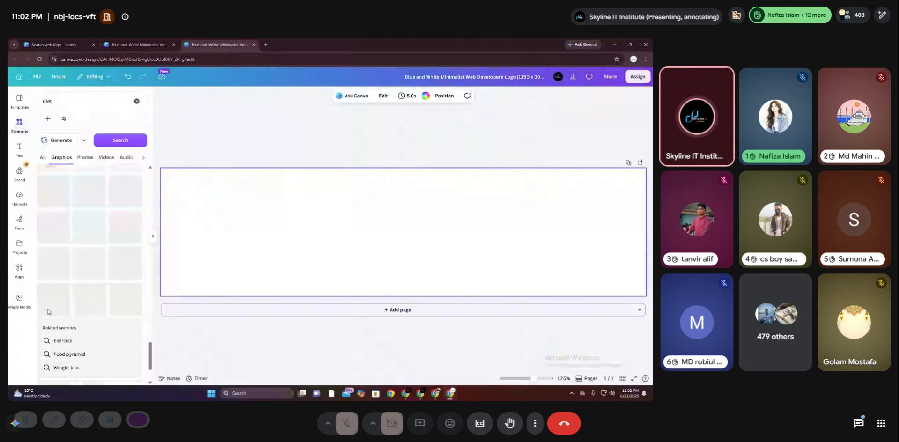
pyautogui.scroll(-4, 52, 309)
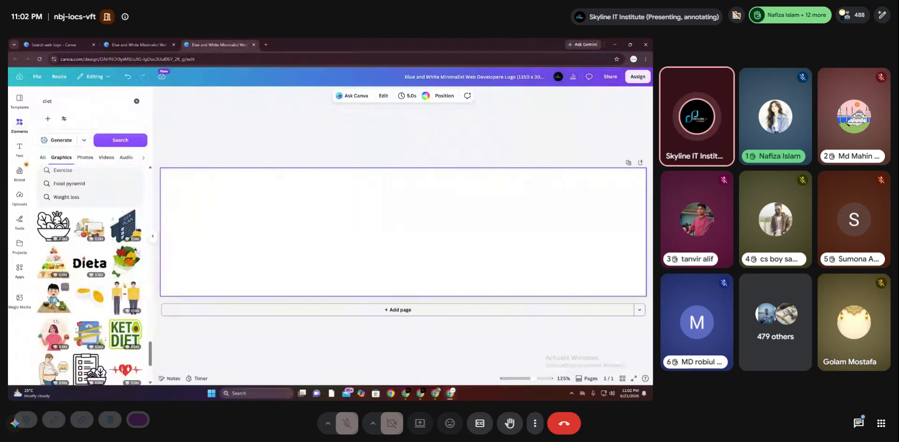
pyautogui.scroll(-4, 57, 302)
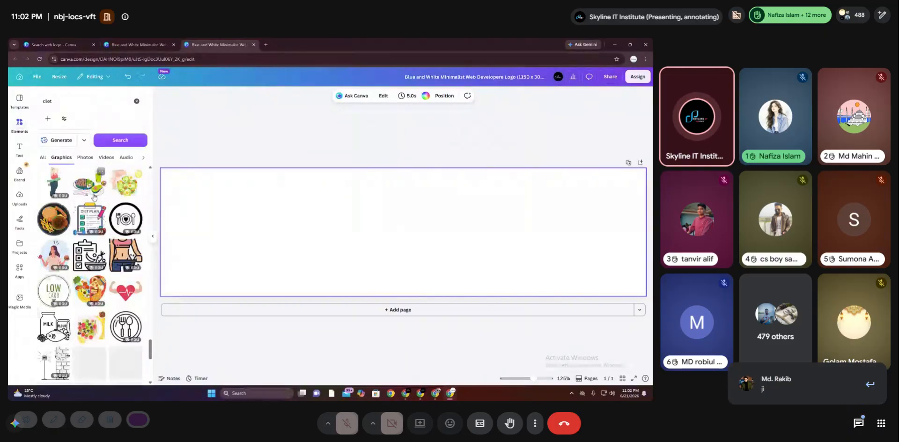
pyautogui.scroll(-4, 94, 197)
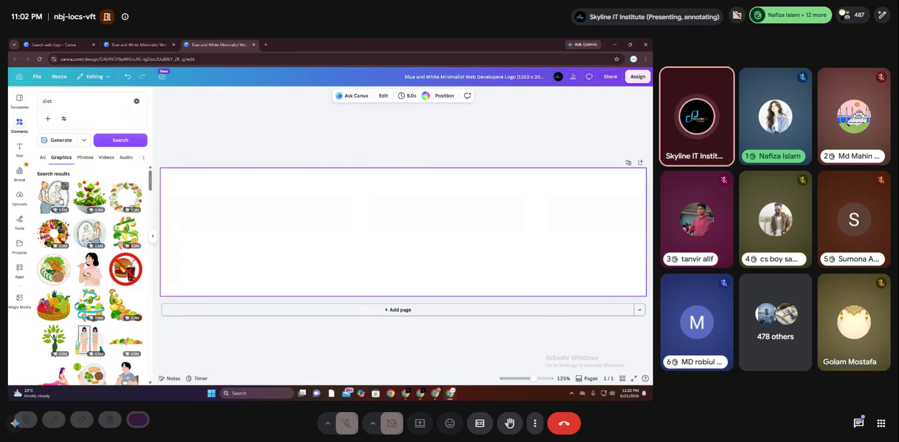
pyautogui.click(60, 201)
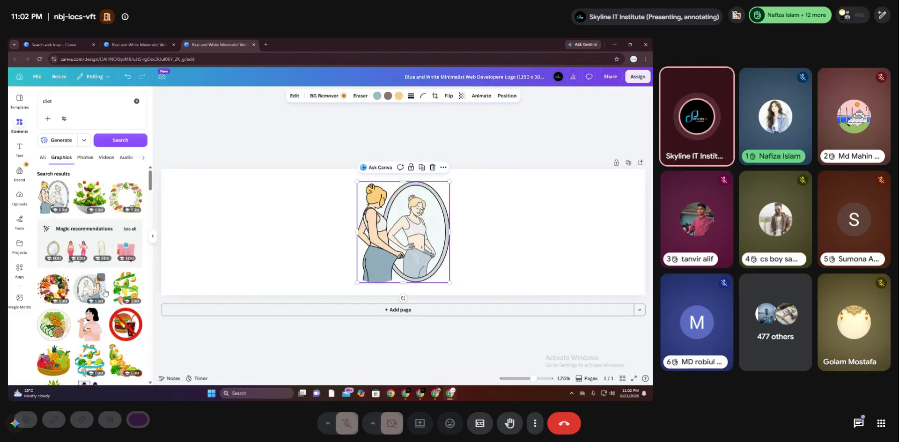
pyautogui.click(125, 290)
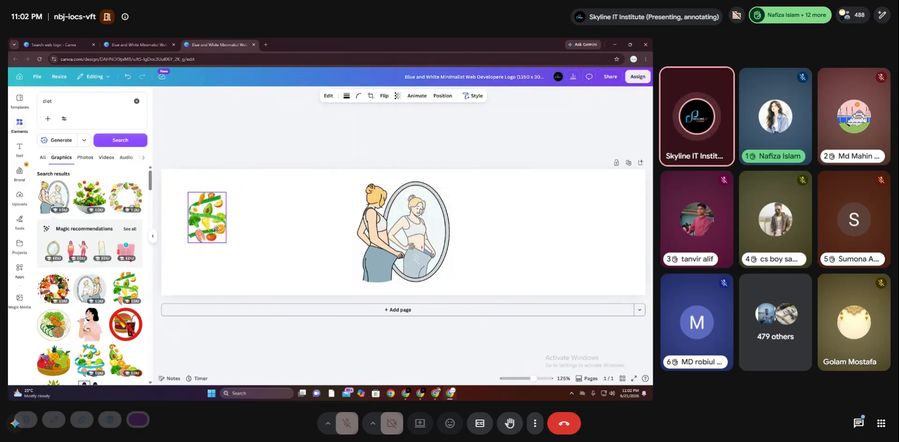
pyautogui.moveTo(216, 229); pyautogui.dragTo(238, 240)
pyautogui.press('Delete')
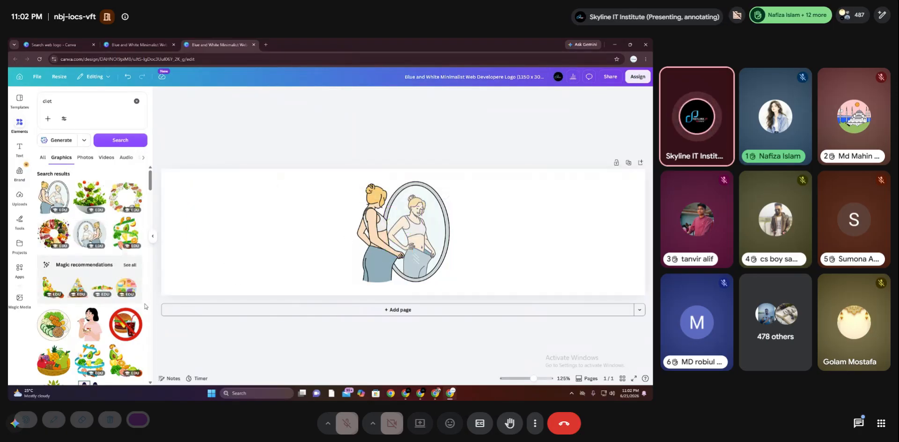
pyautogui.scroll(-2, 94, 281)
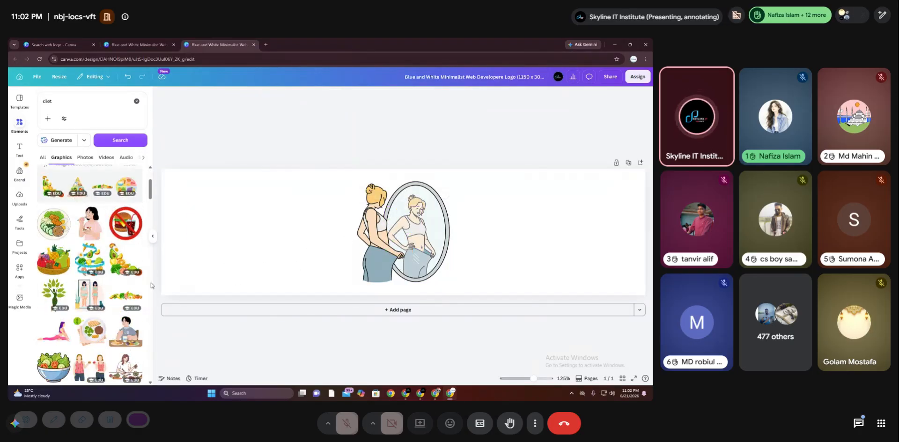
pyautogui.click(95, 296)
pyautogui.moveTo(339, 237); pyautogui.dragTo(230, 230)
pyautogui.moveTo(288, 229); pyautogui.dragTo(254, 233)
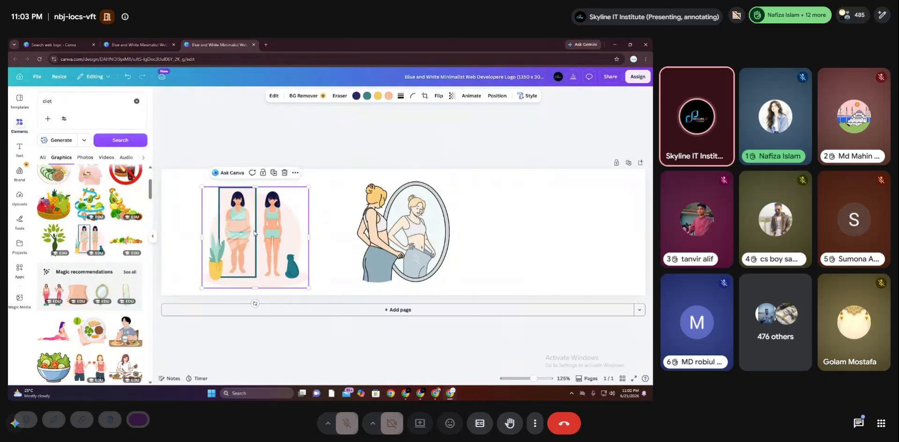
pyautogui.press('Delete')
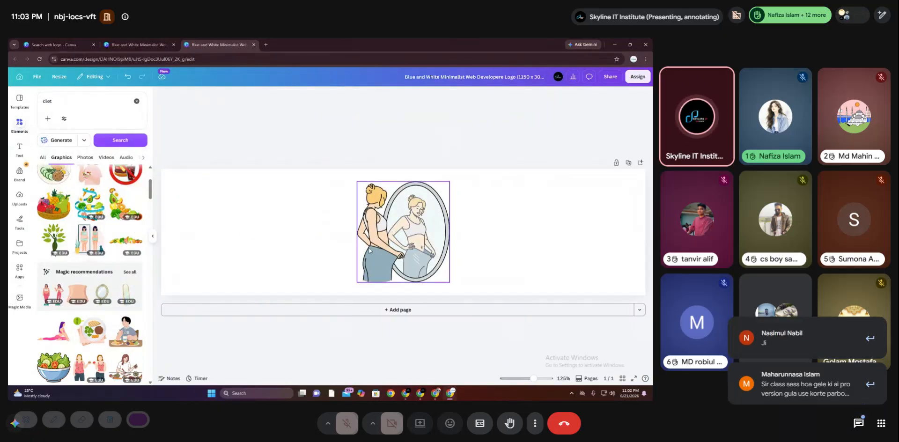
# Enlarge the mirror illustration slightly and move it close to the page's upper edge, just left of the page centre
pyautogui.moveTo(358, 246)
pyautogui.mouseDown()
pyautogui.moveTo(338, 238)
pyautogui.moveTo(368, 242)
pyautogui.moveTo(349, 250)
pyautogui.mouseUp()
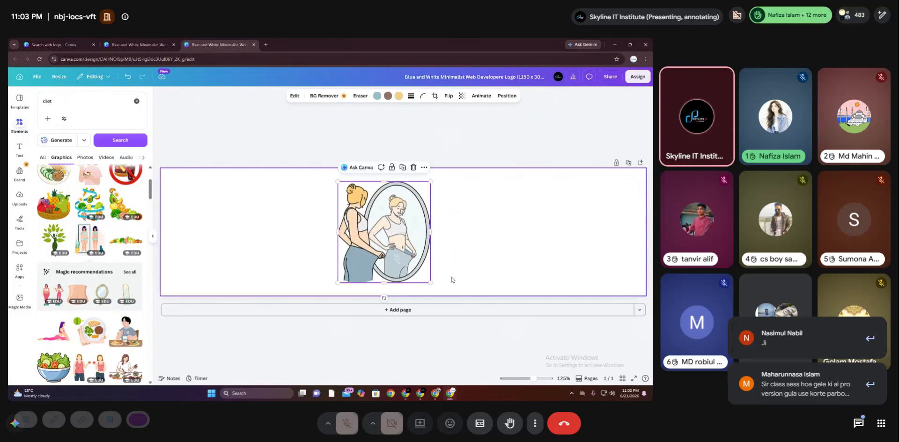
pyautogui.moveTo(431, 283)
pyautogui.mouseDown()
pyautogui.moveTo(421, 244)
pyautogui.moveTo(445, 275)
pyautogui.mouseUp()
pyautogui.click(459, 243)
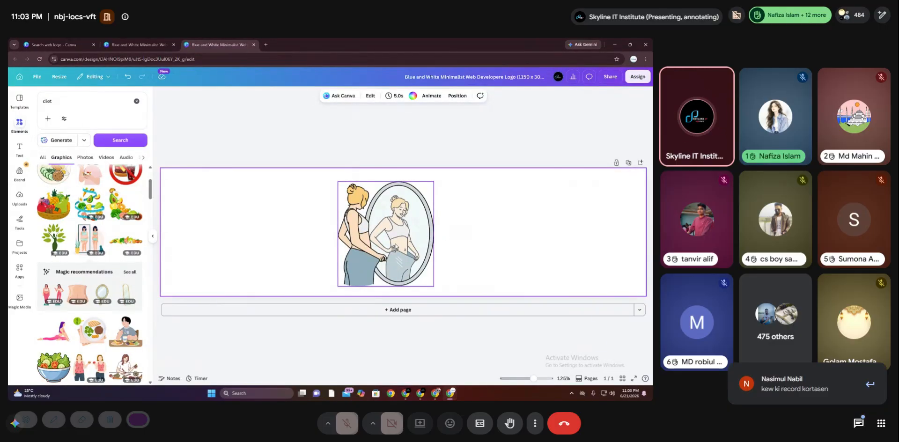
pyautogui.moveTo(396, 247); pyautogui.dragTo(393, 236)
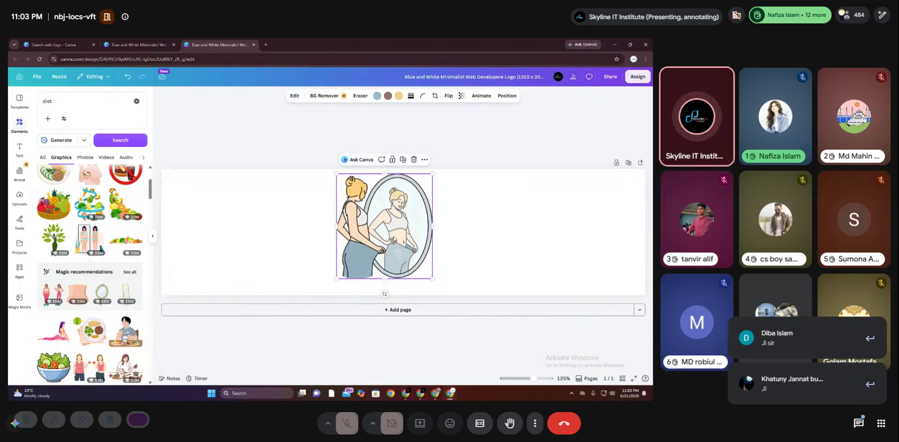
pyautogui.click(492, 255)
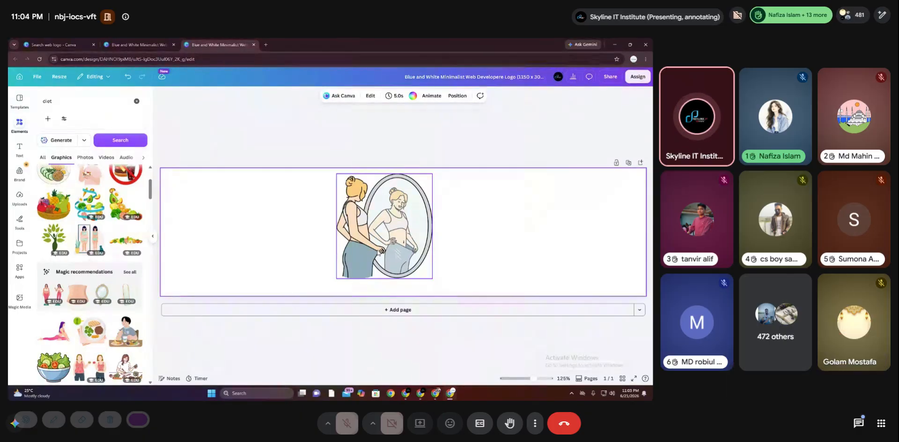
pyautogui.moveTo(380, 253); pyautogui.dragTo(418, 258)
pyautogui.click(468, 249)
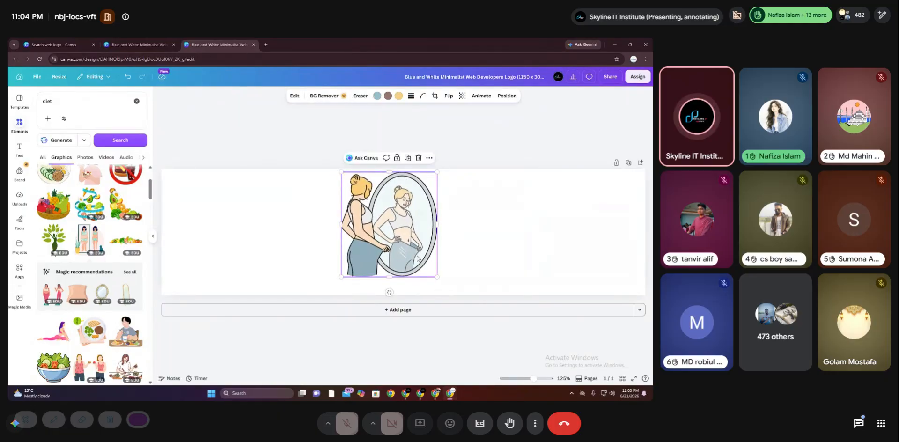
pyautogui.click(499, 263)
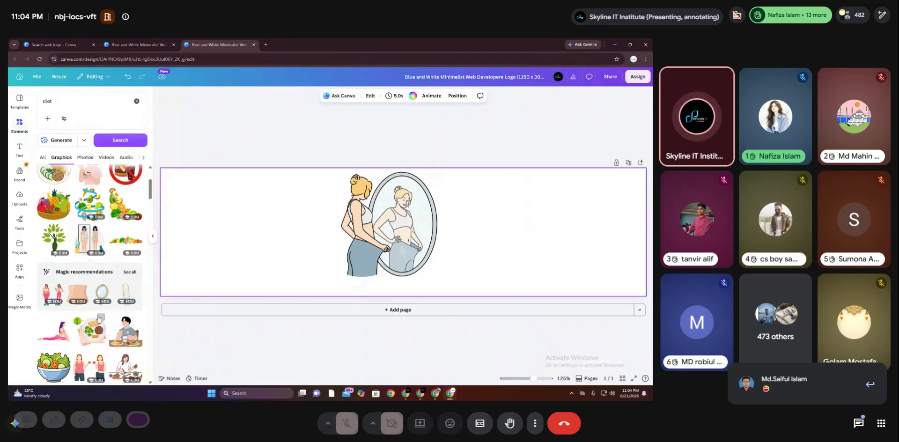
# Shrink the mirror illustration to about 196 x 214 px and keep it at the upper middle of the page, leaving space below
pyautogui.scroll(-2, 62, 297)
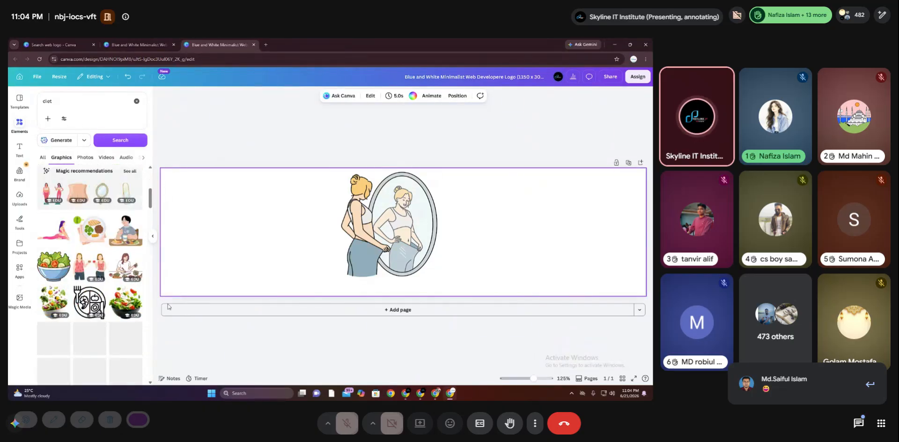
pyautogui.click(434, 273)
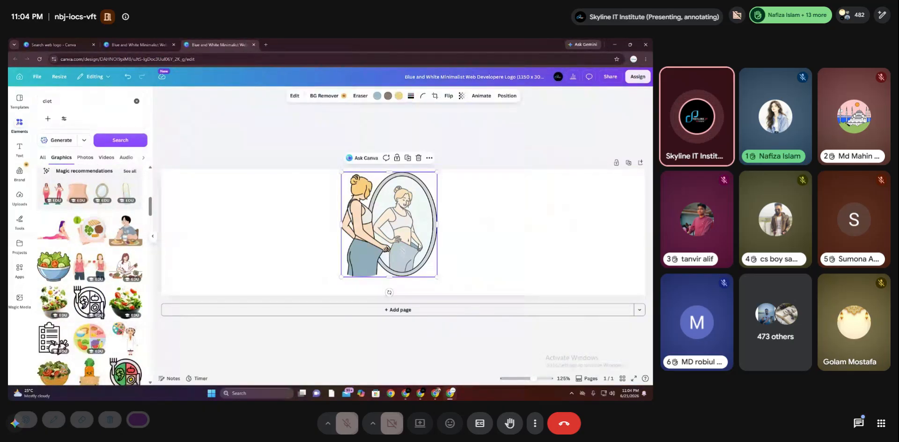
pyautogui.moveTo(438, 277); pyautogui.dragTo(438, 249)
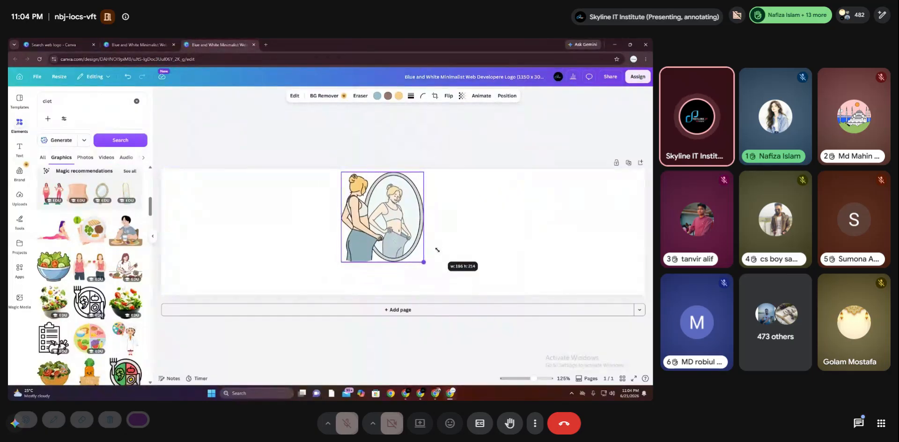
pyautogui.click(328, 213)
pyautogui.moveTo(364, 216); pyautogui.dragTo(367, 214)
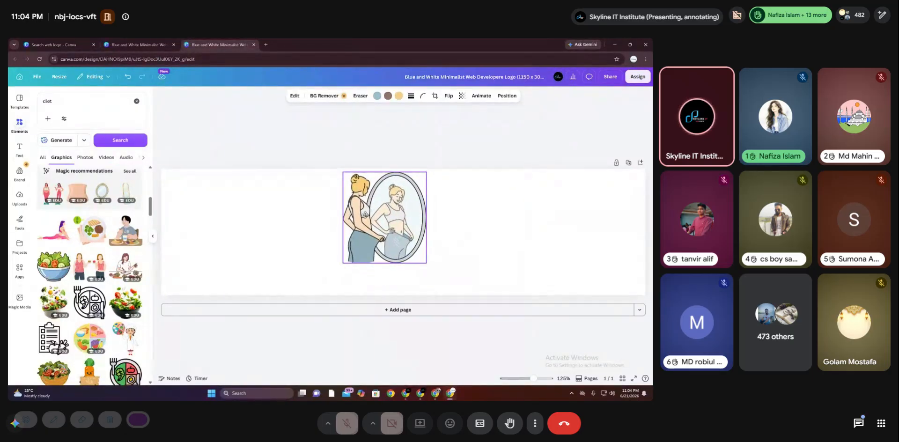
pyautogui.click(474, 244)
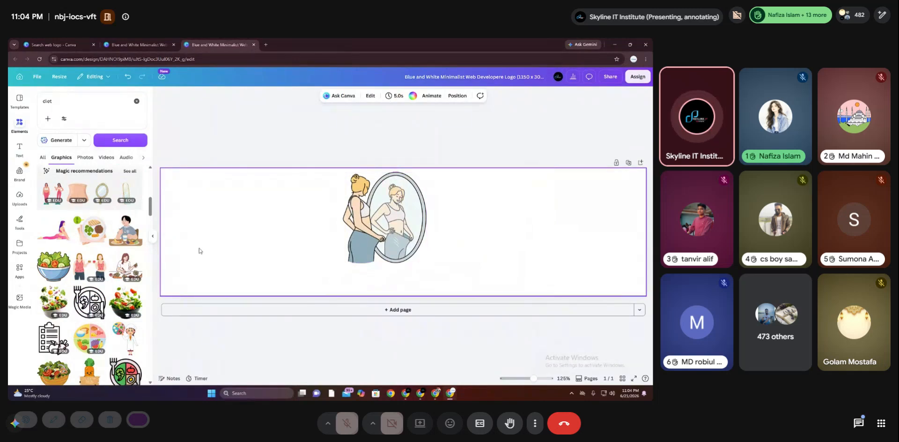
# Browse the ready-made font combinations among the text options for a style that could suit the logo title
pyautogui.click(19, 172)
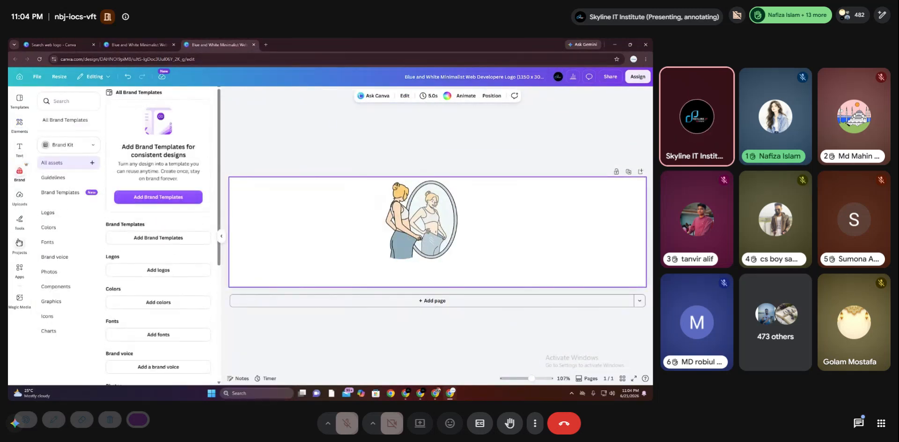
pyautogui.click(19, 149)
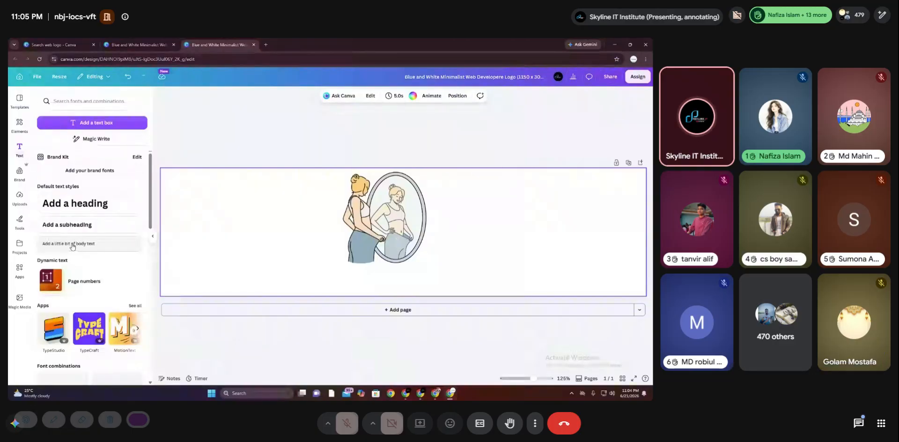
pyautogui.scroll(-5, 71, 242)
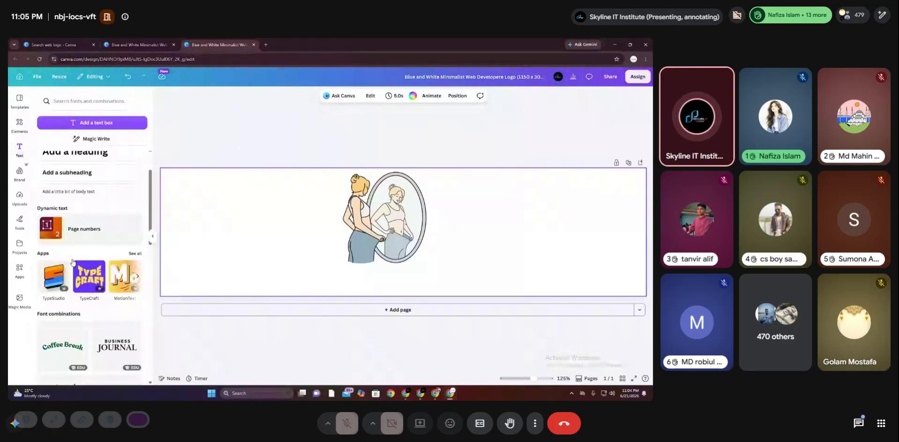
pyautogui.scroll(-2, 95, 212)
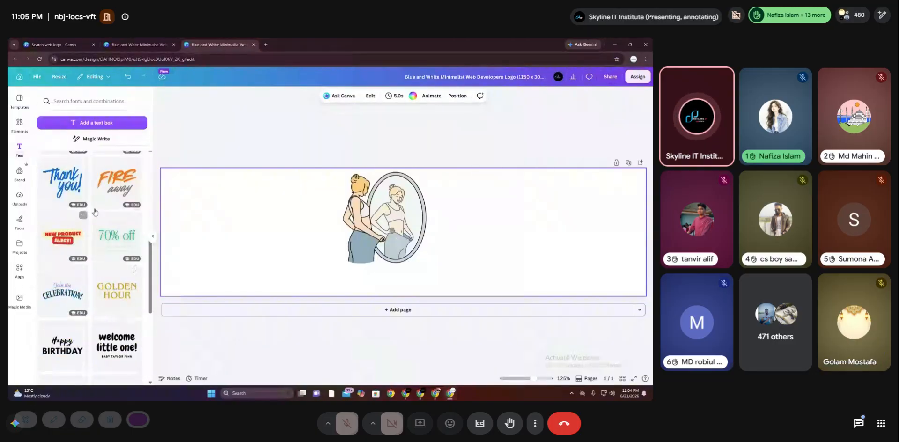
pyautogui.scroll(-1, 95, 212)
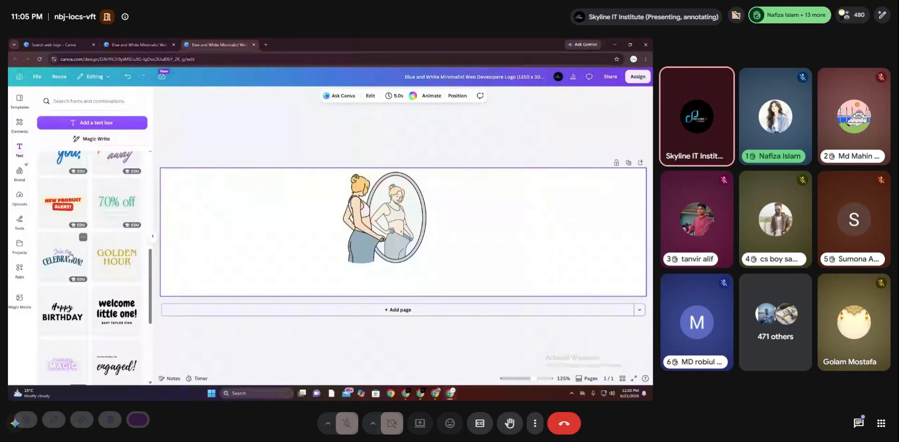
pyautogui.scroll(-15, 71, 251)
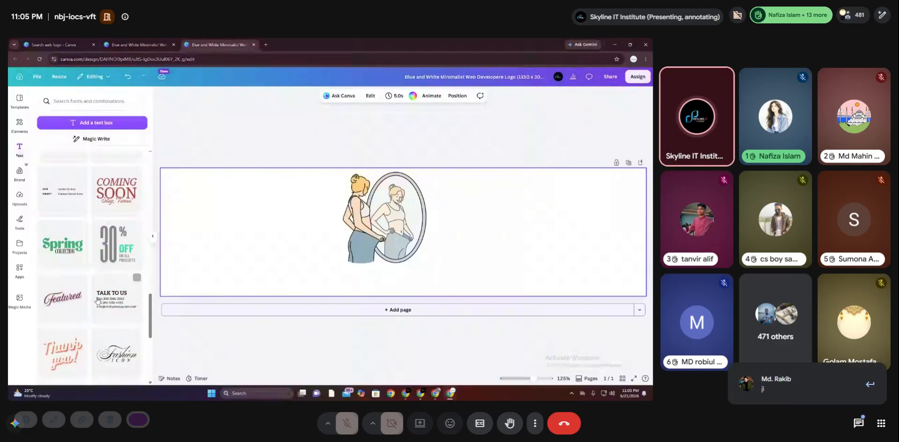
pyautogui.scroll(-3, 95, 301)
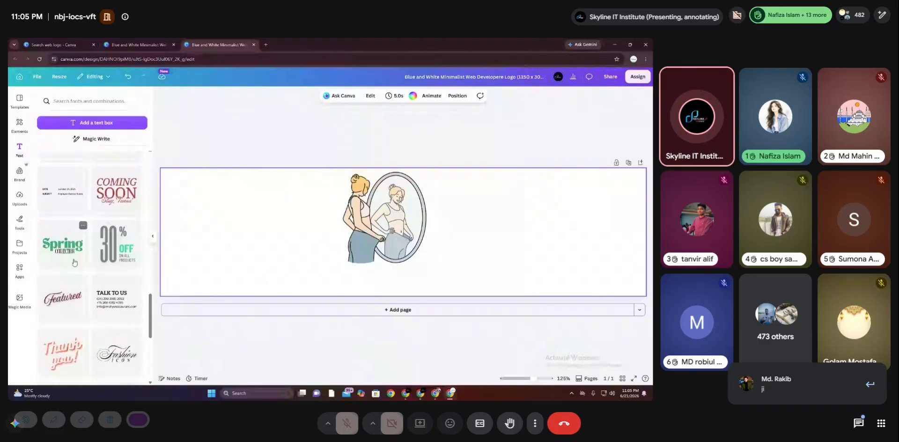
pyautogui.scroll(-1, 72, 284)
pyautogui.scroll(-8, 72, 285)
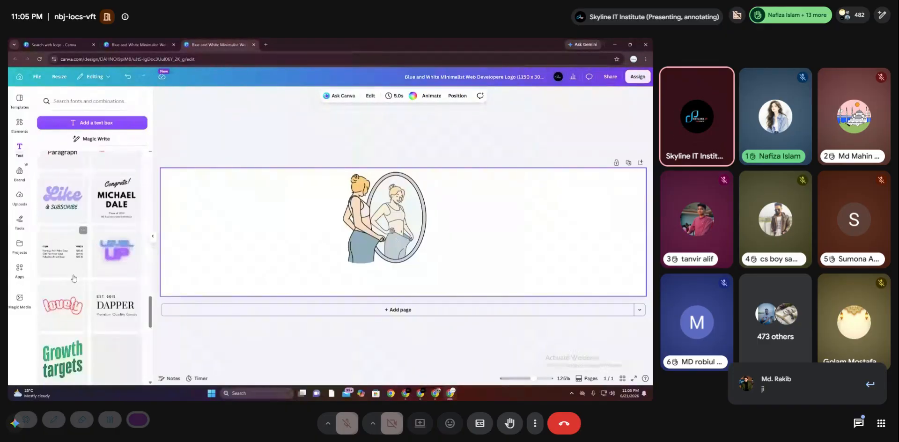
pyautogui.scroll(-9, 72, 309)
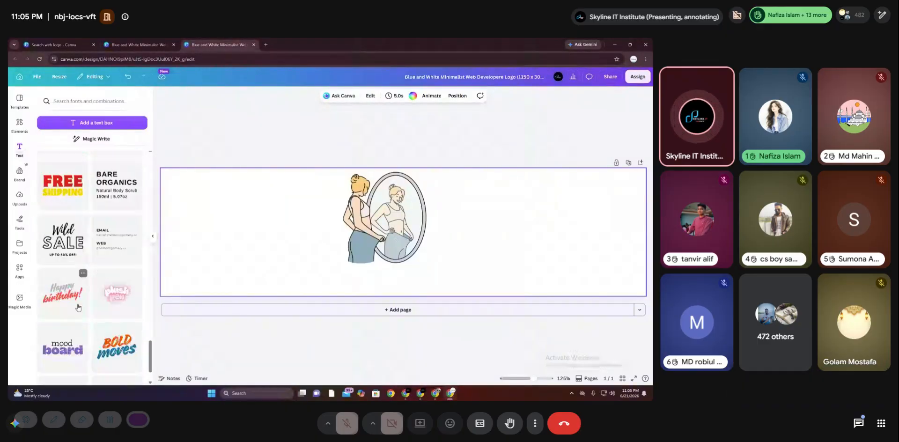
pyautogui.scroll(4, 80, 307)
pyautogui.scroll(5, 75, 295)
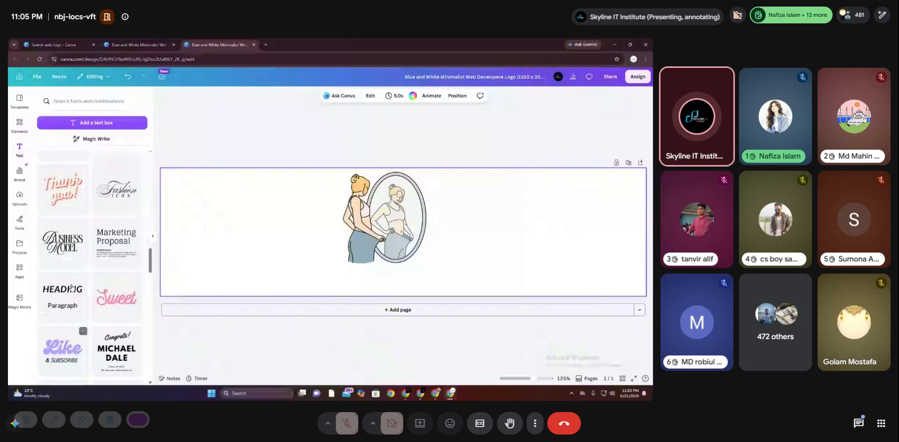
pyautogui.scroll(-3, 71, 287)
# Add the "Like & Subscribe" font combination to the page and replace the word "Like" with a person's first name
pyautogui.click(63, 280)
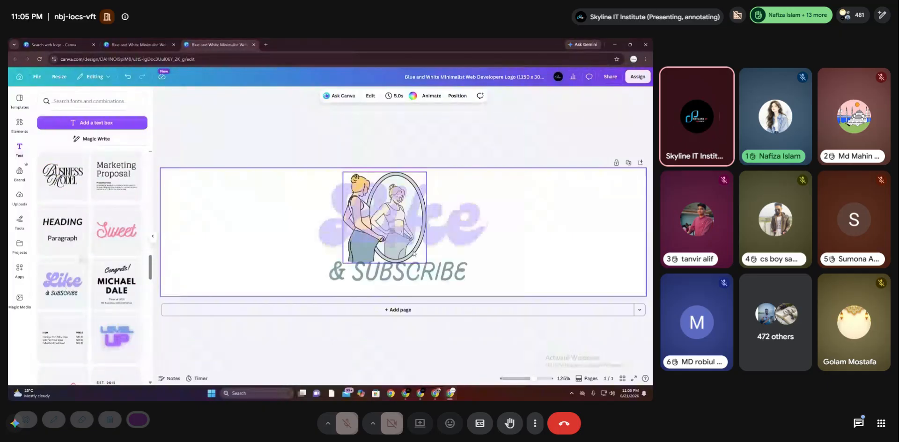
pyautogui.moveTo(420, 265); pyautogui.dragTo(370, 260)
pyautogui.doubleClick(441, 227)
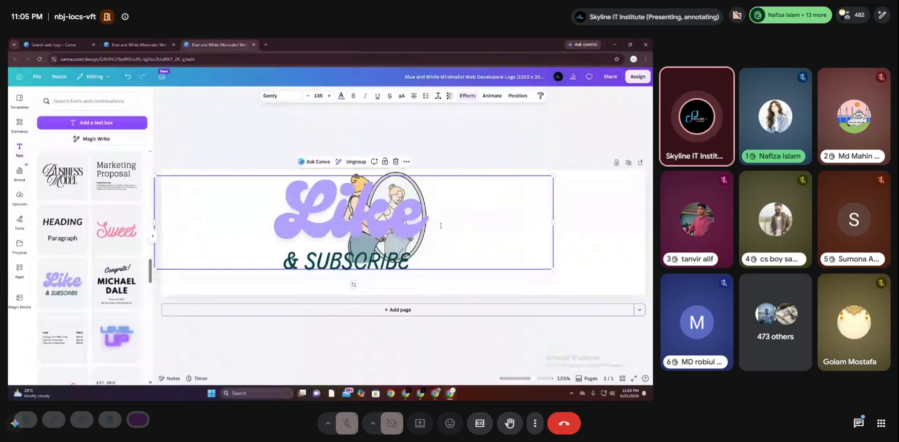
pyautogui.press('BackSpace')
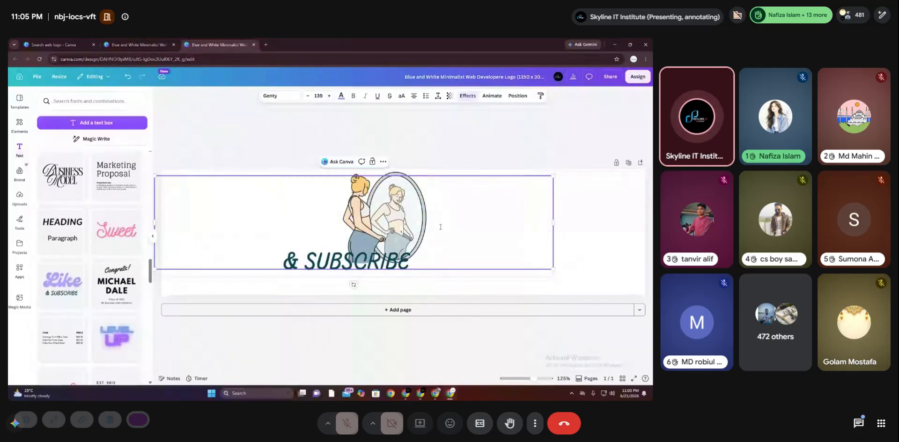
pyautogui.write('S')
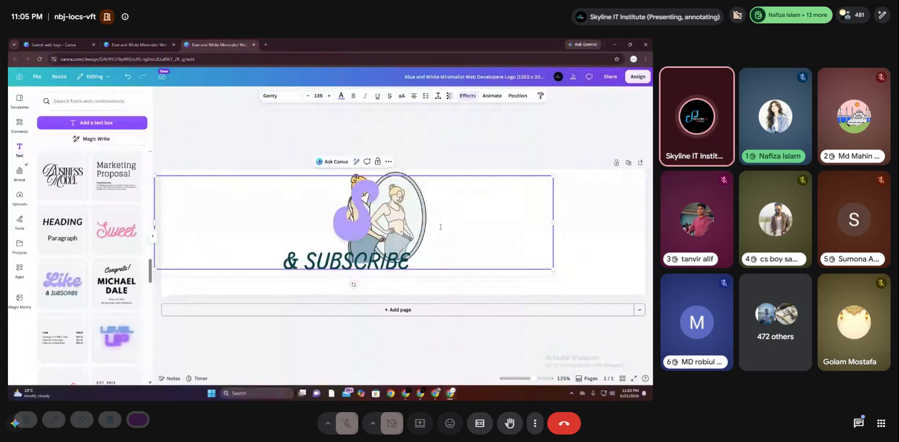
pyautogui.write('han')
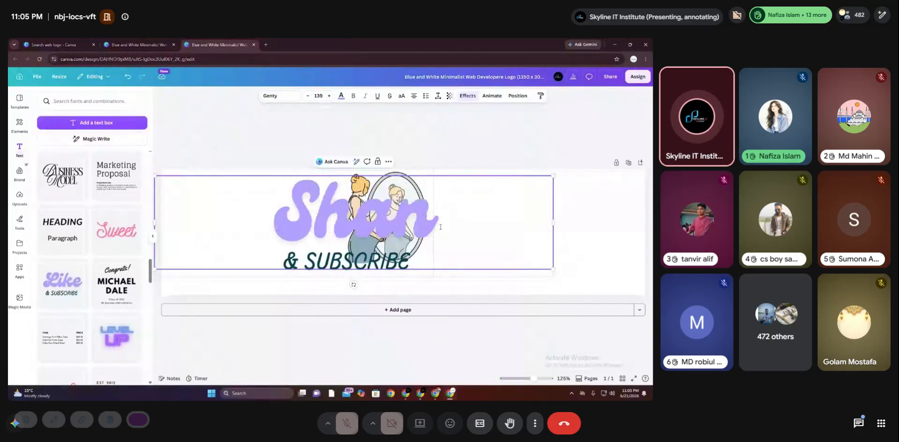
pyautogui.write('to')
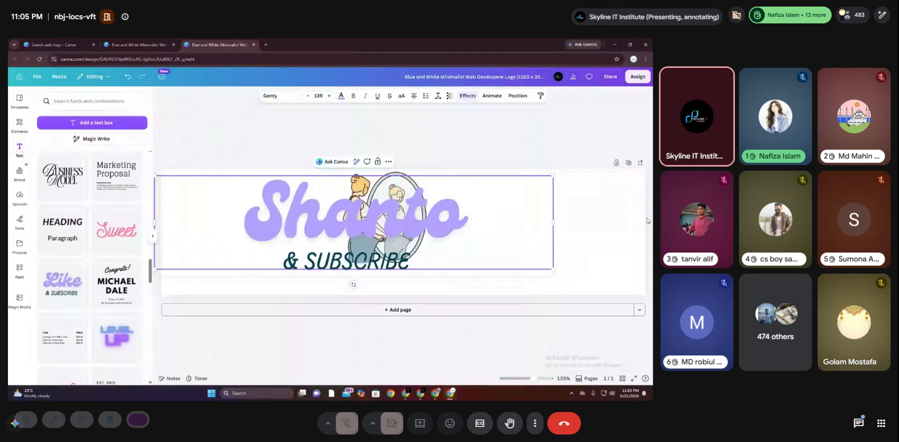
# Move the "& Subscribe" text group to the right of the mirror illustration, then delete the group from the page
pyautogui.moveTo(422, 250); pyautogui.dragTo(420, 325)
pyautogui.moveTo(406, 302); pyautogui.dragTo(575, 251)
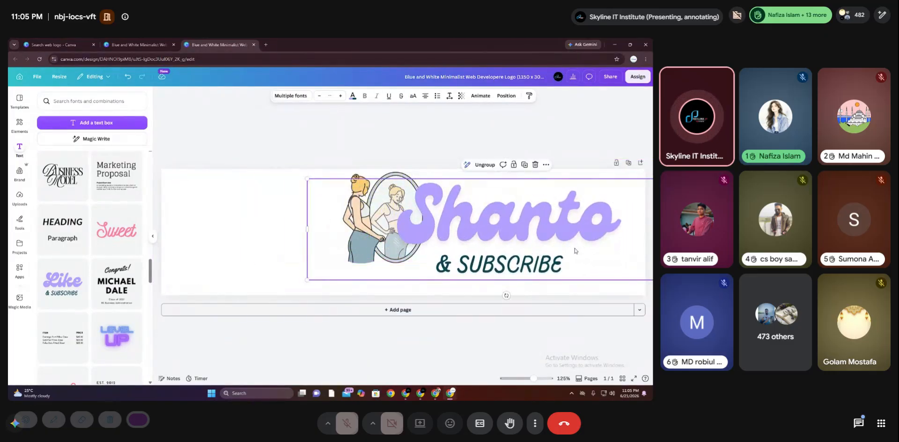
pyautogui.press('Delete')
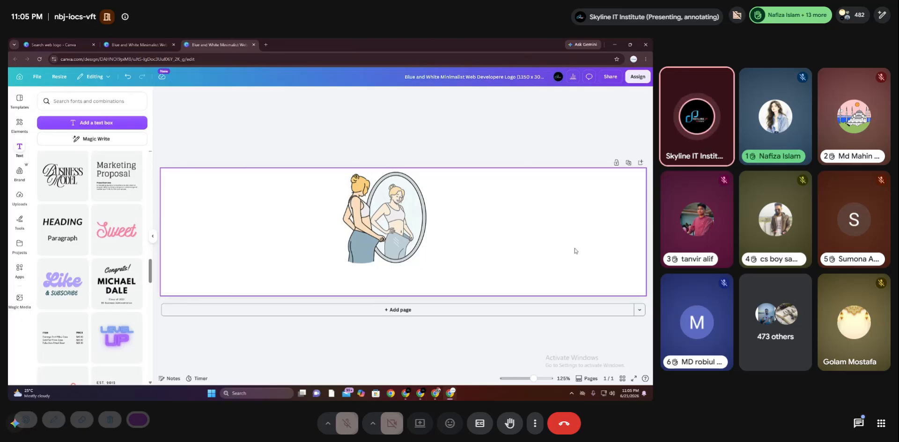
# Add a default heading text and place it directly below the mirror illustration, near the page's lower edge
pyautogui.scroll(-3, 98, 281)
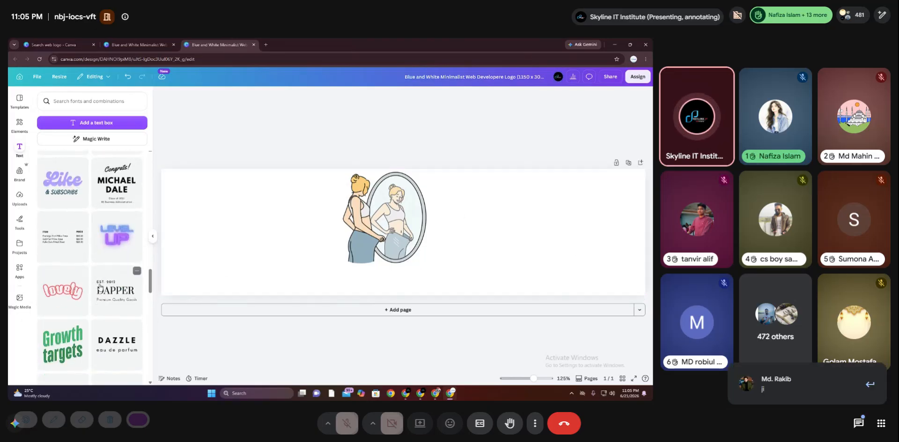
pyautogui.scroll(6, 100, 286)
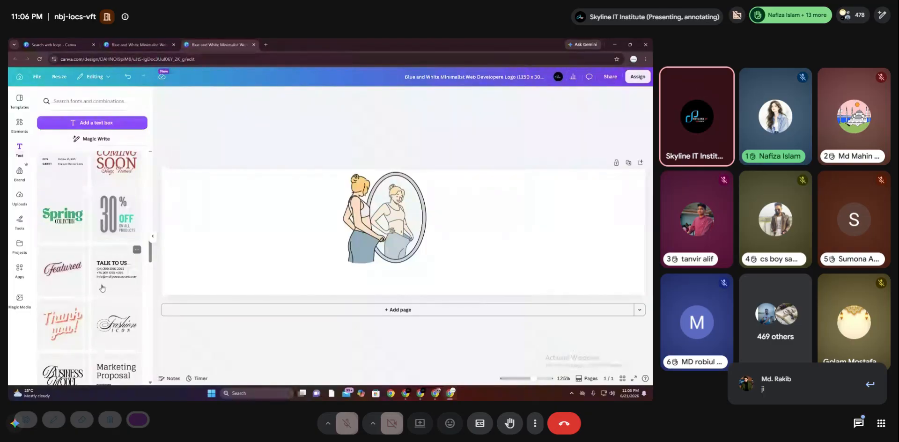
pyautogui.scroll(10, 102, 288)
pyautogui.scroll(2, 103, 287)
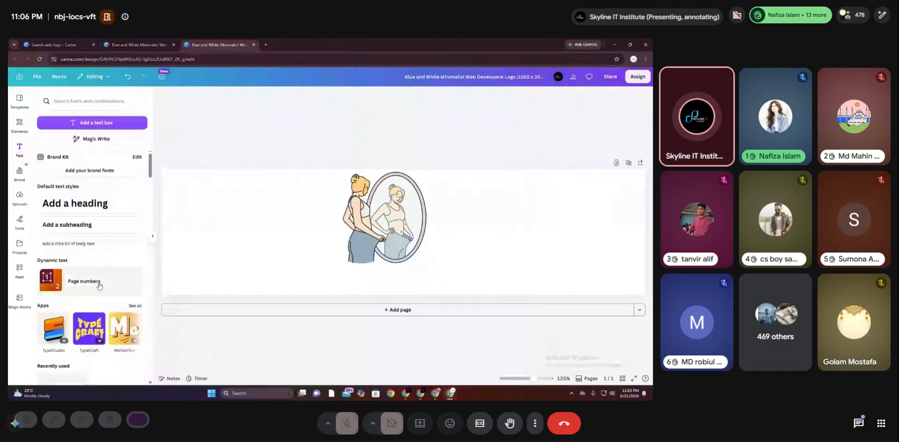
pyautogui.click(100, 206)
pyautogui.moveTo(406, 256); pyautogui.dragTo(399, 302)
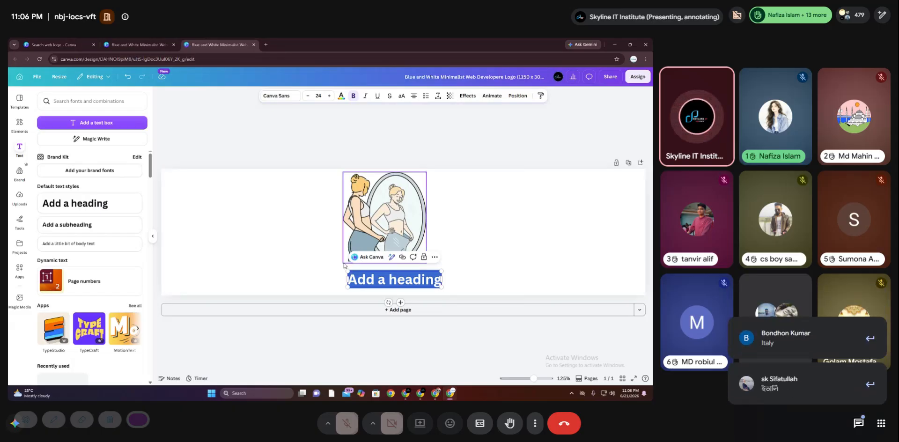
# Search for Google Translate in a new browser tab and enter "diet and weightloss" as the text to translate
pyautogui.click(266, 44)
pyautogui.click(136, 59)
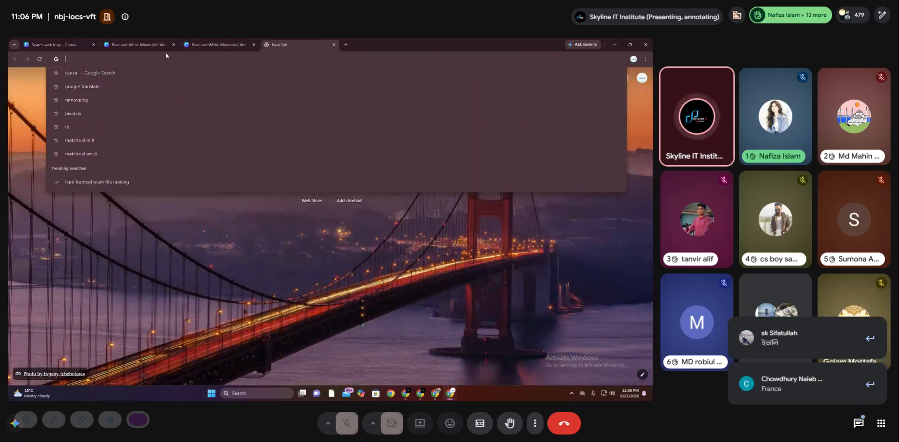
pyautogui.click(131, 85)
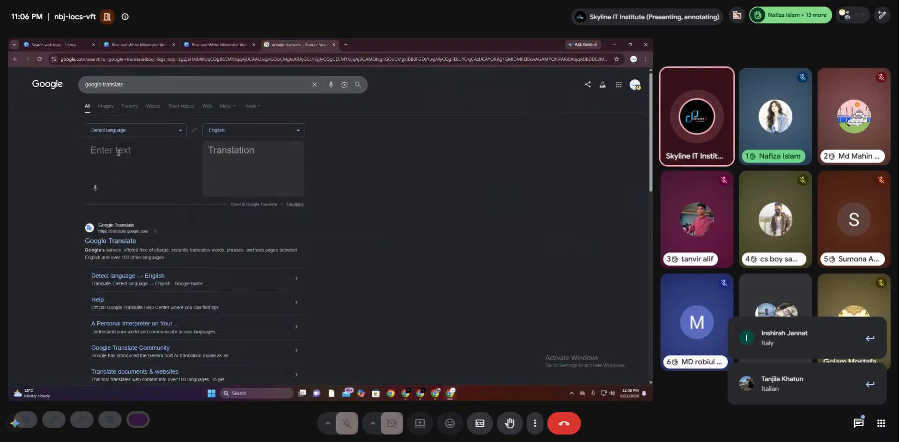
pyautogui.click(119, 152)
pyautogui.write('diet')
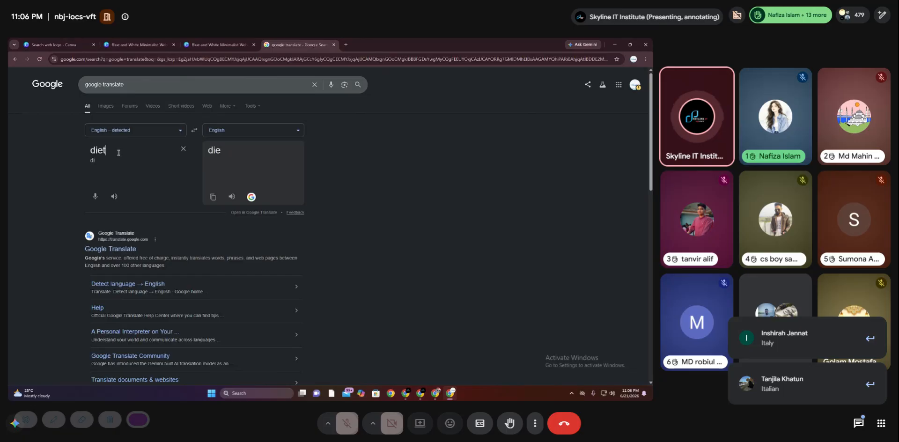
pyautogui.write(' and ')
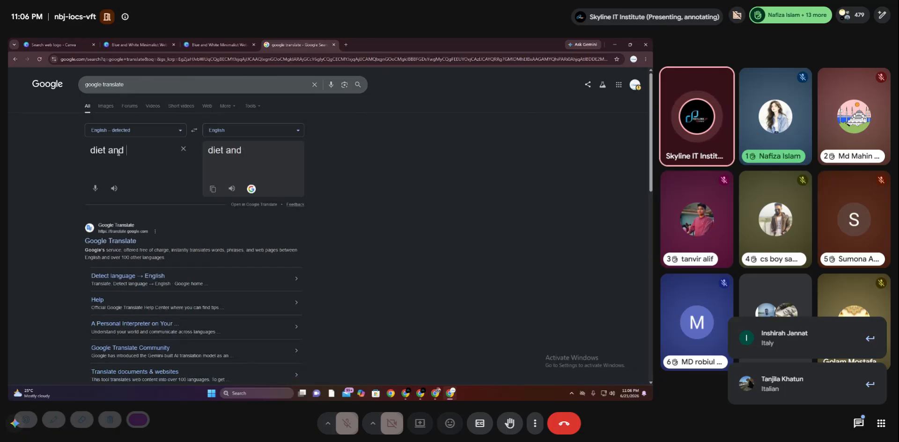
pyautogui.write('weight')
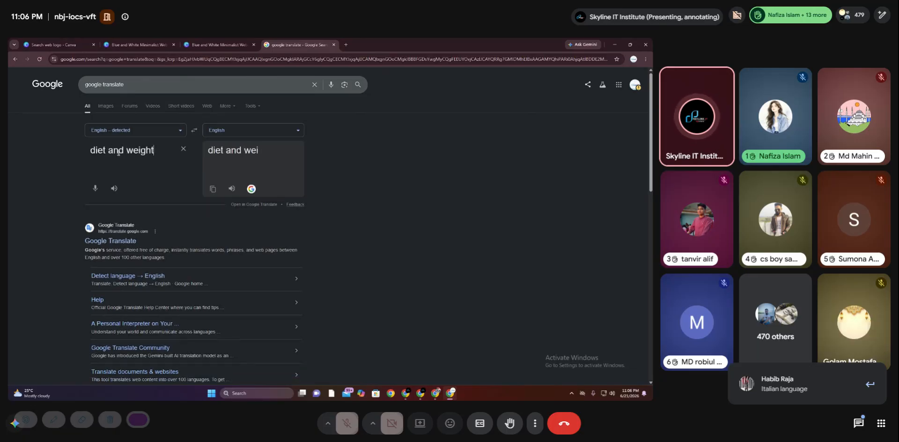
pyautogui.write('loss')
# Set the target language to Italian and copy the translated phrase "dieta e perdita di peso"
pyautogui.click(244, 132)
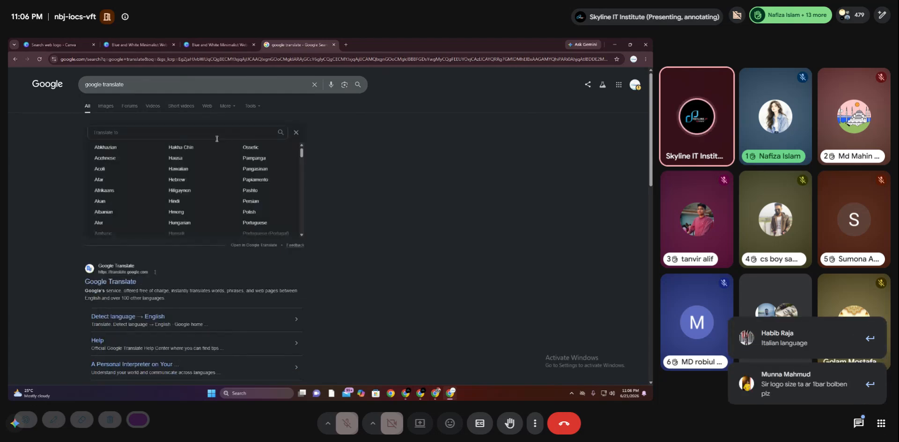
pyautogui.write('it')
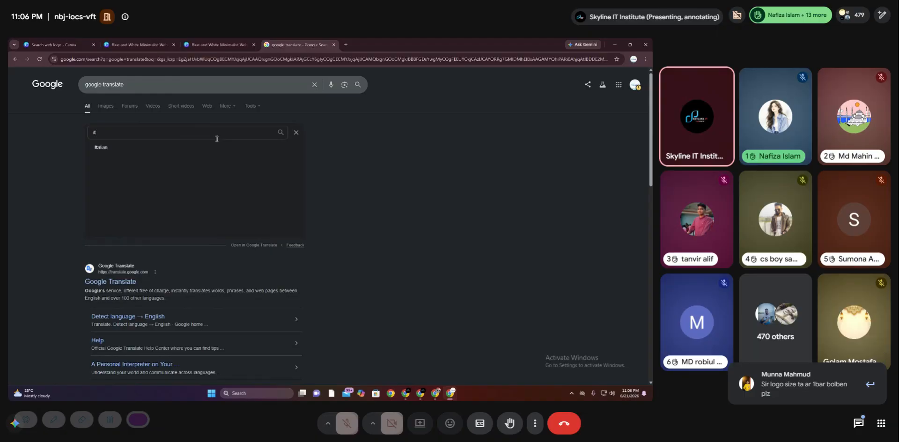
pyautogui.press('Return')
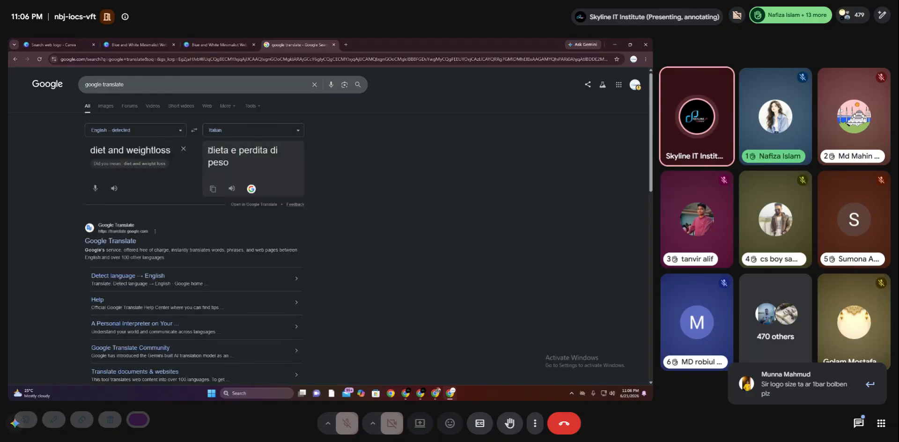
pyautogui.moveTo(209, 149); pyautogui.dragTo(229, 164)
pyautogui.hotkey('ctrl', 'c')
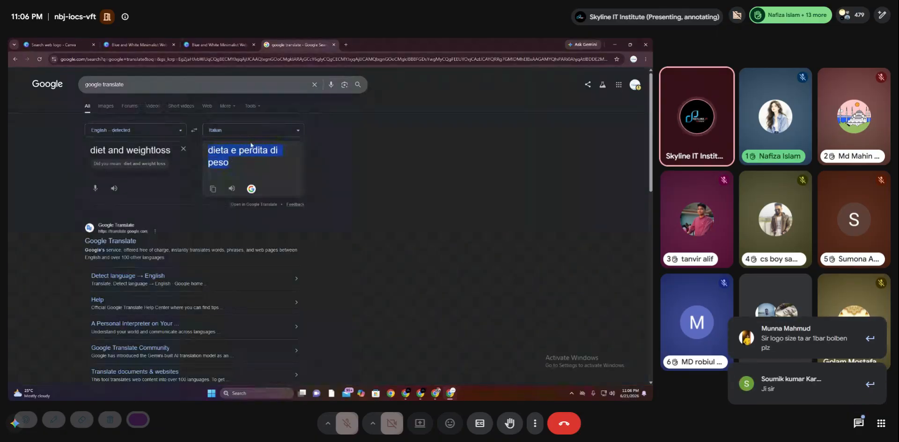
pyautogui.rightClick(225, 161)
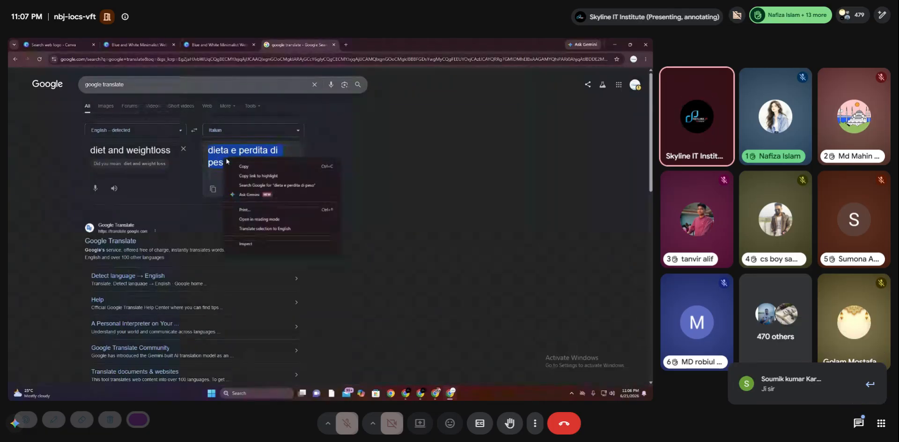
pyautogui.click(252, 167)
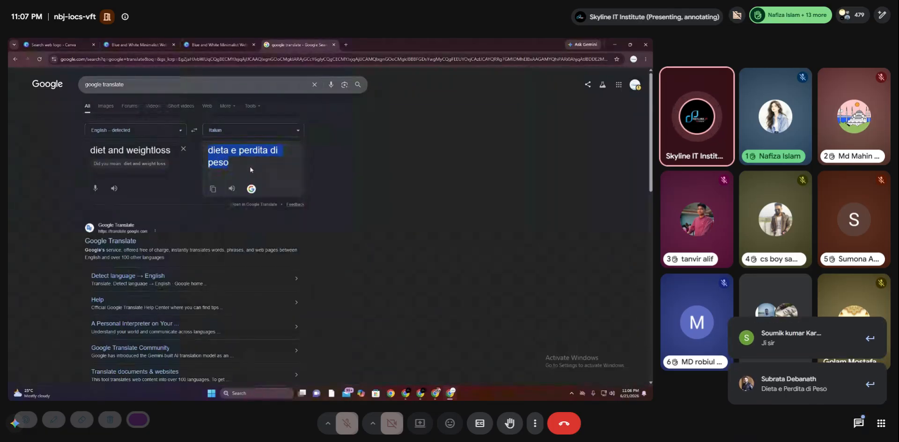
# Return to the Canva logo design and replace the heading placeholder with the copied phrase "dieta e perdita di peso" as plain text
pyautogui.click(216, 45)
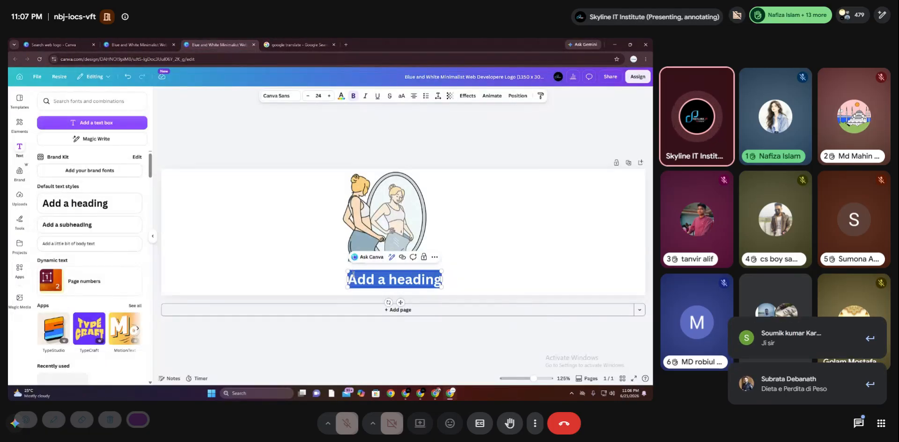
pyautogui.rightClick(375, 279)
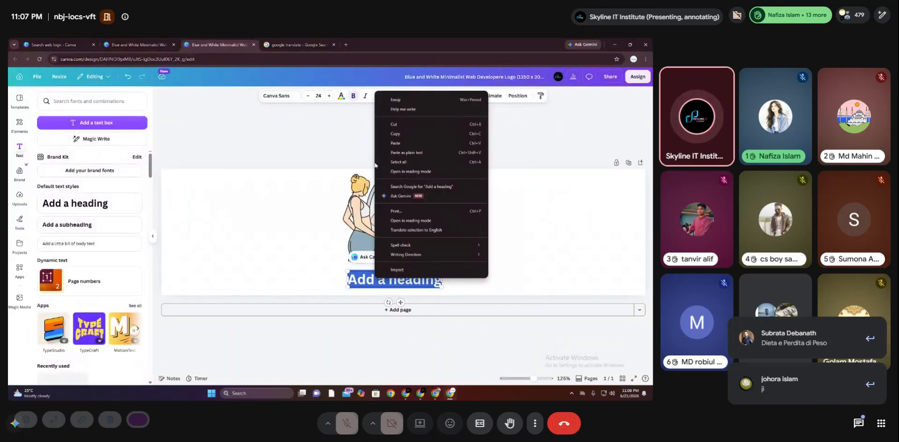
pyautogui.click(384, 152)
pyautogui.click(506, 238)
# Capitalise the first letters of "dieta" and "perdita" in the title below the mirror illustration
pyautogui.click(330, 280)
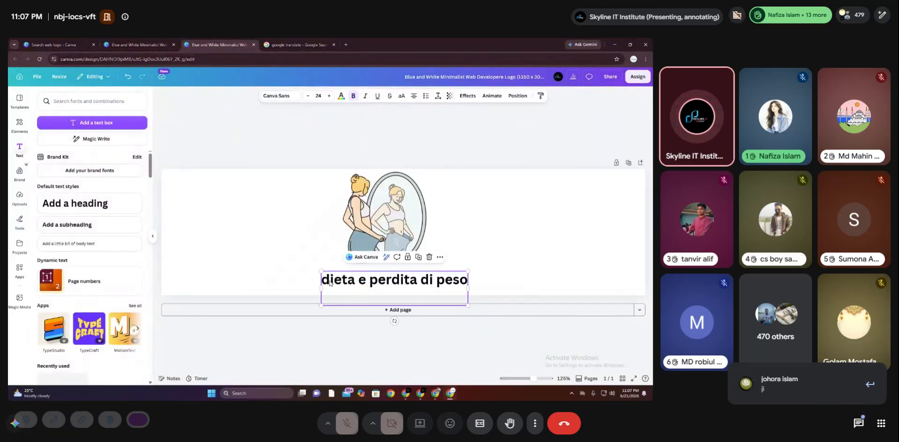
pyautogui.press('BackSpace')
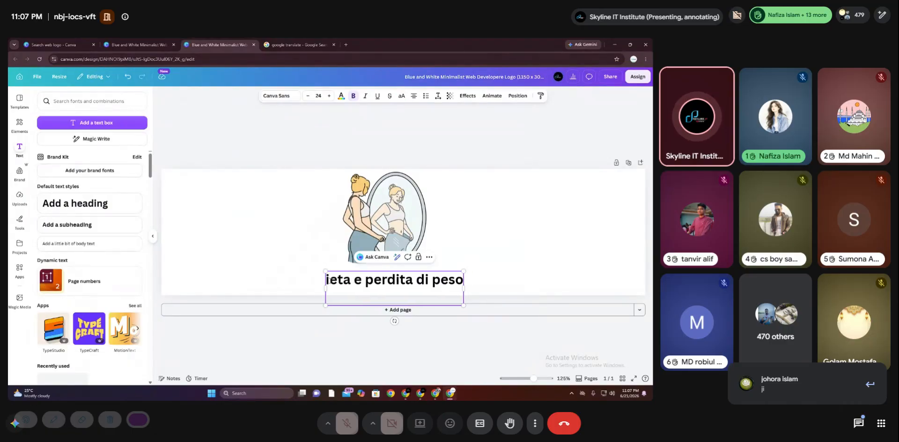
pyautogui.write('D')
pyautogui.press('Right')
pyautogui.press('Right')
pyautogui.press('Right')
pyautogui.press('Right')
pyautogui.press('Right')
pyautogui.press('Right')
pyautogui.press('Right')
pyautogui.press('Right')
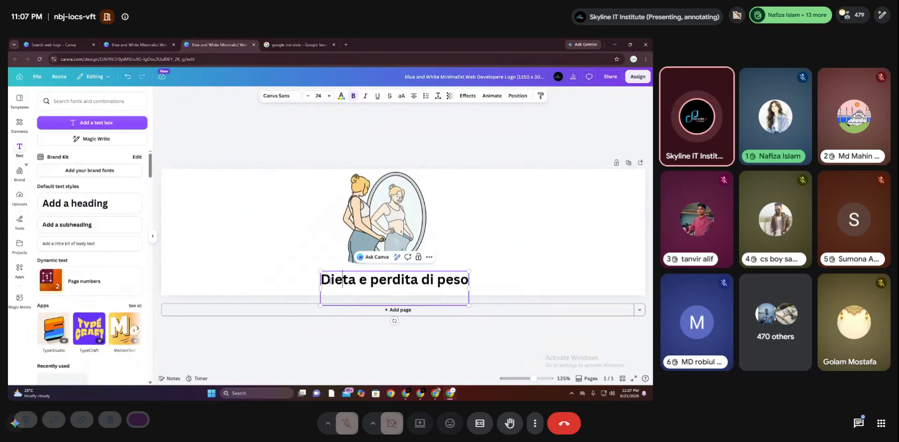
pyautogui.press('BackSpace')
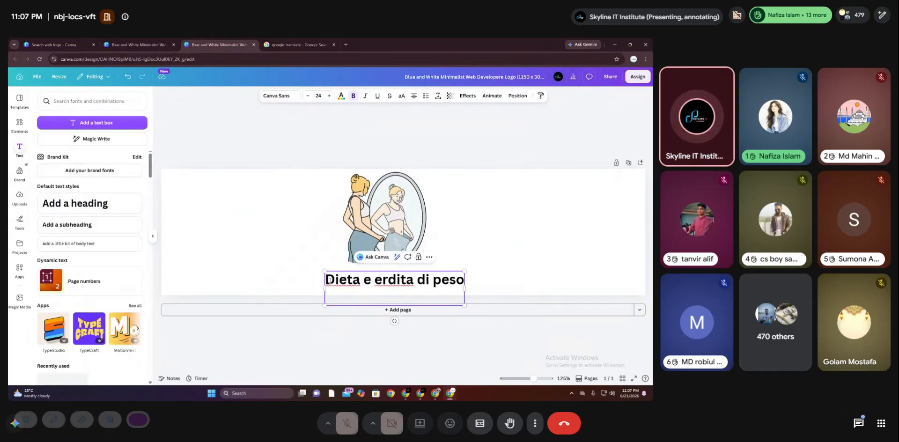
pyautogui.write('P')
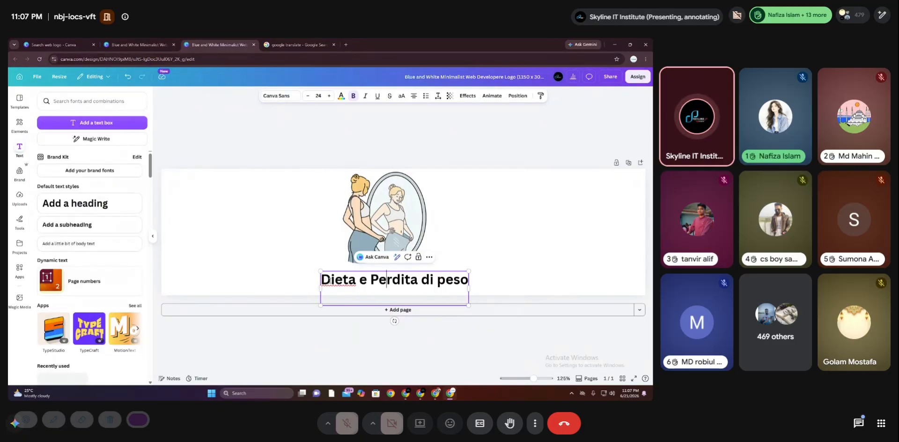
# Capitalise the last word of the title so the text reads "Dieta e Perdita di Peso"
pyautogui.press('Right')
pyautogui.press('Right')
pyautogui.press('Right')
pyautogui.press('Right')
pyautogui.press('Right')
pyautogui.press('Right')
pyautogui.press('Right')
pyautogui.press('Right')
pyautogui.press('Right')
pyautogui.press('Right')
pyautogui.press('Right')
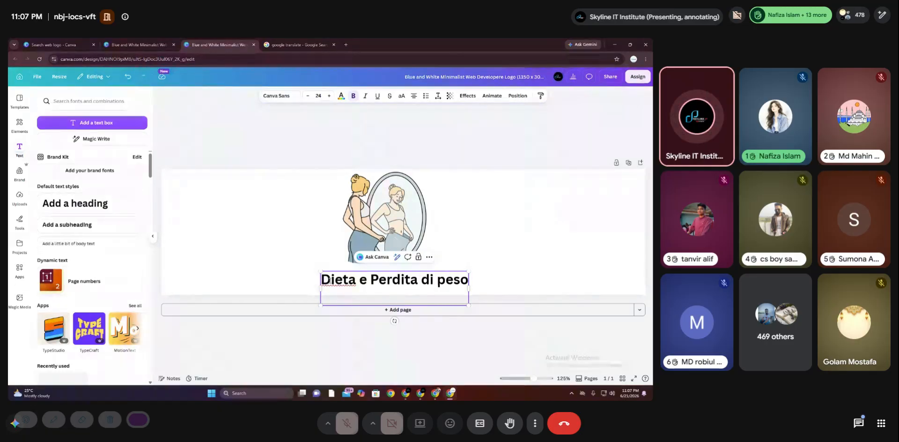
pyautogui.press('BackSpace')
pyautogui.write('P')
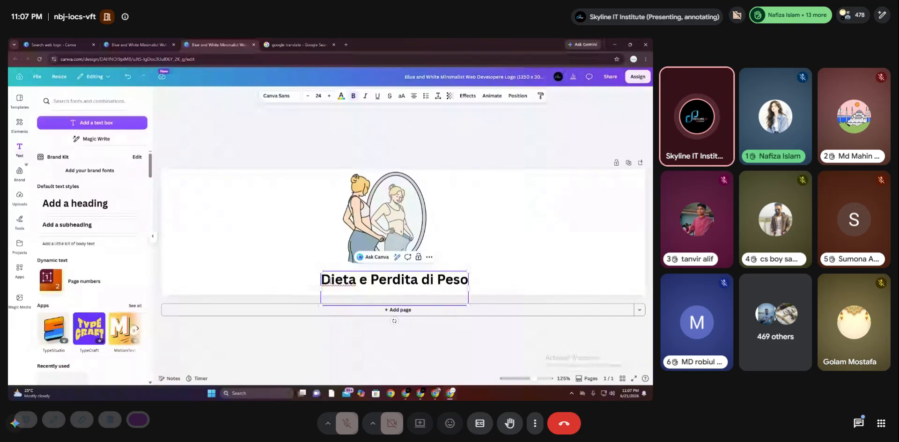
# Nudge the title slightly to the left beneath the mirror illustration and deselect it
pyautogui.click(537, 250)
pyautogui.moveTo(457, 286); pyautogui.dragTo(454, 286)
pyautogui.click(512, 227)
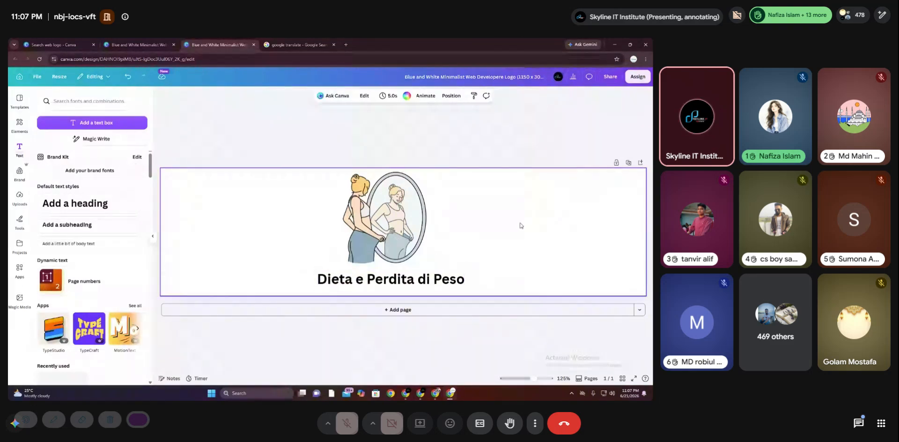
# Select the "Dieta e Perdita di Peso" title and open the font list to browse its typefaces
pyautogui.click(382, 284)
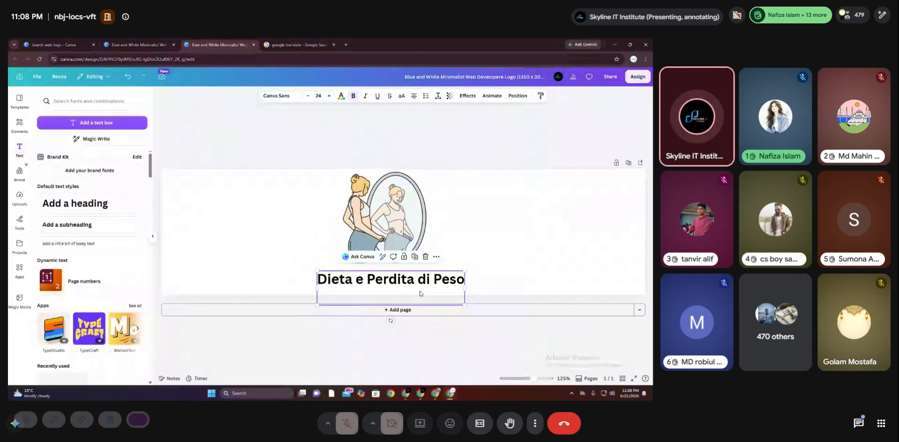
pyautogui.click(278, 95)
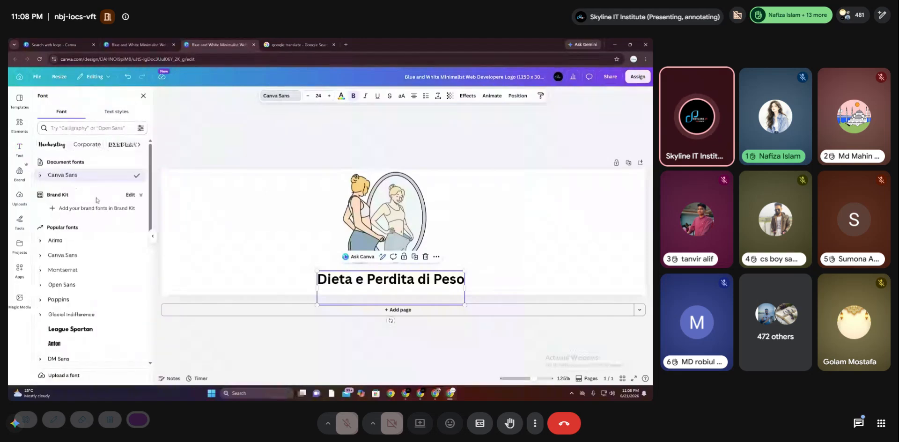
pyautogui.scroll(-10, 89, 244)
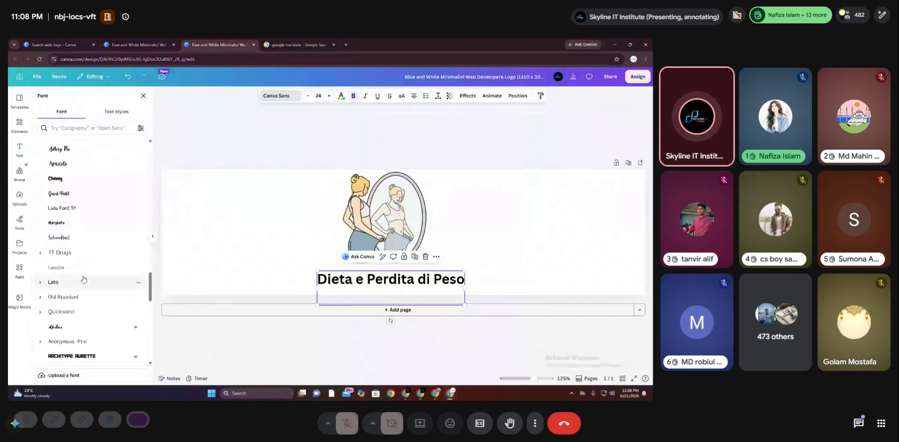
pyautogui.scroll(-4, 93, 262)
# Try several fonts on the title, including Binate, Braggadocio, Caitlin, Calgary, Bright and Buffalo
pyautogui.click(120, 235)
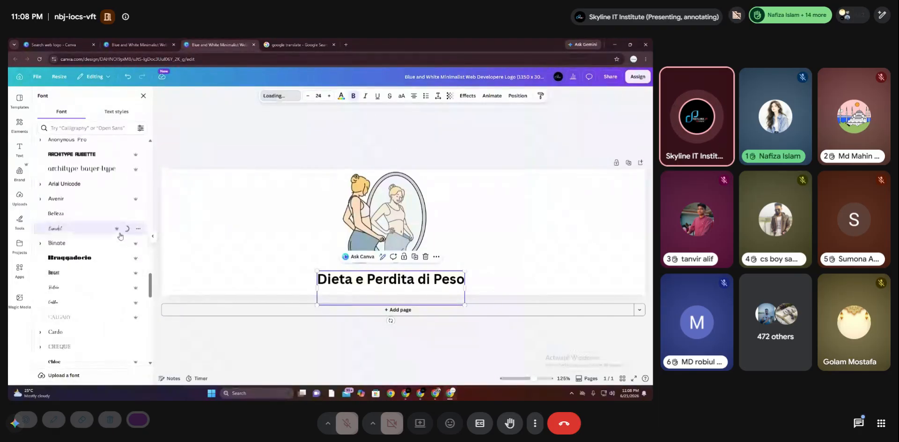
pyautogui.click(125, 246)
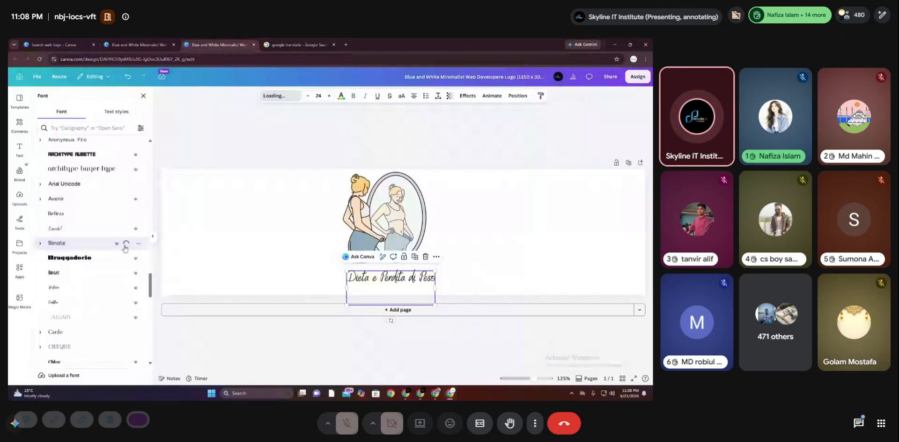
pyautogui.click(75, 257)
pyautogui.click(75, 273)
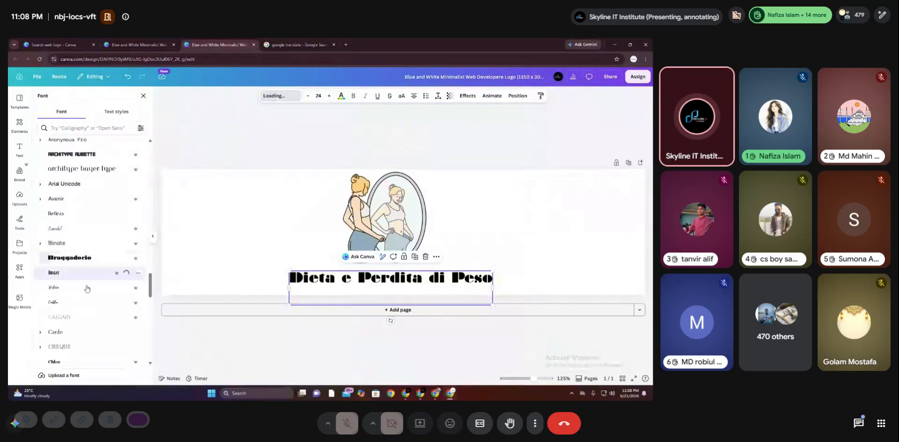
pyautogui.click(98, 300)
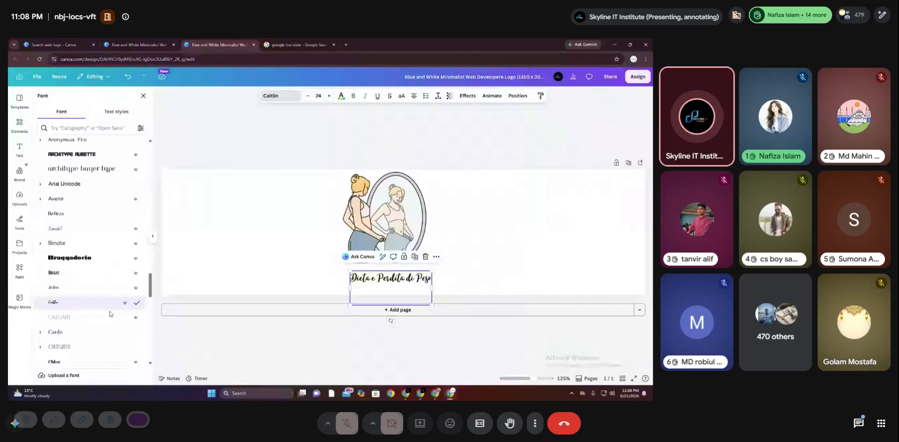
pyautogui.click(97, 317)
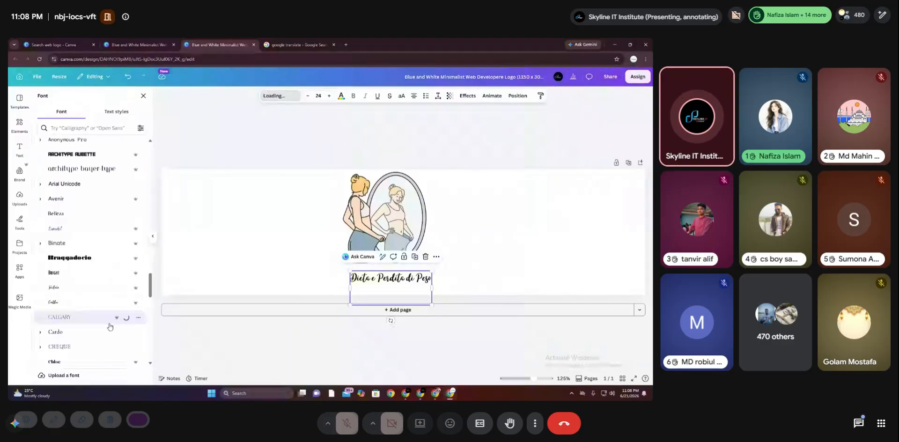
pyautogui.click(98, 295)
pyautogui.click(94, 272)
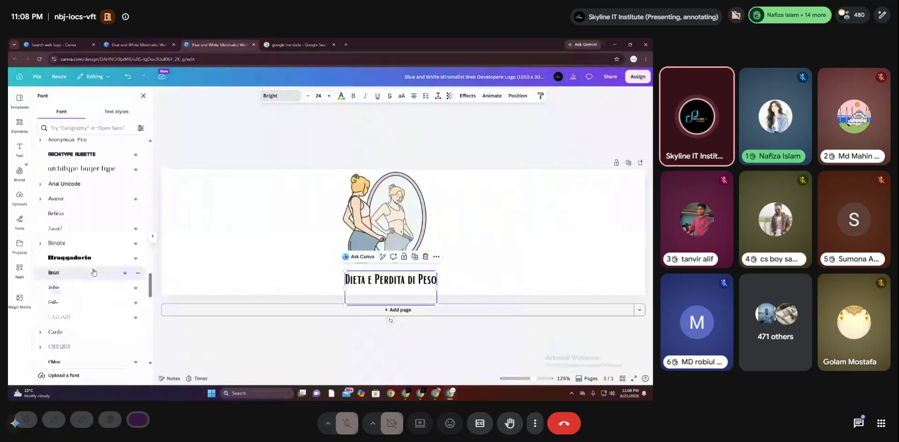
pyautogui.click(90, 287)
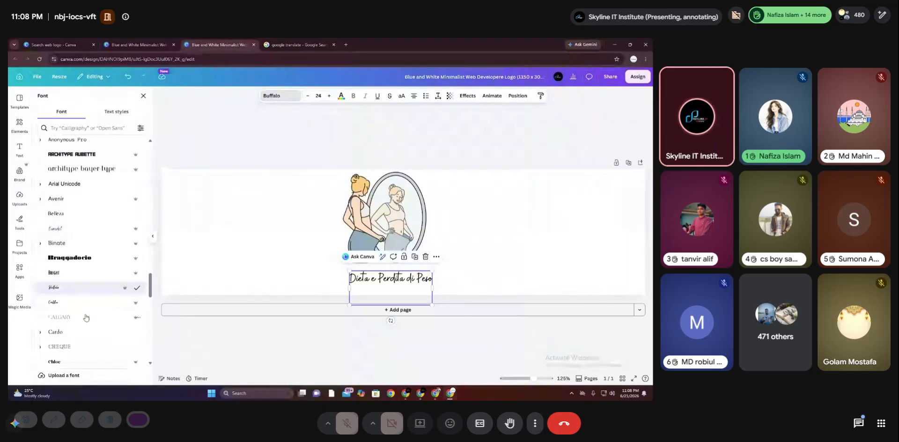
# Find the Adlery Pro script font and apply it to the "Dieta e Perdita di Peso" title
pyautogui.scroll(-3, 94, 299)
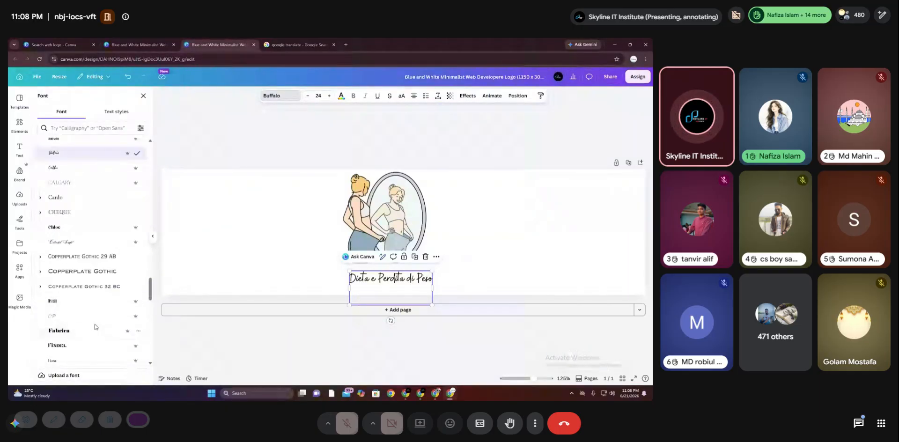
pyautogui.scroll(-10, 91, 318)
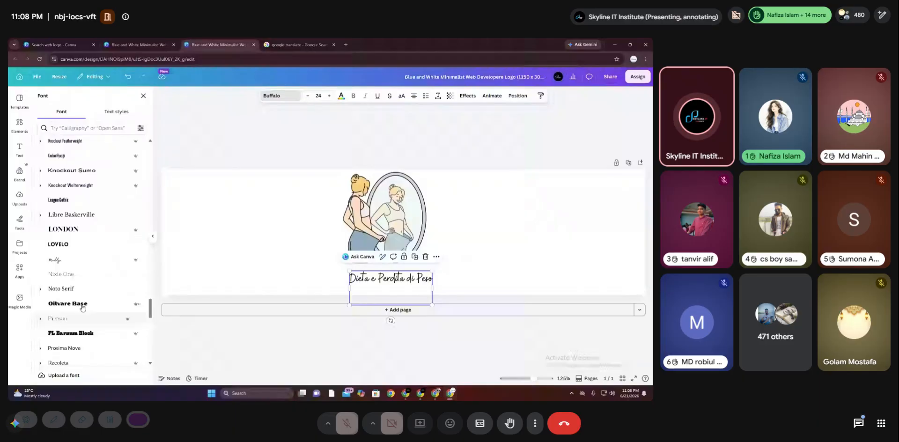
pyautogui.scroll(-10, 84, 302)
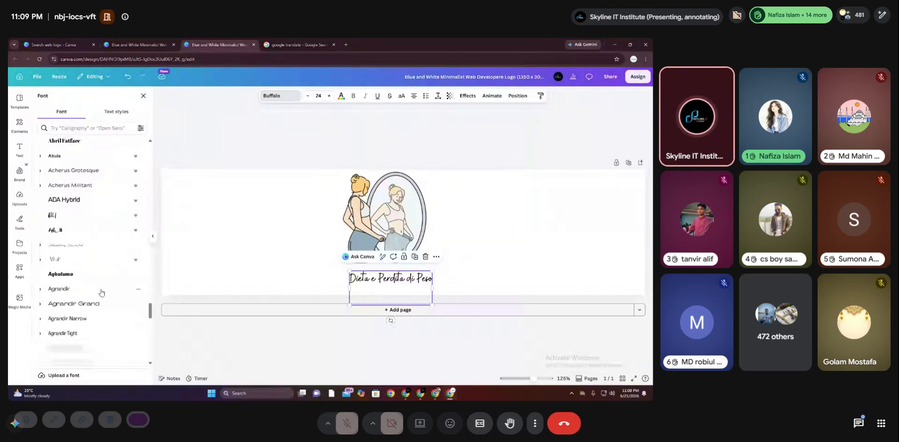
pyautogui.scroll(5, 102, 293)
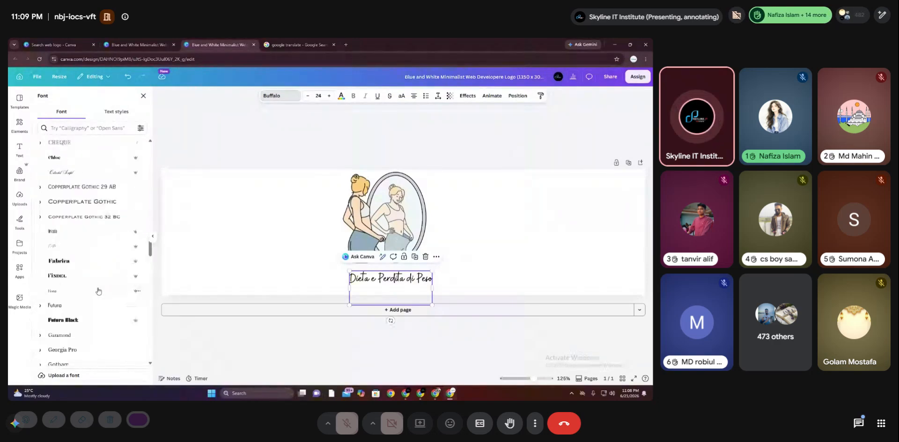
pyautogui.scroll(5, 98, 291)
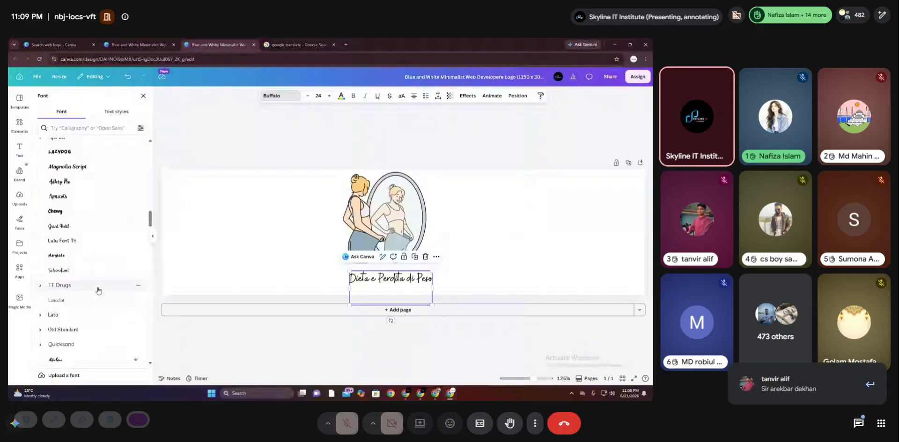
pyautogui.scroll(3, 99, 291)
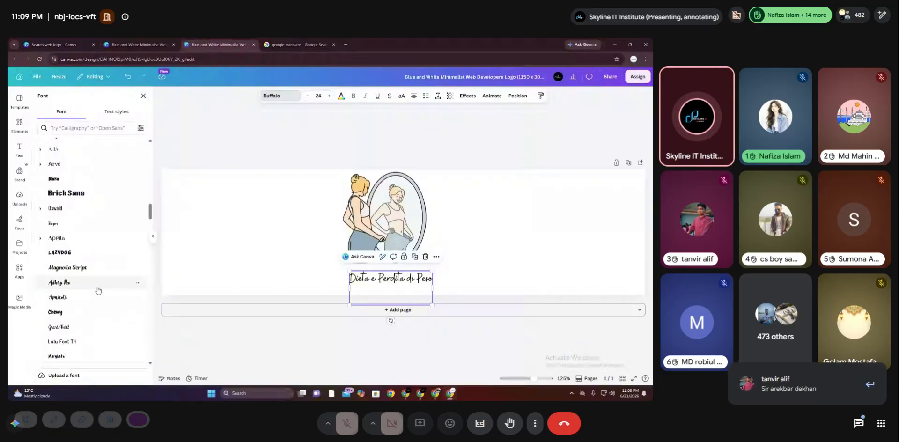
pyautogui.scroll(5, 98, 290)
pyautogui.scroll(10, 97, 290)
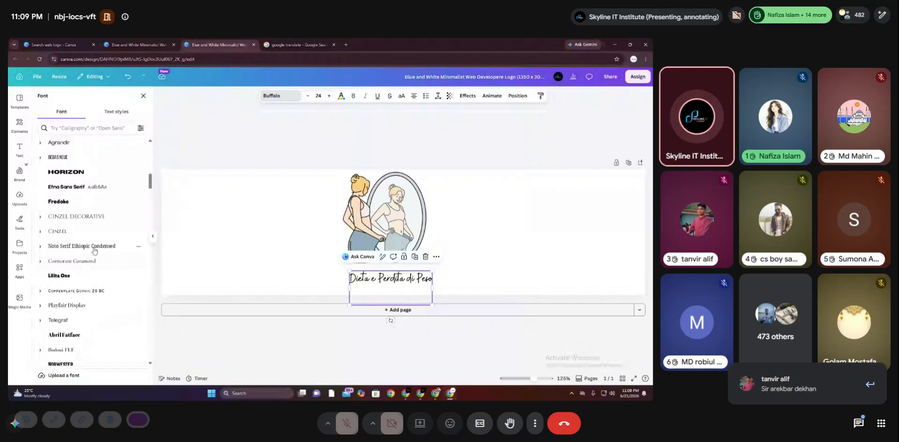
pyautogui.scroll(4, 92, 208)
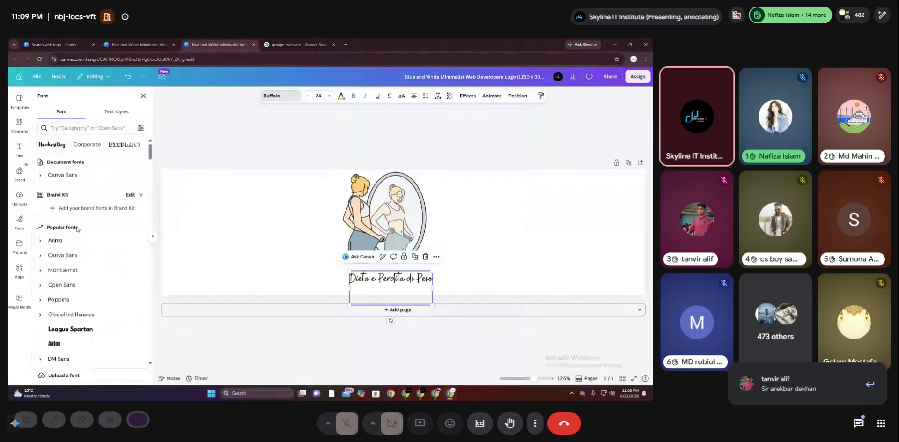
pyautogui.scroll(-6, 77, 229)
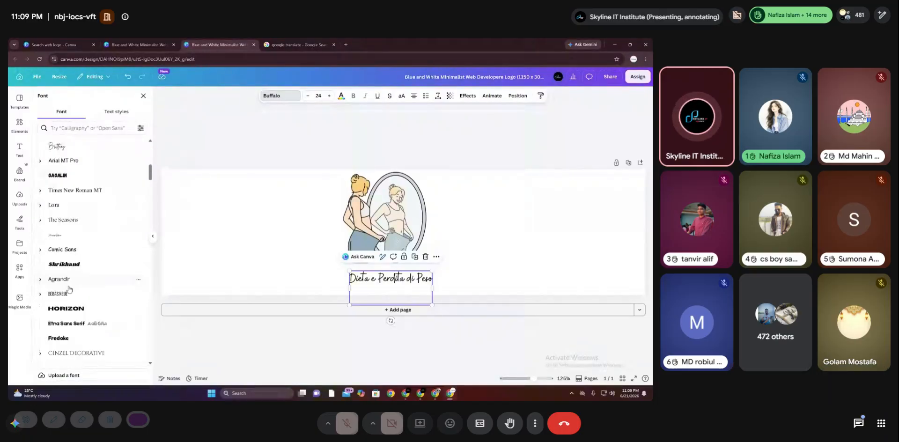
pyautogui.scroll(-2, 69, 289)
pyautogui.scroll(-4, 69, 295)
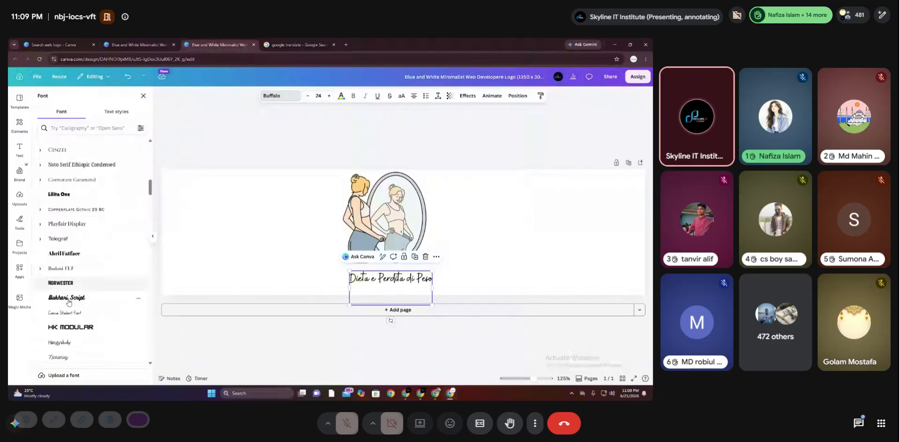
pyautogui.scroll(-4, 75, 288)
pyautogui.scroll(-5, 76, 291)
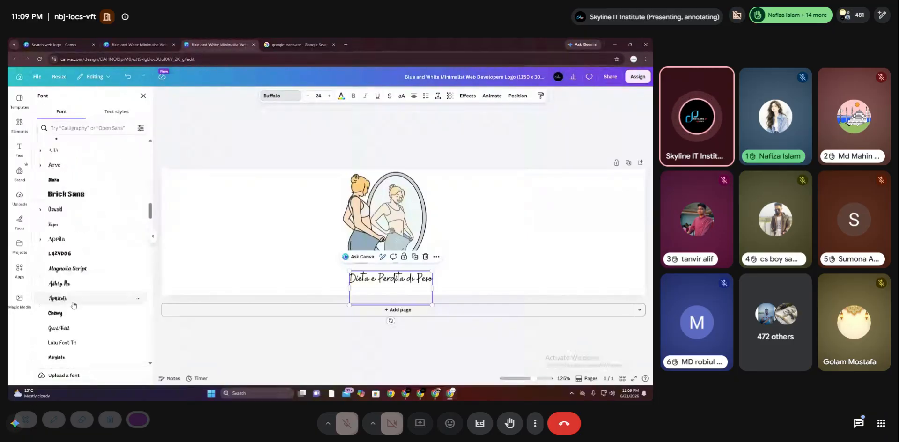
pyautogui.click(74, 284)
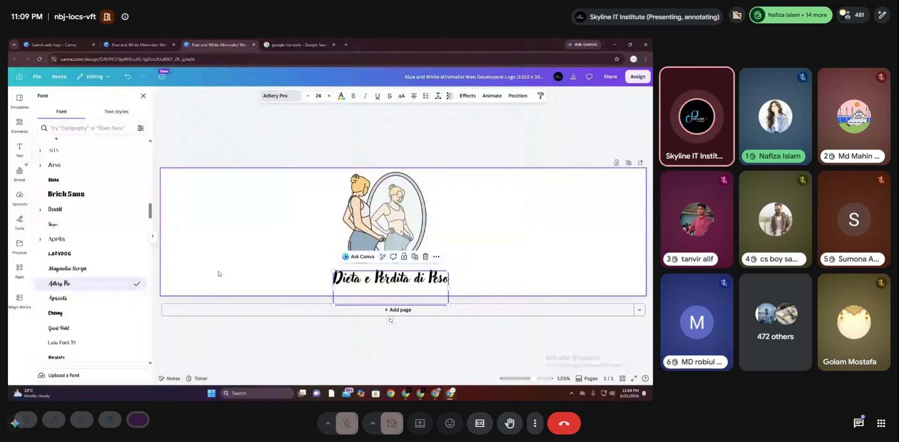
# Select the "Dieta e Perdita di Peso" title and scale it by its corner to about 272 wide by 81 high
pyautogui.click(551, 273)
pyautogui.click(437, 280)
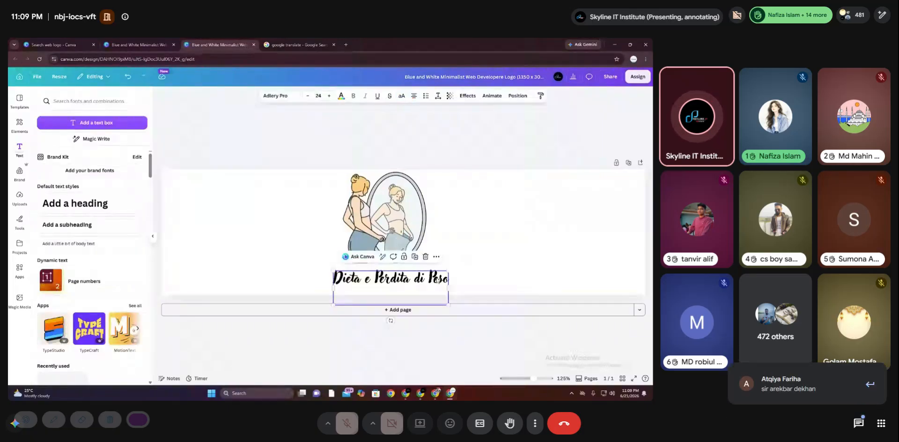
pyautogui.click(450, 269)
pyautogui.click(446, 275)
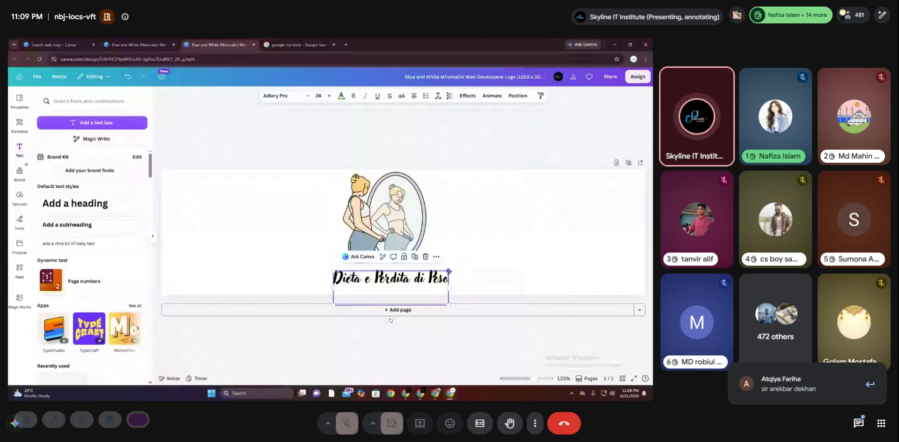
pyautogui.moveTo(449, 270); pyautogui.dragTo(430, 211)
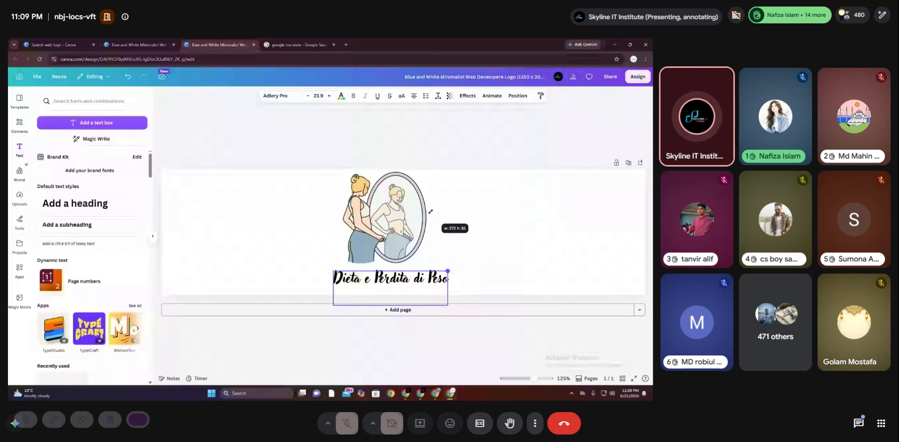
# Enlarge the title's text, trying sizes up to 37.9 and settling on a font size of 30.9
pyautogui.click(329, 96)
pyautogui.click(329, 95)
pyautogui.click(329, 95)
pyautogui.click(330, 95)
pyautogui.click(329, 96)
pyautogui.click(329, 96)
pyautogui.click(329, 95)
pyautogui.click(329, 95)
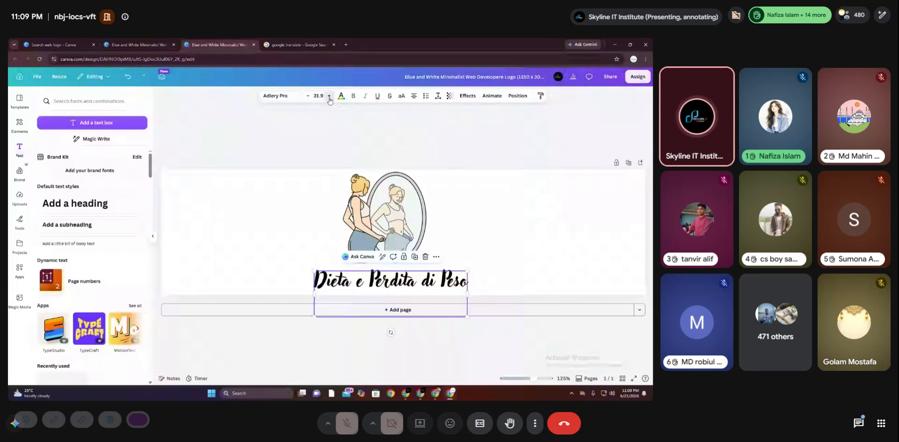
pyautogui.click(330, 96)
pyautogui.click(330, 96)
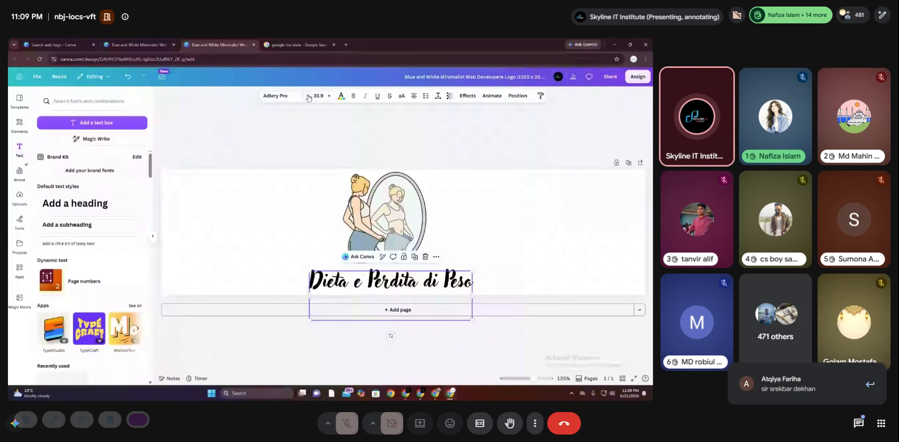
pyautogui.click(329, 95)
pyautogui.click(329, 96)
pyautogui.click(330, 95)
pyautogui.click(329, 95)
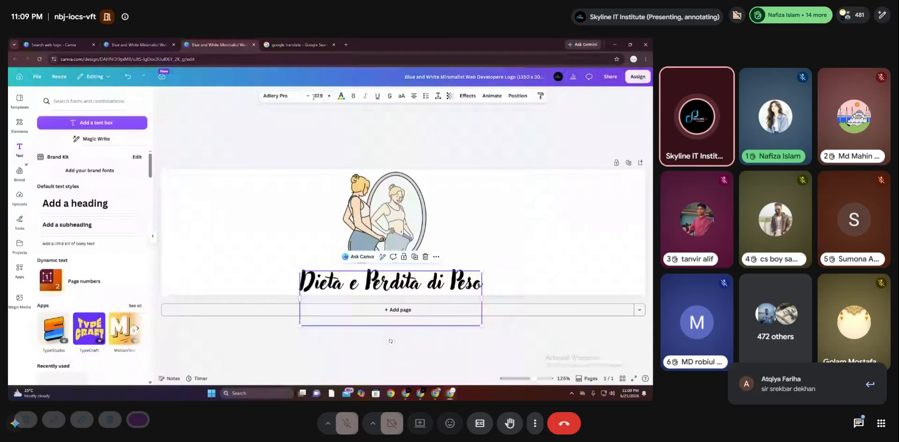
pyautogui.click(308, 96)
pyautogui.click(308, 96)
pyautogui.click(308, 96)
pyautogui.click(308, 96)
pyautogui.click(307, 96)
pyautogui.click(307, 96)
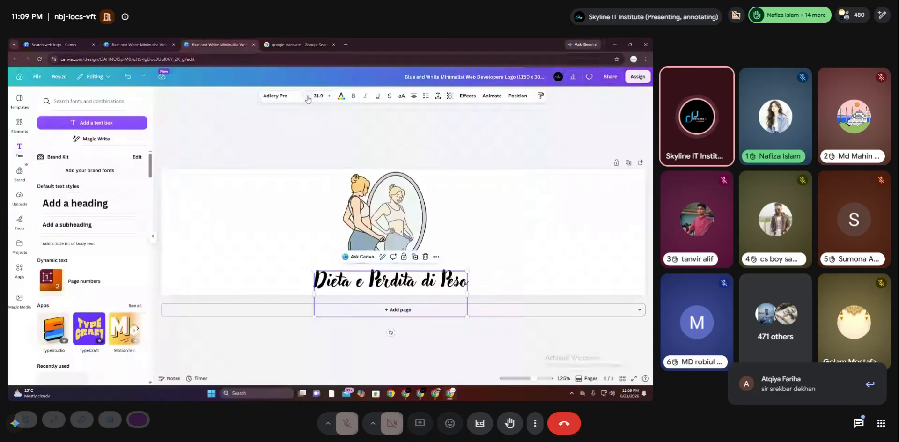
pyautogui.click(308, 96)
pyautogui.click(560, 251)
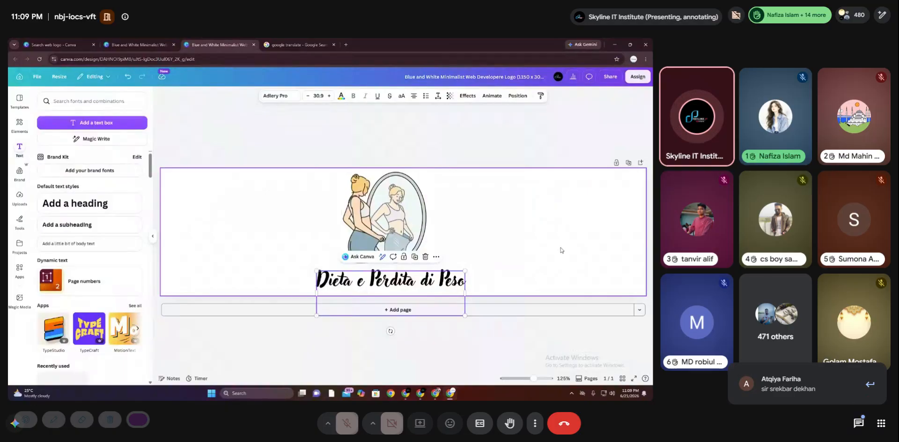
# Nudge the title slightly up and to the right beneath the mirror illustration and deselect it
pyautogui.click(416, 288)
pyautogui.moveTo(415, 288); pyautogui.dragTo(415, 288)
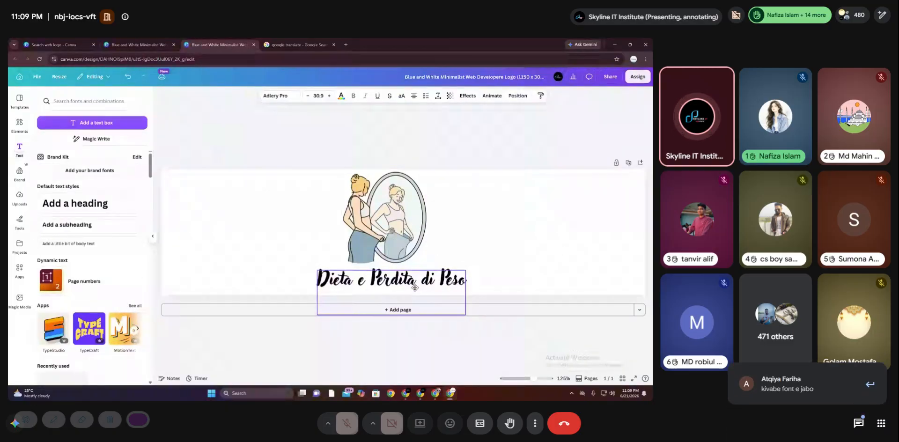
pyautogui.click(412, 266)
pyautogui.click(408, 238)
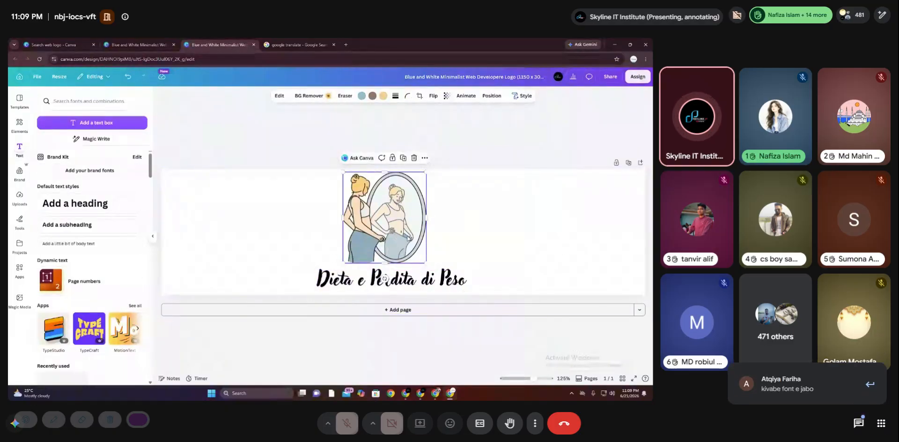
pyautogui.click(496, 240)
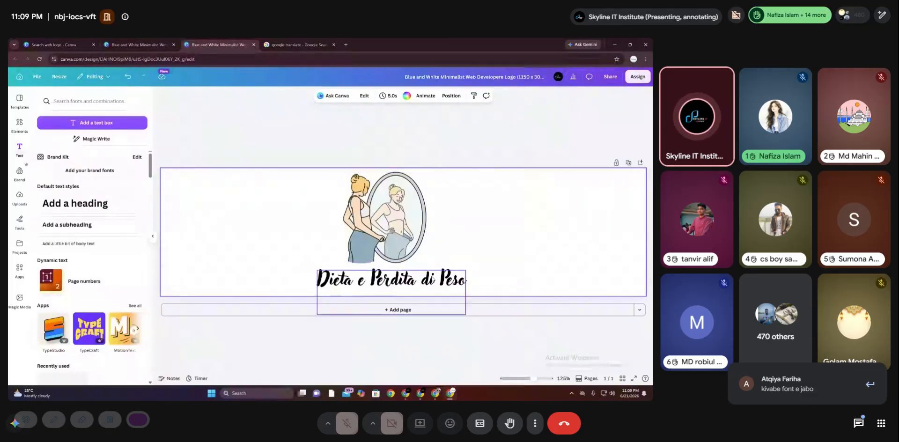
pyautogui.click(393, 281)
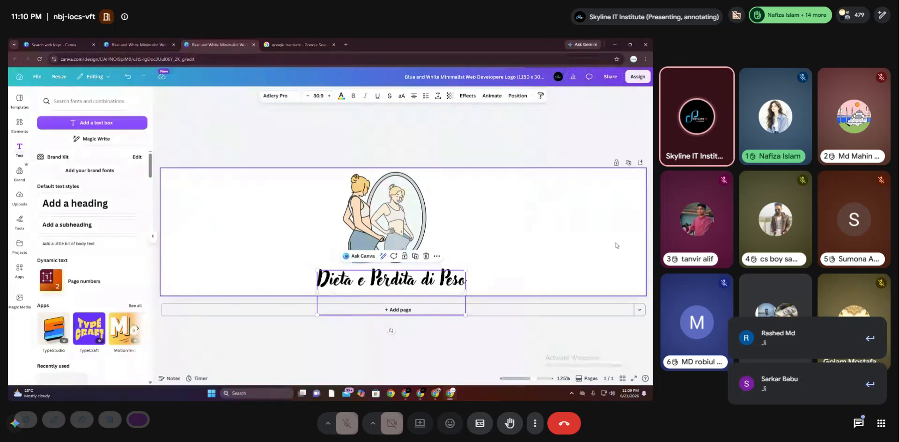
pyautogui.click(489, 255)
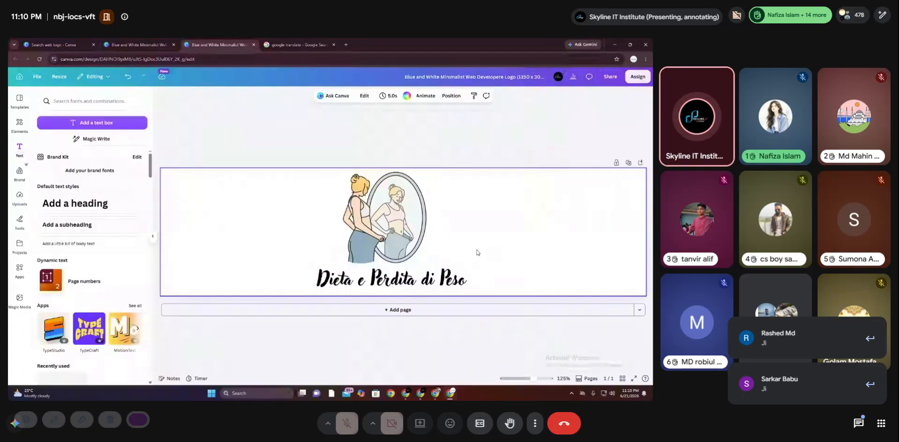
# Try several text colours on the title, including solid red, yellow and orange and pink-purple, orange and blue gradients
pyautogui.click(440, 286)
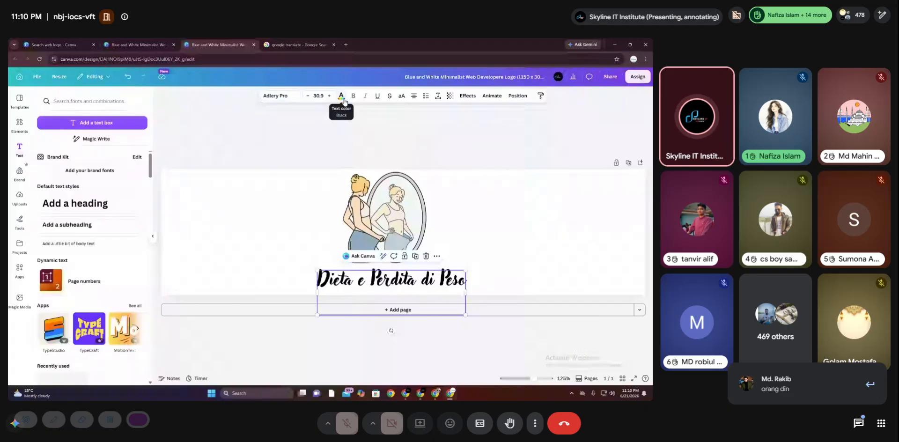
pyautogui.click(342, 96)
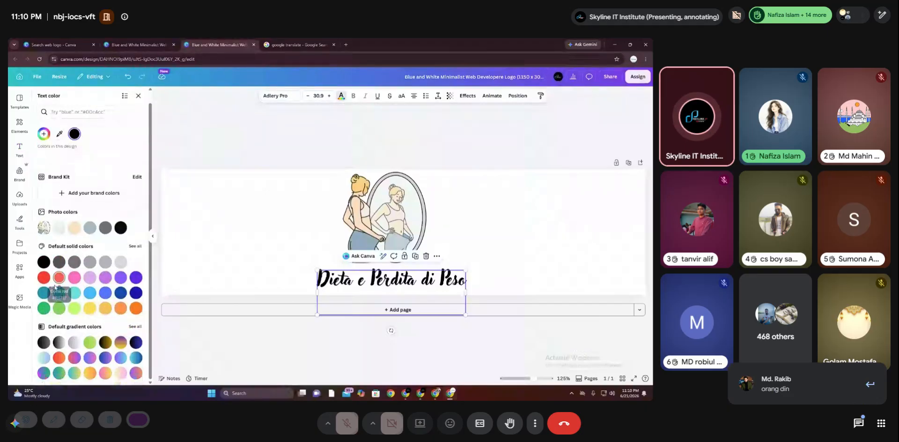
pyautogui.click(59, 278)
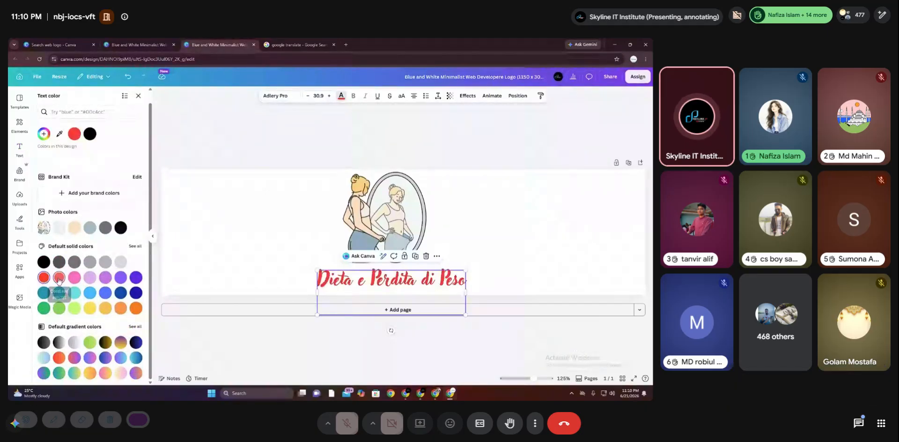
pyautogui.click(75, 308)
pyautogui.click(89, 308)
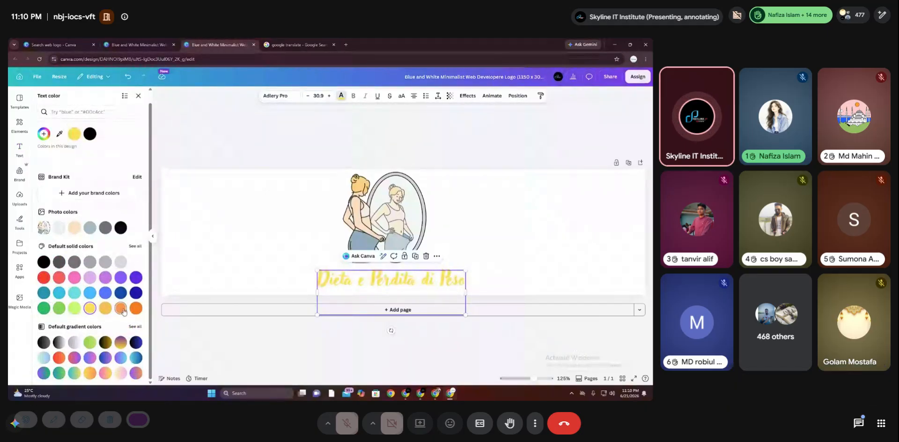
pyautogui.click(136, 308)
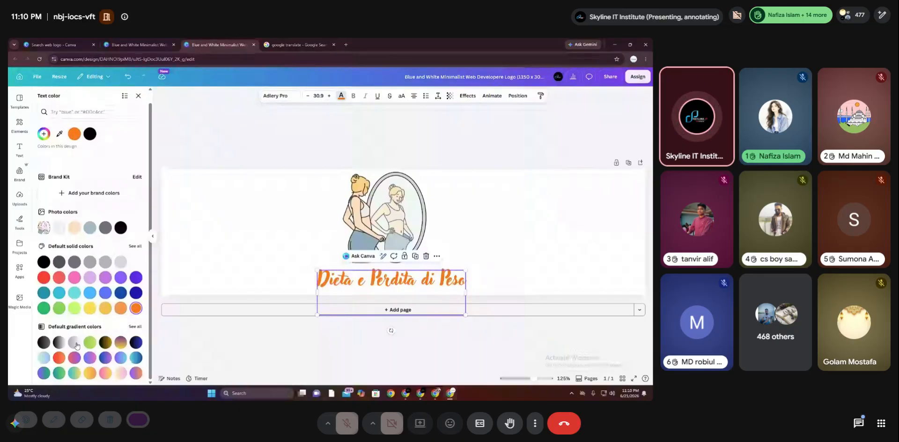
pyautogui.click(74, 357)
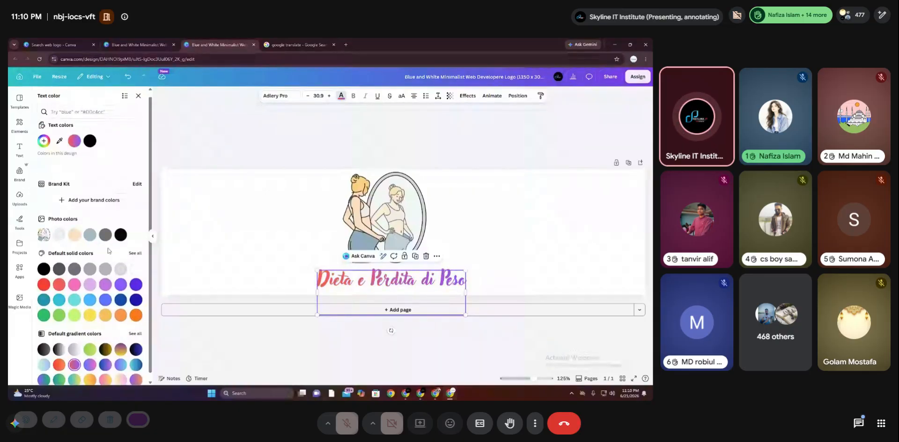
pyautogui.click(135, 358)
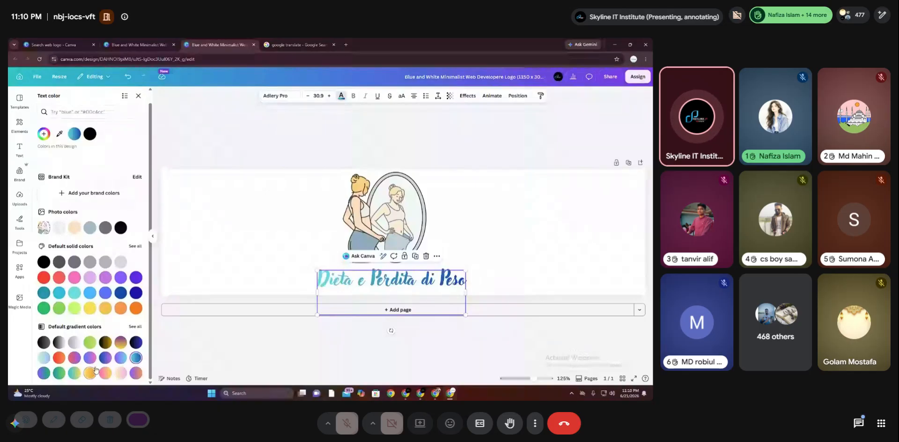
pyautogui.click(90, 373)
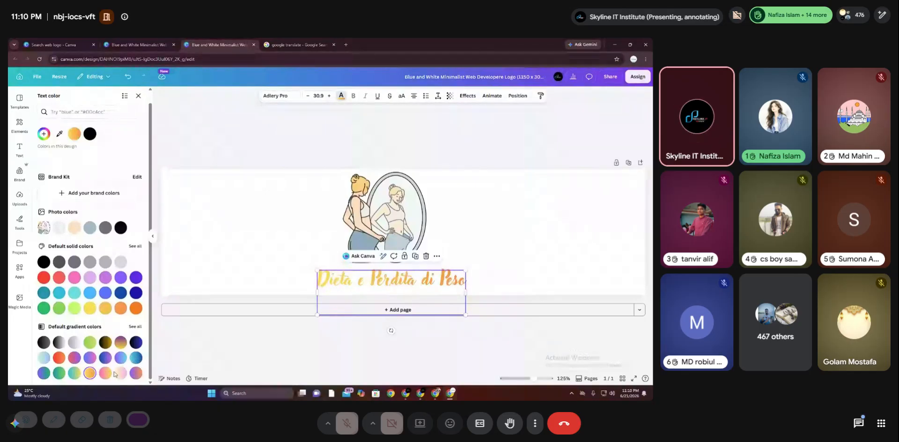
pyautogui.click(59, 373)
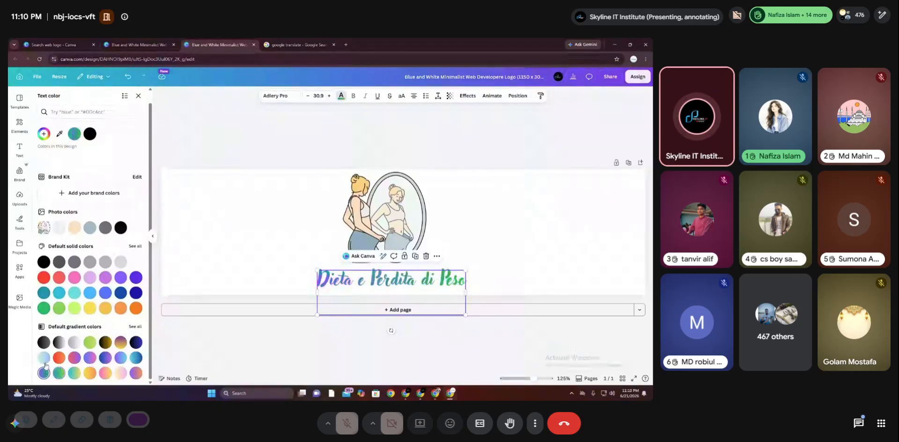
pyautogui.click(59, 357)
pyautogui.click(74, 358)
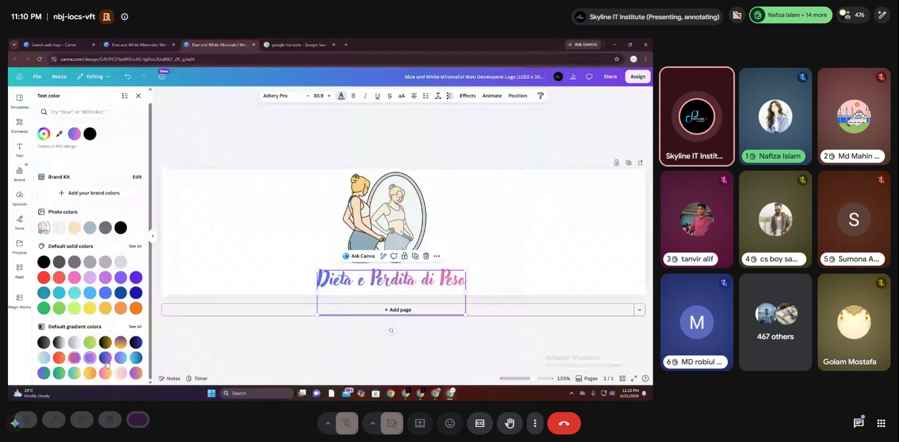
pyautogui.click(121, 357)
pyautogui.click(136, 358)
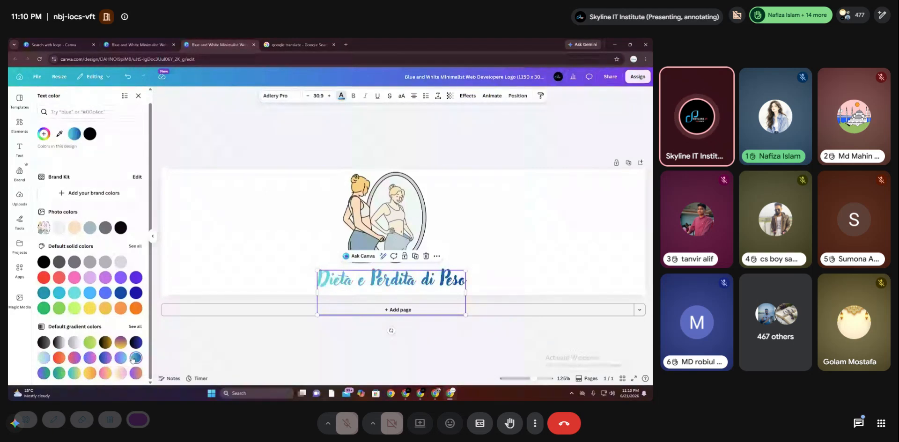
# Set the title's text colour to solid red and deselect it
pyautogui.click(45, 277)
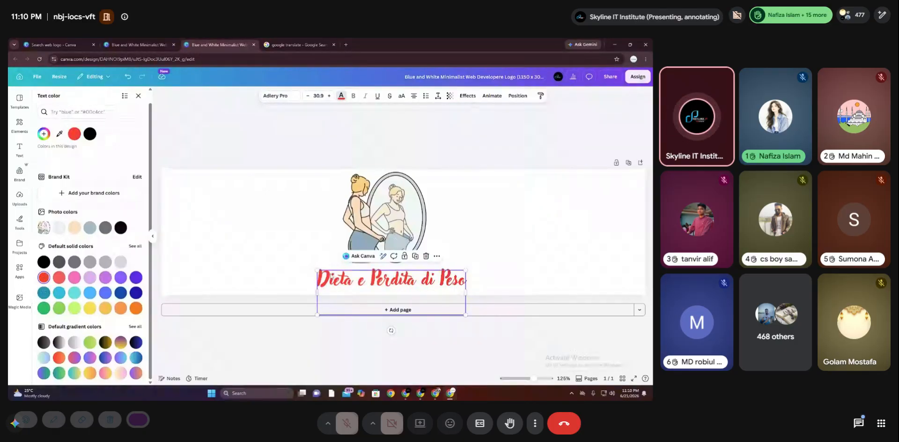
pyautogui.click(488, 259)
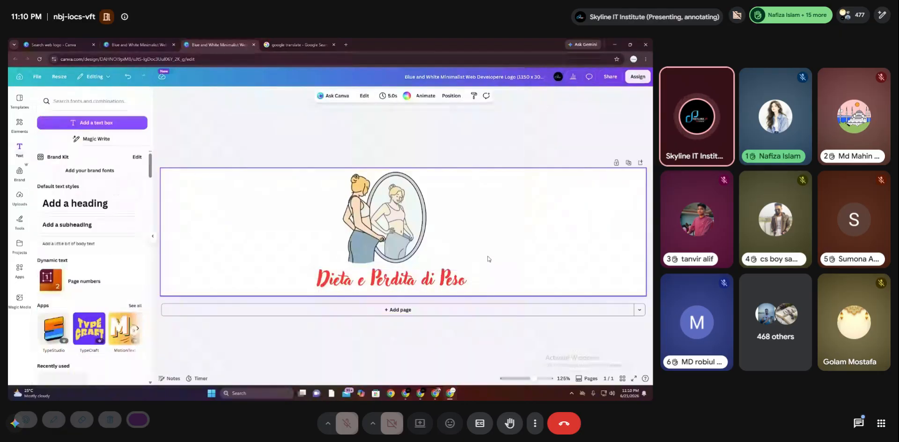
# Enlarge the red title slightly by its corner and recentre it just below the mirror illustration
pyautogui.click(453, 286)
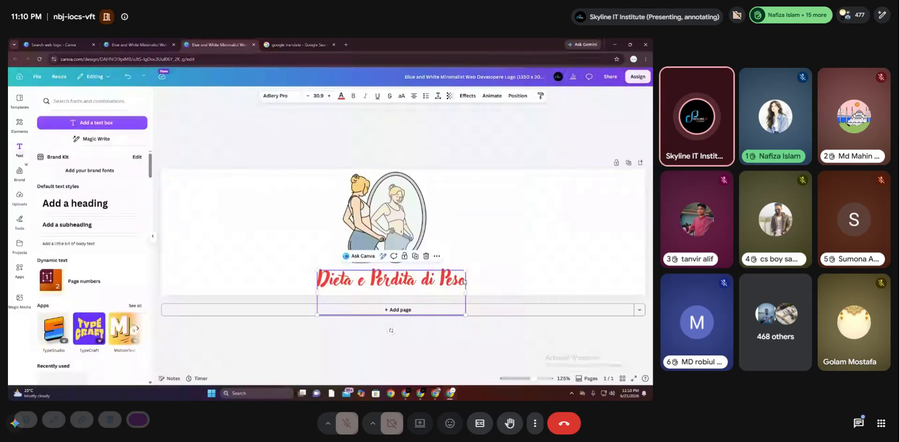
pyautogui.moveTo(465, 271); pyautogui.dragTo(484, 264)
pyautogui.moveTo(427, 285); pyautogui.dragTo(417, 287)
pyautogui.click(469, 264)
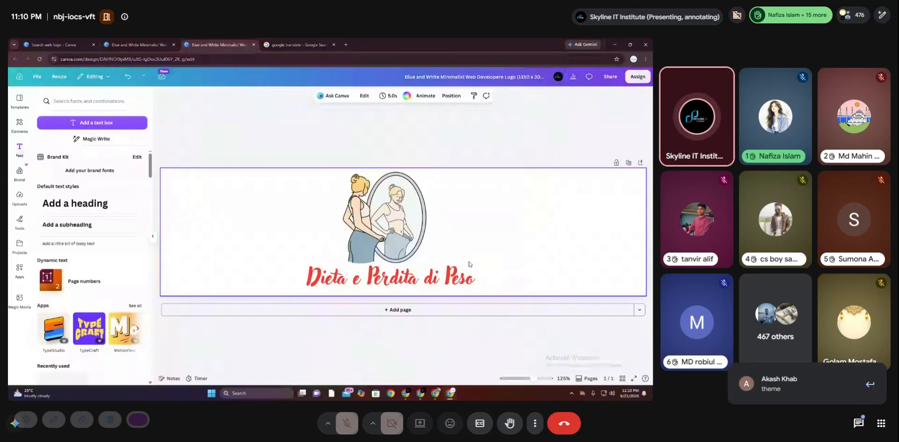
# Nudge the mirror illustration slightly to the right so it sits centred above the title, and deselect it
pyautogui.click(405, 245)
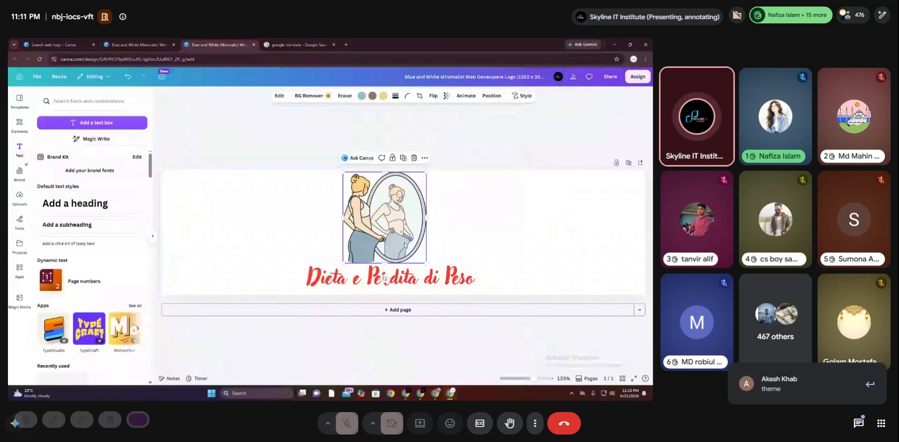
pyautogui.click(247, 227)
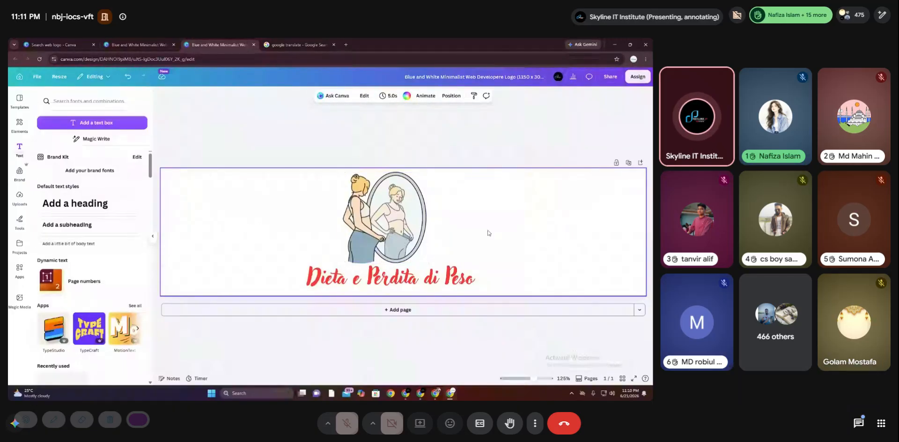
pyautogui.click(382, 221)
pyautogui.moveTo(381, 221); pyautogui.dragTo(383, 218)
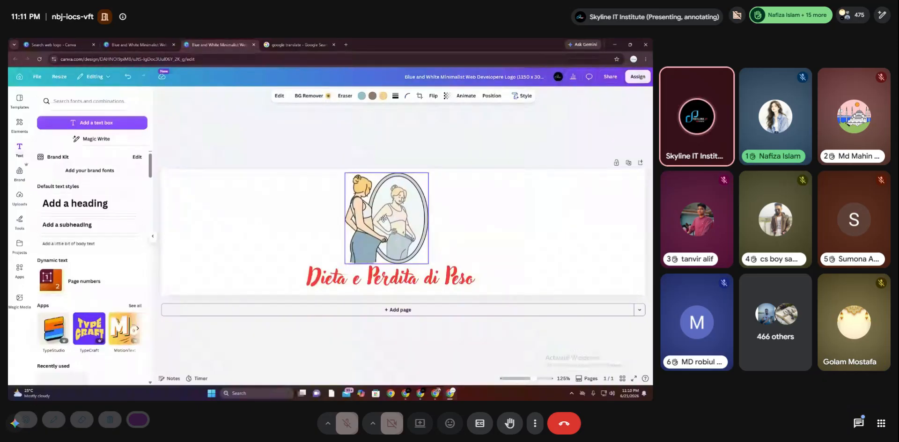
pyautogui.click(287, 225)
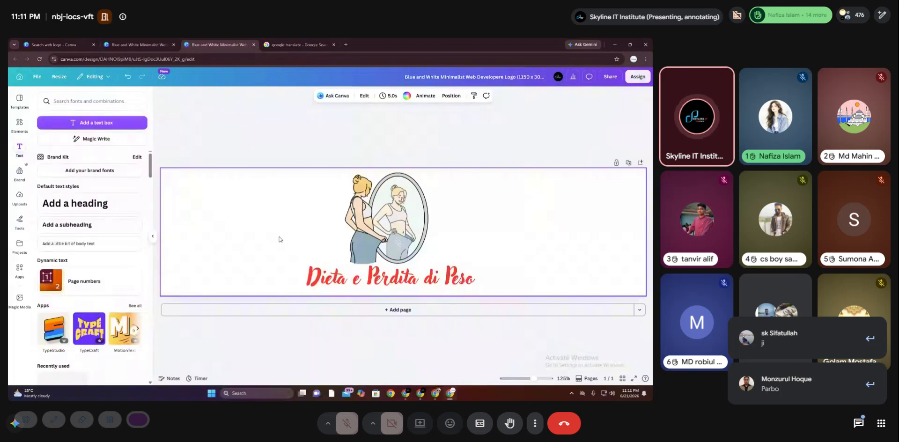
pyautogui.click(231, 117)
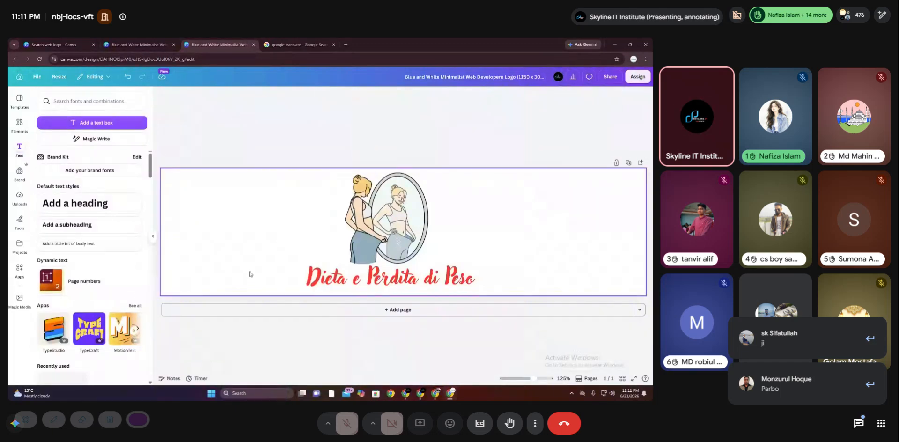
pyautogui.click(249, 274)
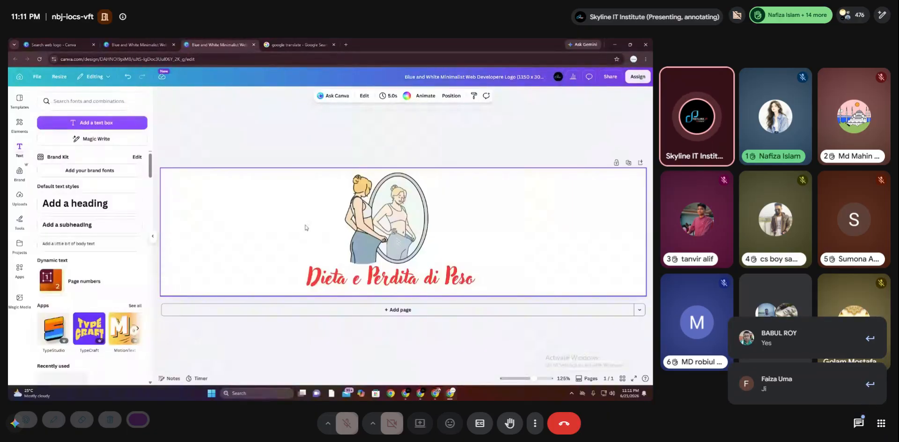
pyautogui.click(257, 148)
pyautogui.click(220, 229)
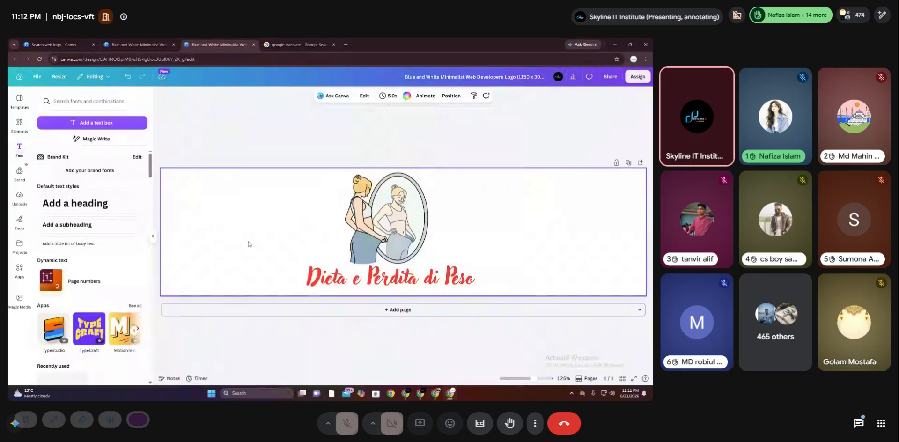
# Try several solid background colours on the logo page, including blue-grey, grey, purple, blue, orange and lime green
pyautogui.click(218, 158)
pyautogui.click(192, 210)
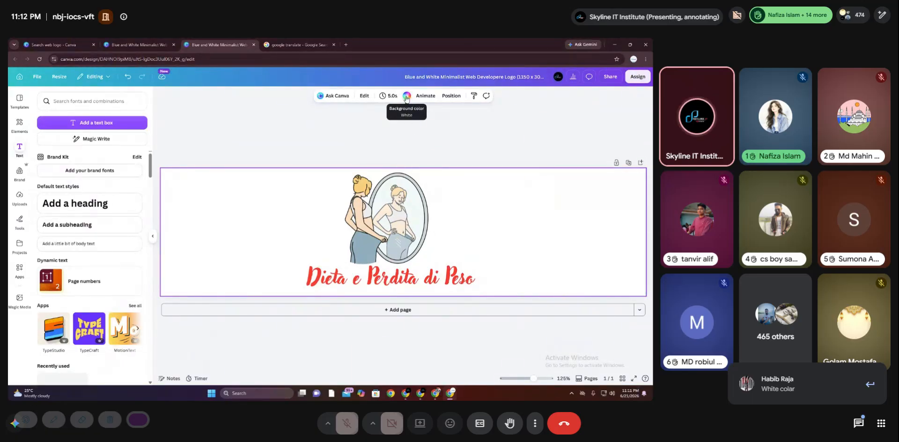
pyautogui.click(407, 97)
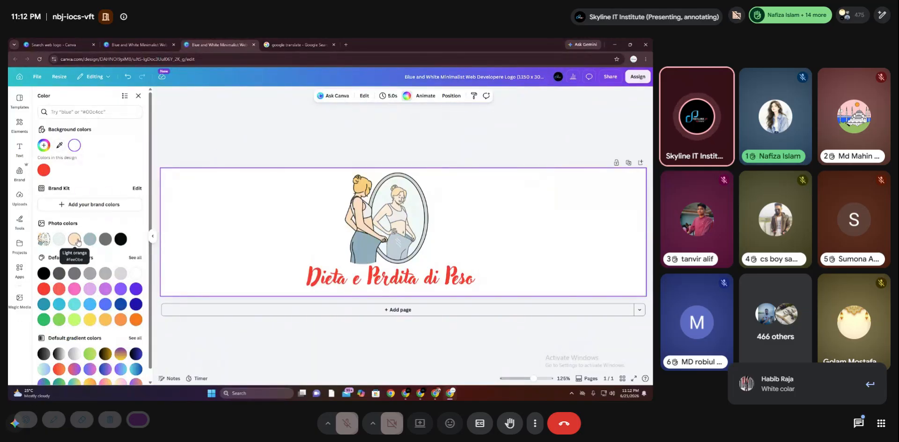
pyautogui.click(59, 239)
pyautogui.click(89, 239)
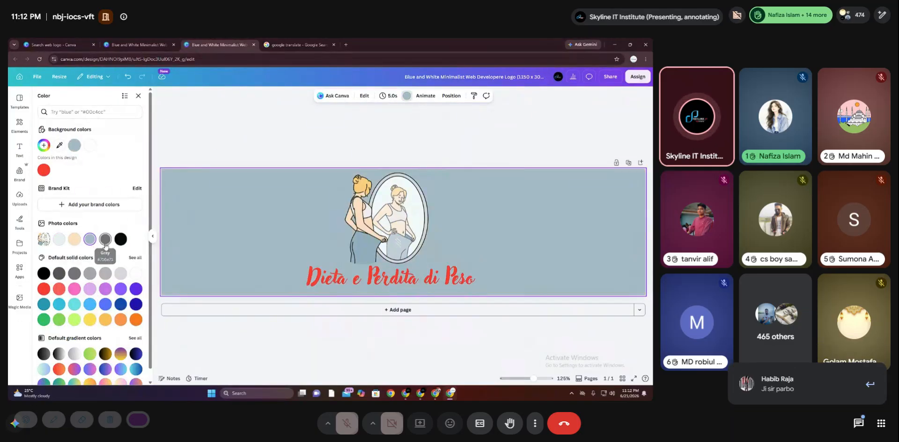
pyautogui.click(105, 238)
pyautogui.click(121, 289)
pyautogui.click(120, 304)
pyautogui.click(120, 319)
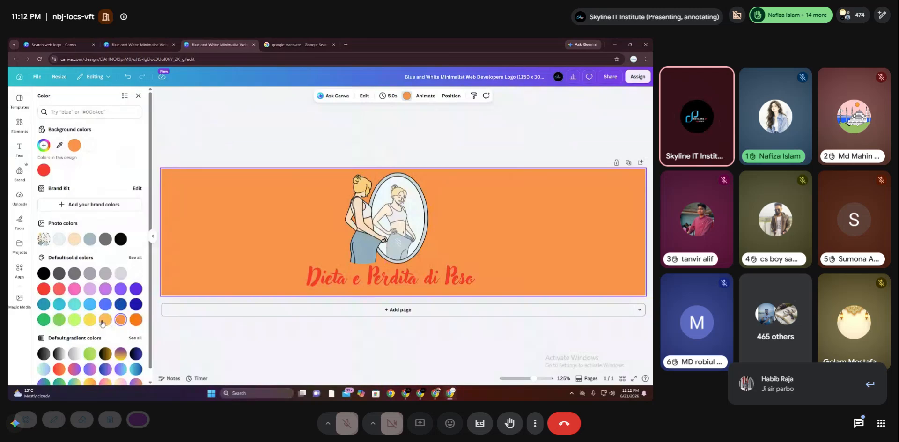
pyautogui.click(105, 319)
pyautogui.click(75, 320)
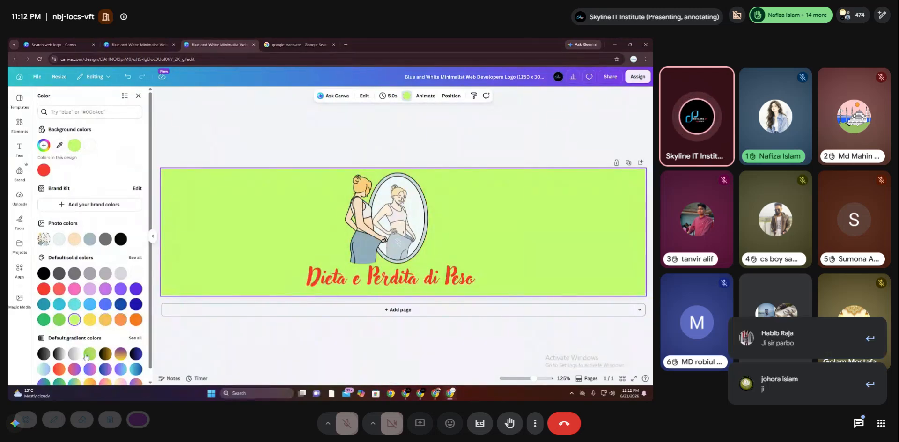
# Try green, pink-yellow, yellow-pink and purple-yellow gradients and solid red as the page background, restore white and deselect the page
pyautogui.click(89, 355)
pyautogui.scroll(-1, 89, 354)
pyautogui.click(120, 374)
pyautogui.click(106, 373)
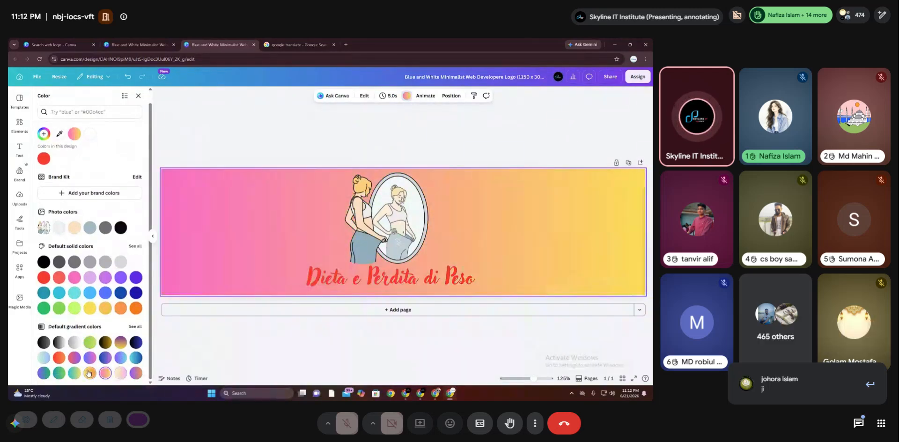
pyautogui.click(89, 373)
pyautogui.click(74, 373)
pyautogui.click(121, 373)
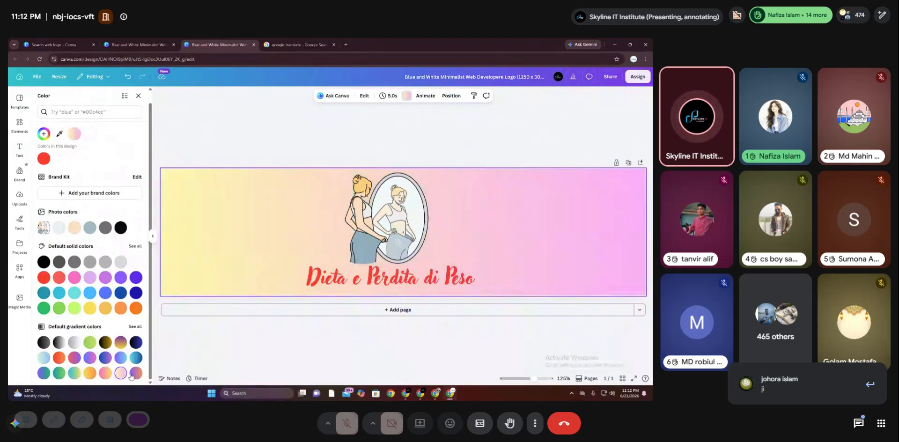
pyautogui.click(135, 357)
pyautogui.click(136, 343)
pyautogui.click(121, 343)
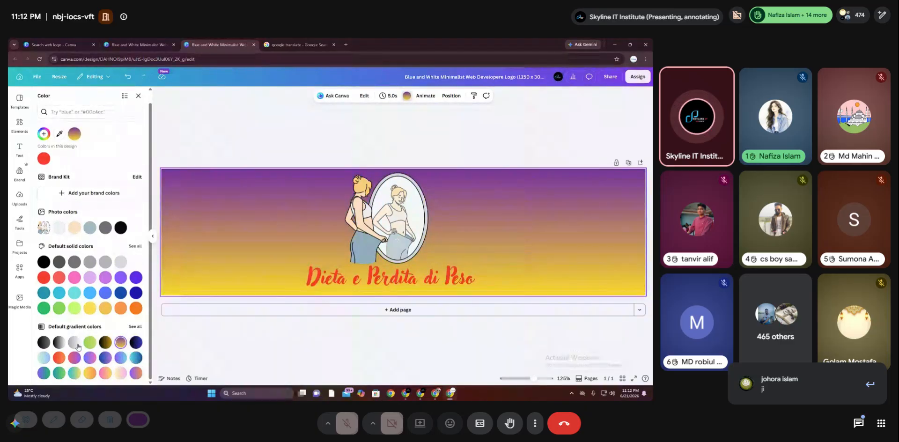
pyautogui.click(77, 345)
pyautogui.click(43, 277)
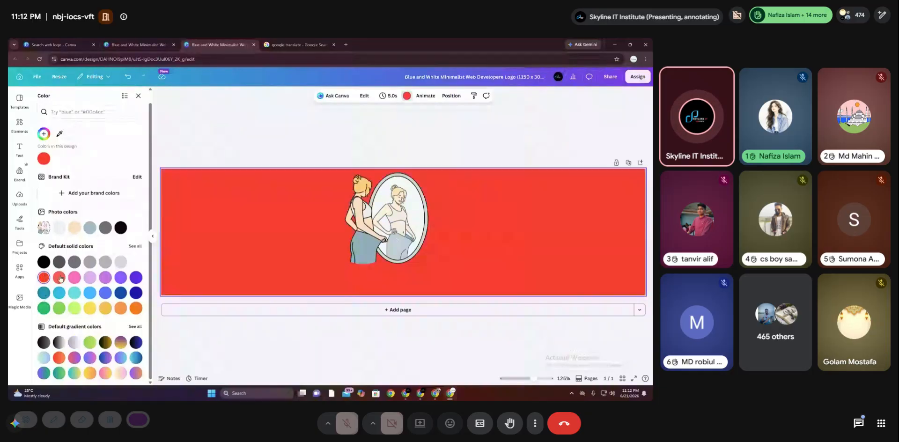
pyautogui.click(137, 262)
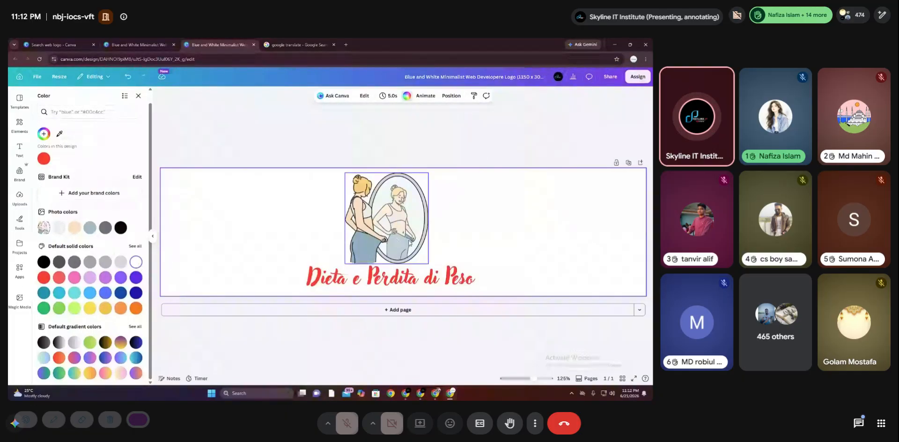
pyautogui.click(430, 124)
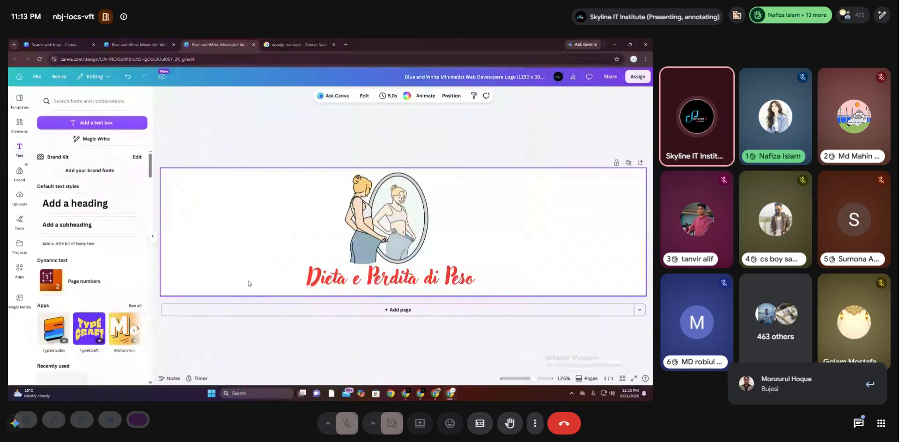
# Download the finished logo design as a PNG file
pyautogui.click(405, 150)
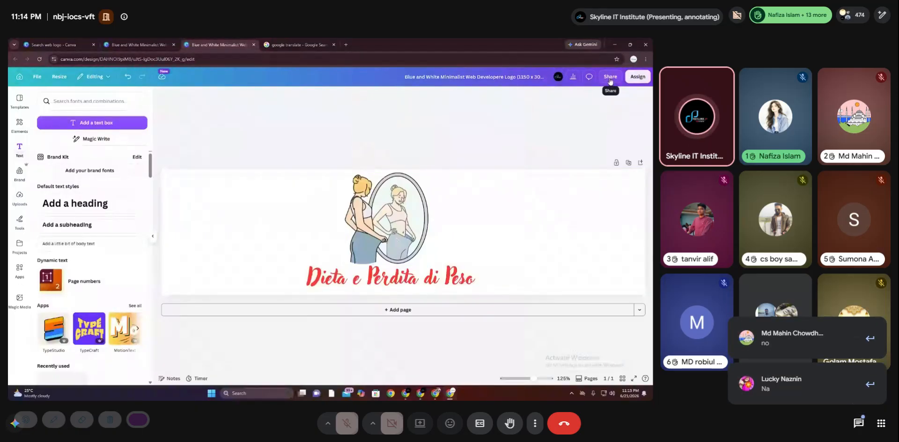
pyautogui.click(611, 78)
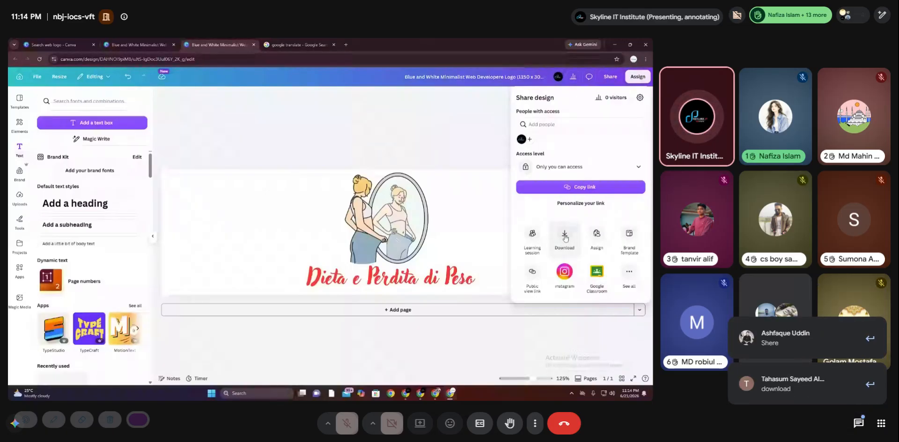
pyautogui.click(565, 237)
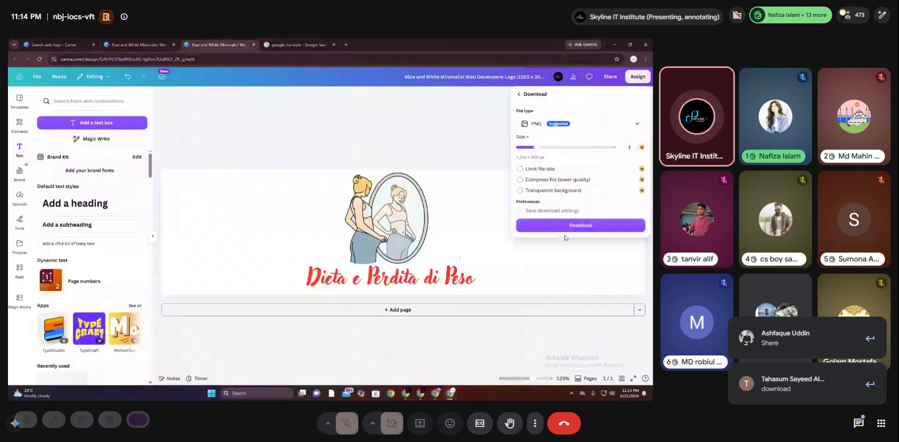
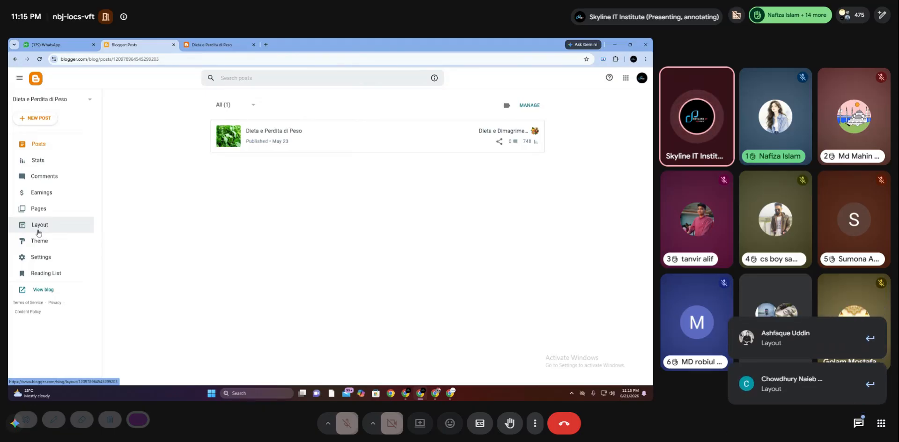
# Open the blog's layout in Blogger and examine the Blog Logo header's title, description, image source and placement settings without changing them
pyautogui.click(39, 233)
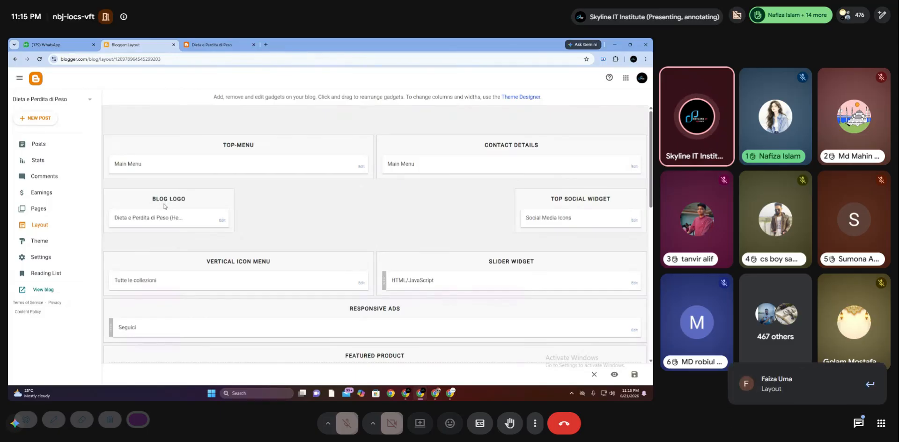
pyautogui.click(223, 224)
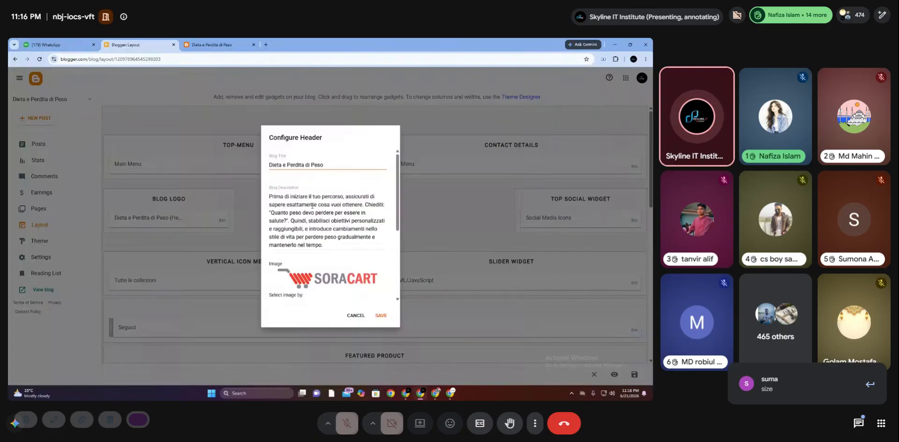
pyautogui.click(346, 315)
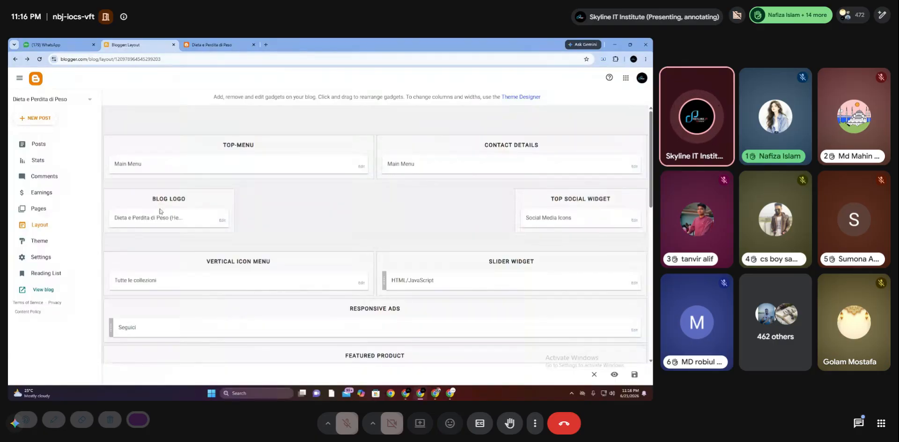
pyautogui.click(222, 222)
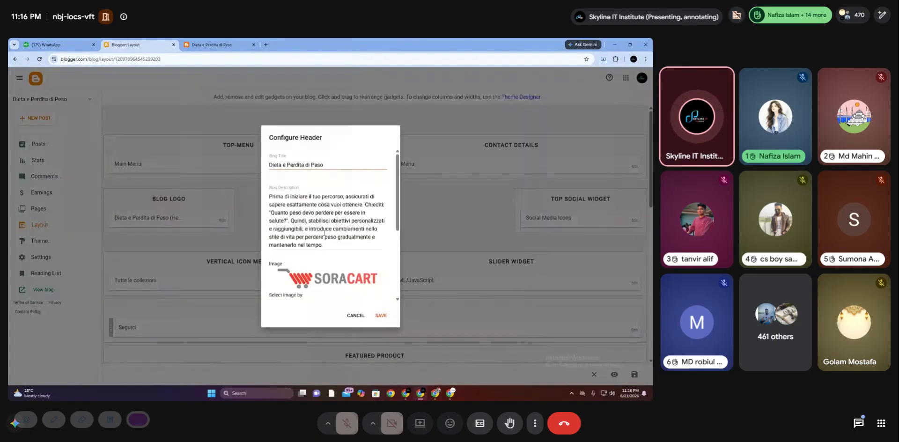
pyautogui.scroll(-3, 324, 235)
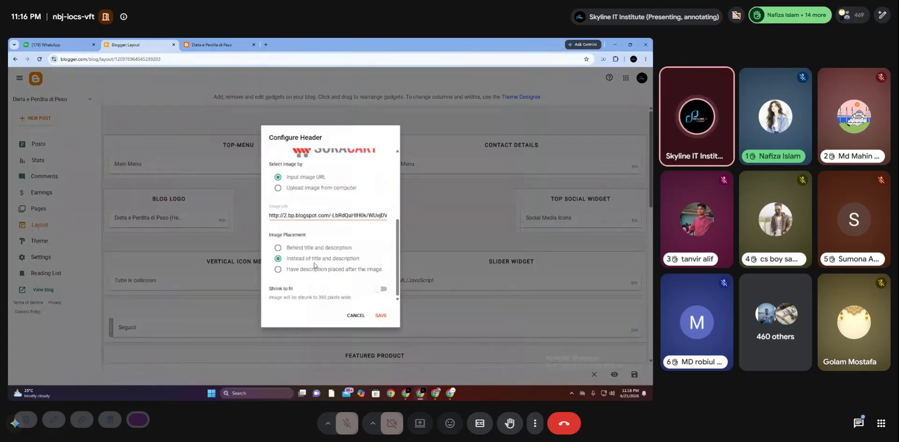
pyautogui.scroll(3, 295, 250)
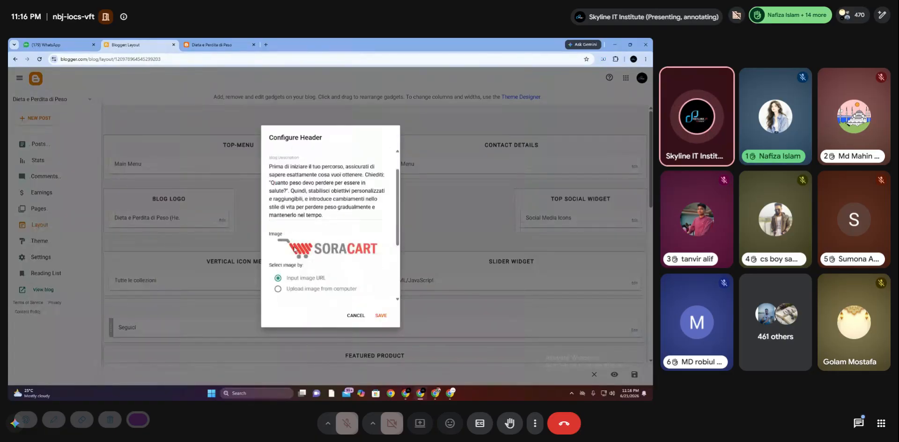
pyautogui.scroll(-3, 294, 249)
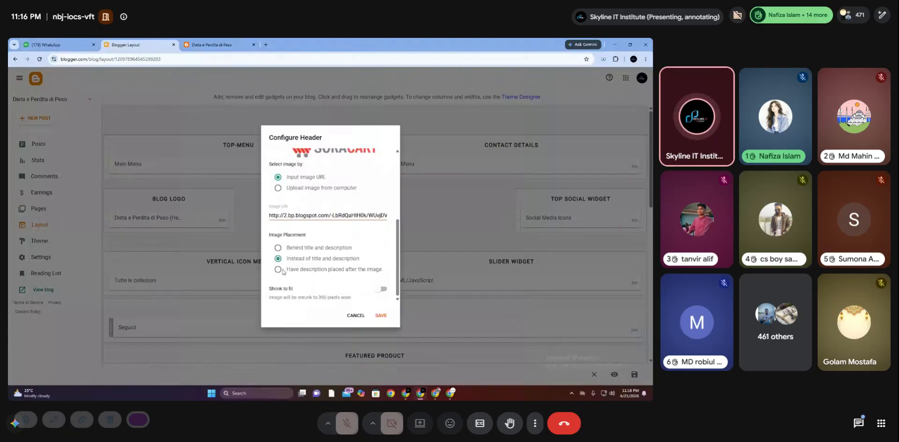
pyautogui.click(355, 315)
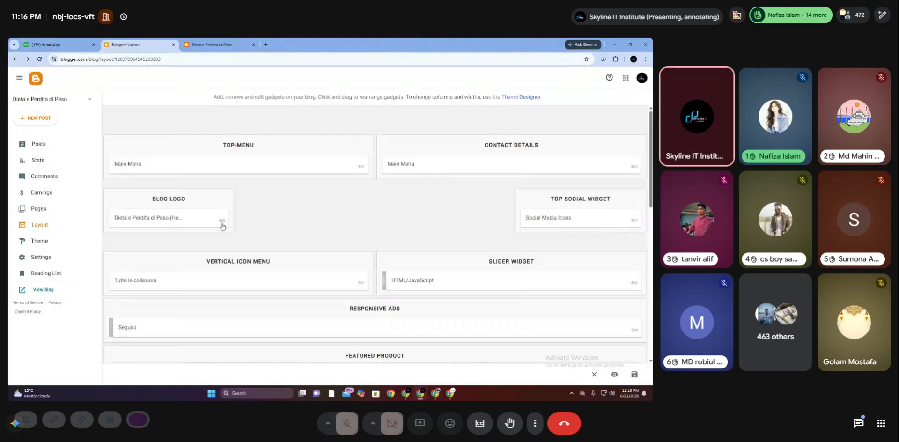
# In the Blog Logo header settings, switch the image source to upload from computer and choose the logo PNG from the Downloads folder
pyautogui.click(222, 224)
pyautogui.scroll(-5, 280, 248)
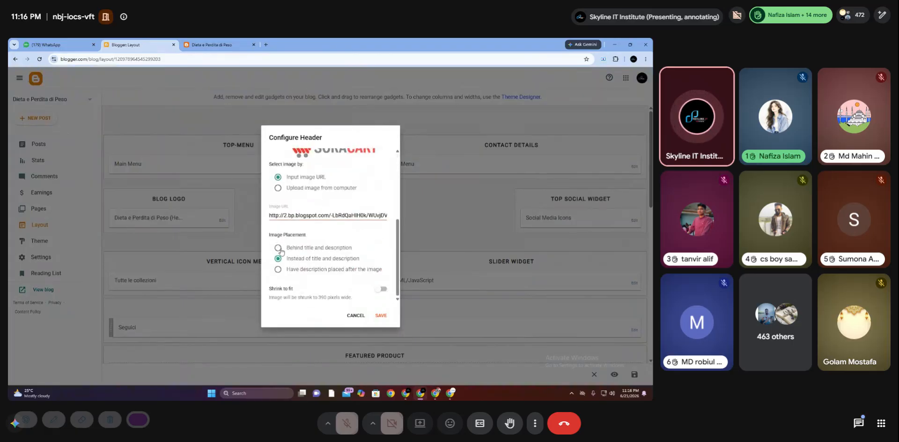
pyautogui.scroll(5, 291, 231)
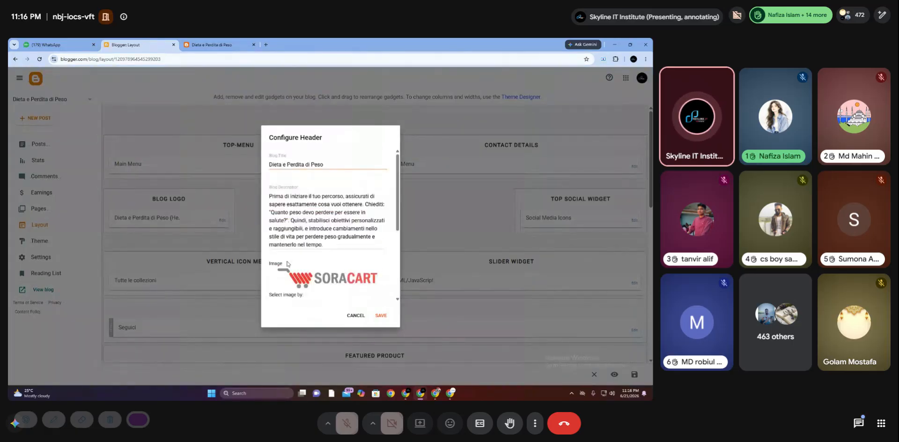
pyautogui.scroll(-2, 292, 237)
pyautogui.scroll(2, 295, 243)
pyautogui.scroll(-2, 294, 242)
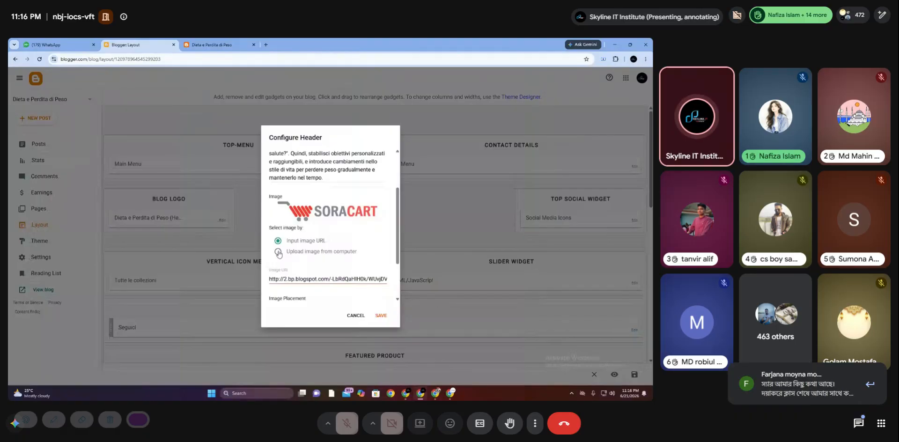
pyautogui.click(278, 252)
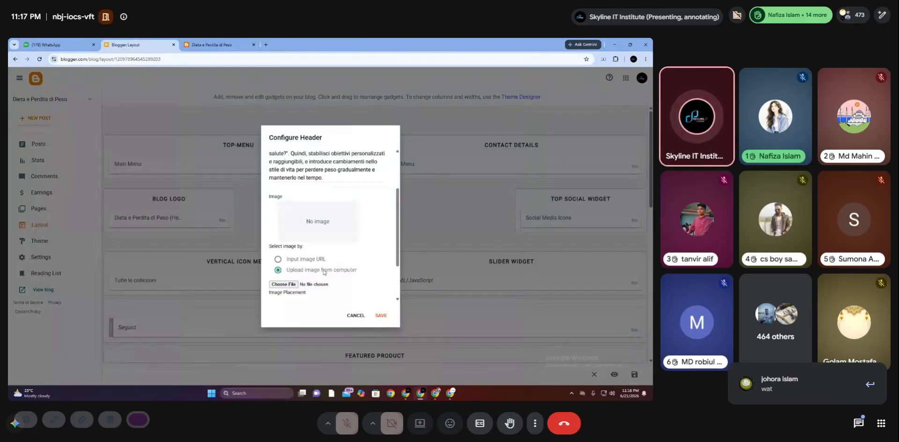
pyautogui.click(283, 284)
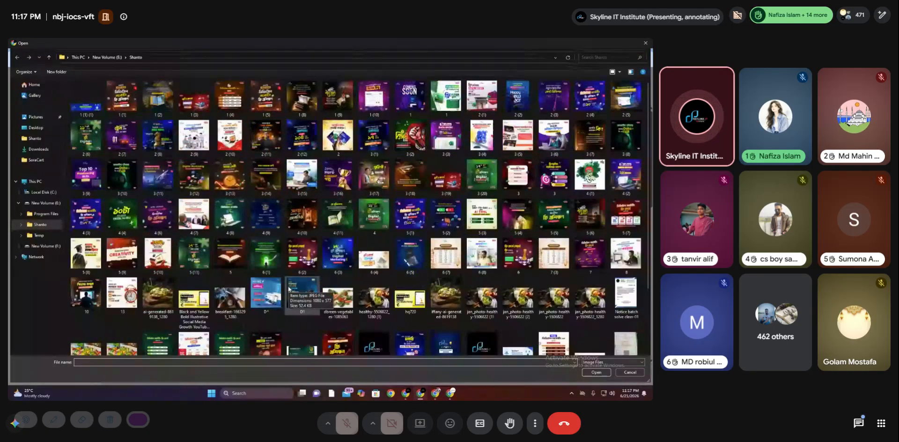
pyautogui.click(45, 149)
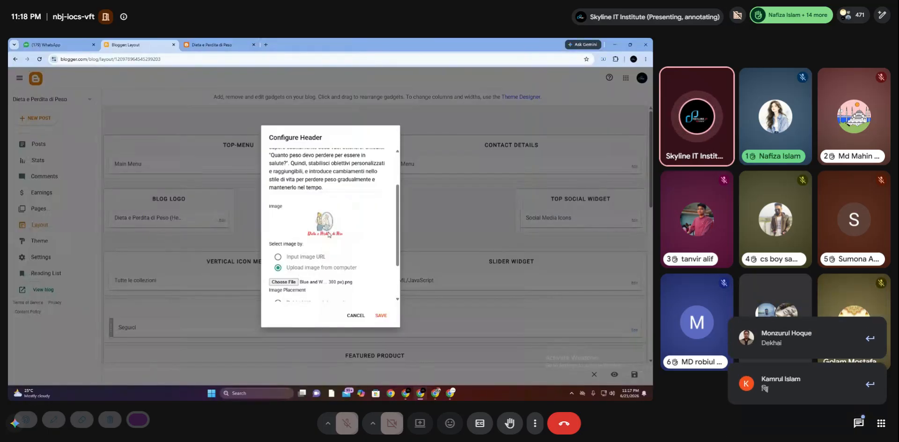
# Review the uploaded logo's preview and image placement options, and save the header configuration
pyautogui.scroll(-1, 329, 234)
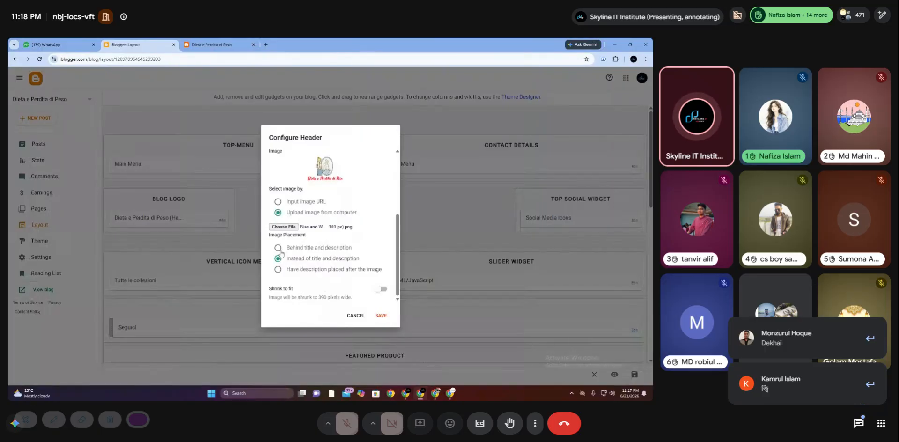
pyautogui.scroll(2, 311, 243)
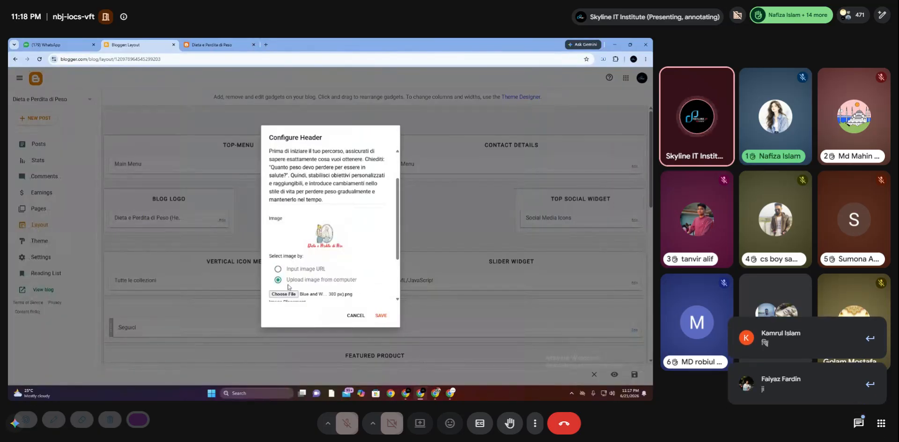
pyautogui.scroll(-1, 328, 290)
pyautogui.click(379, 317)
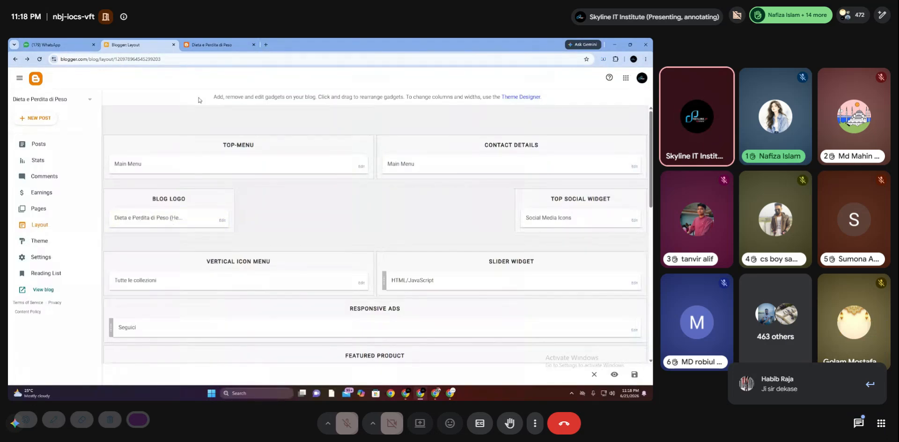
# Reload the live Dieta e Perdita di Peso blog and look over its header logo and the sections below
pyautogui.click(200, 43)
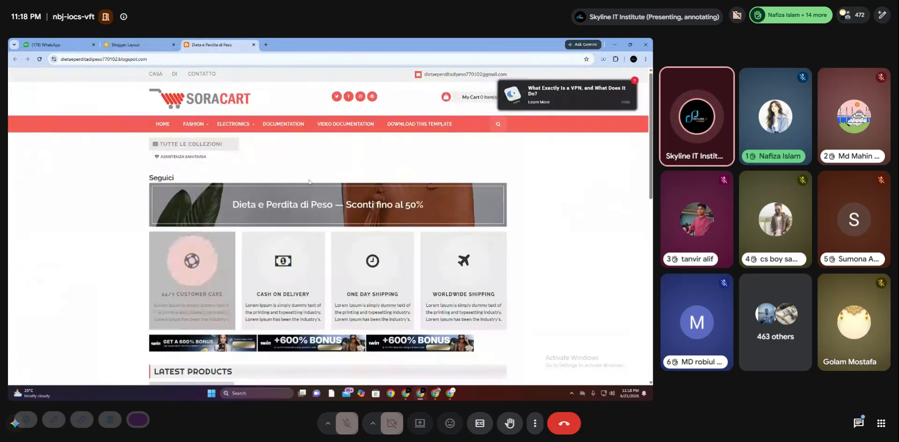
pyautogui.click(39, 59)
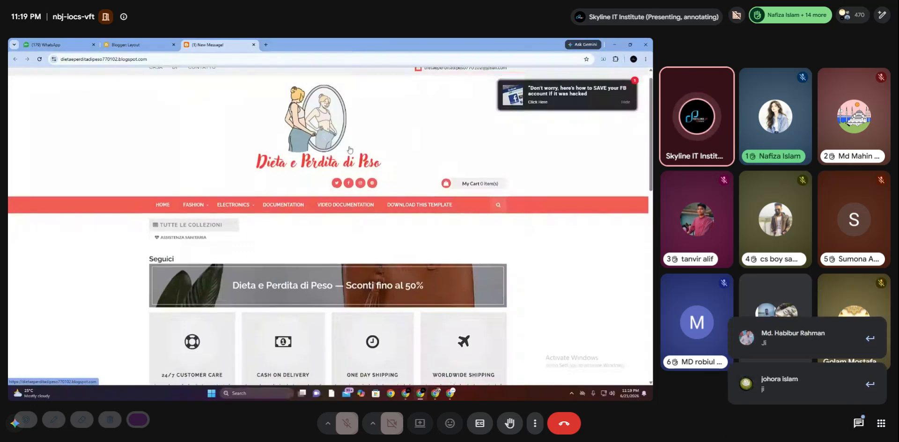
pyautogui.scroll(-5, 202, 314)
pyautogui.scroll(5, 203, 314)
pyautogui.scroll(-4, 275, 310)
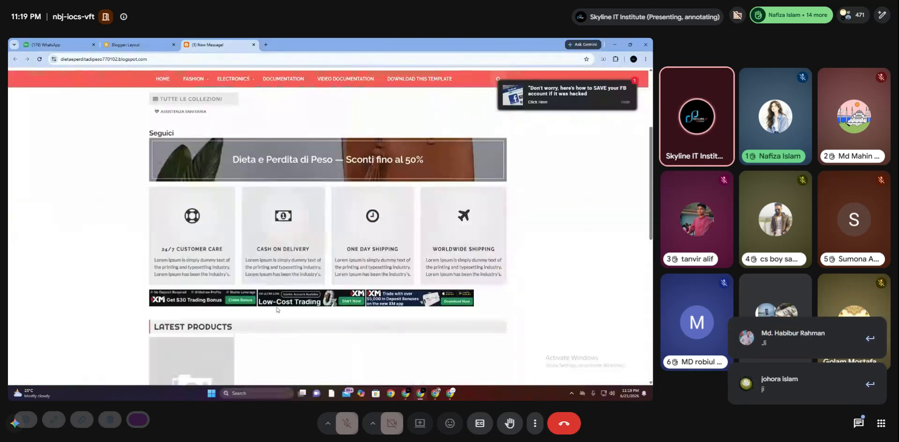
# Examine the live blog page from the header logo through the promo banner and product sections down to the footer
pyautogui.scroll(4, 275, 309)
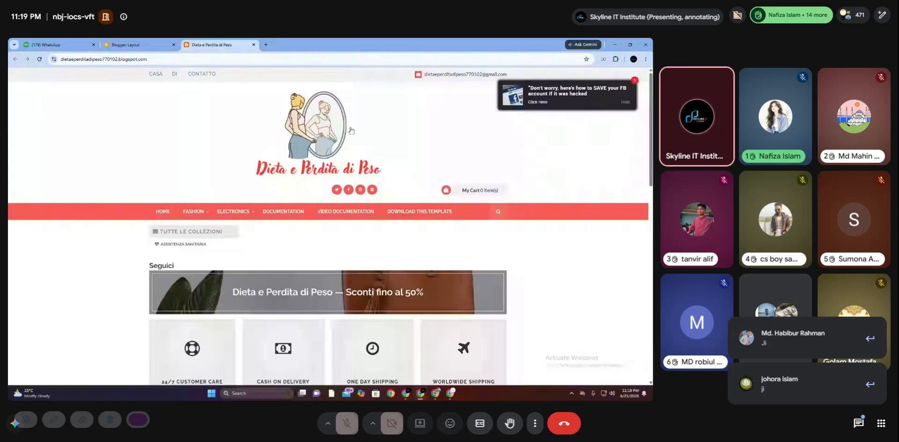
pyautogui.scroll(-3, 307, 259)
pyautogui.scroll(-1, 308, 259)
pyautogui.scroll(4, 327, 165)
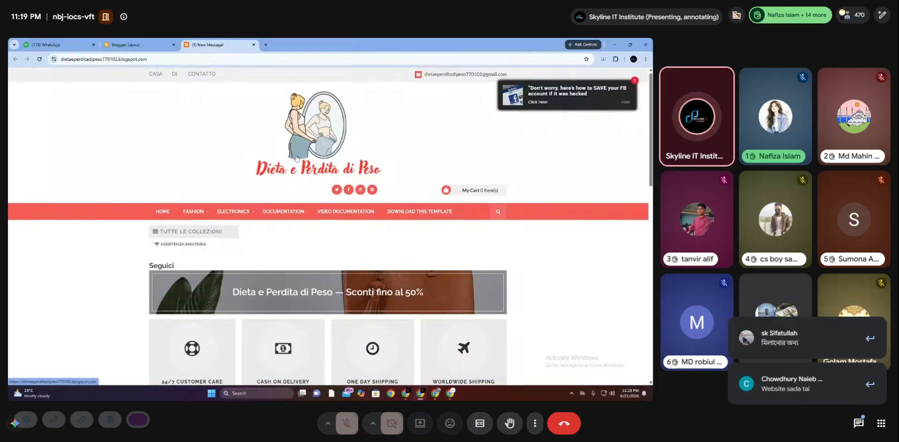
pyautogui.scroll(-1, 294, 167)
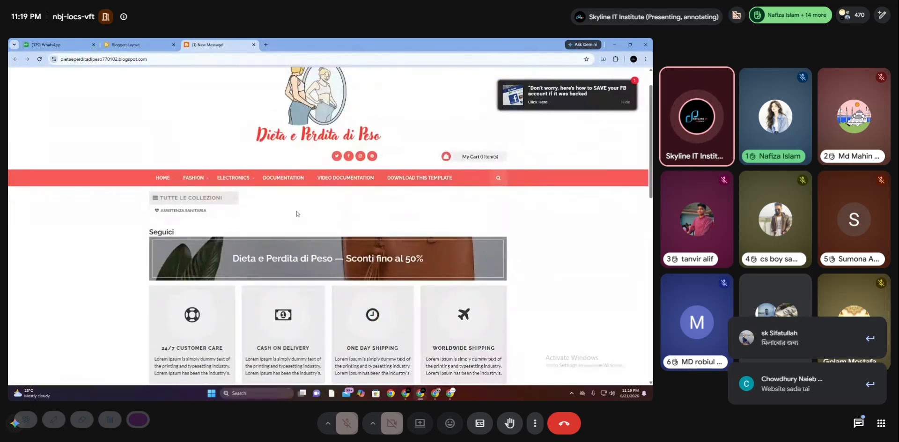
pyautogui.scroll(-14, 296, 213)
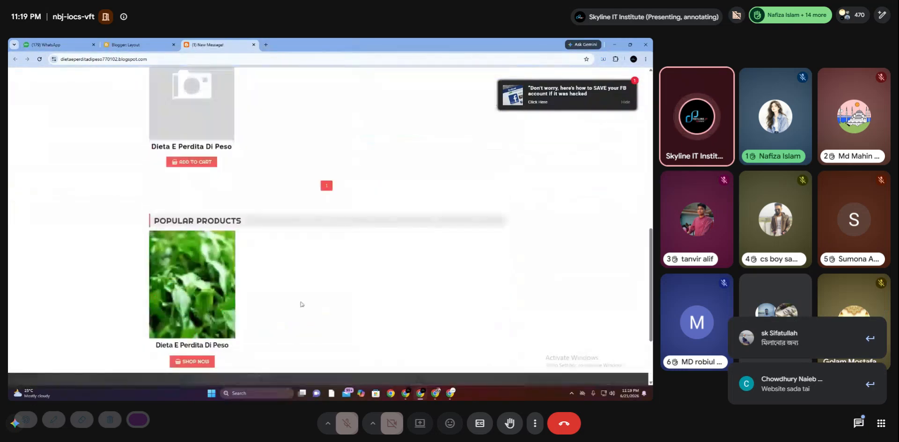
pyautogui.scroll(3, 301, 303)
pyautogui.scroll(12, 301, 313)
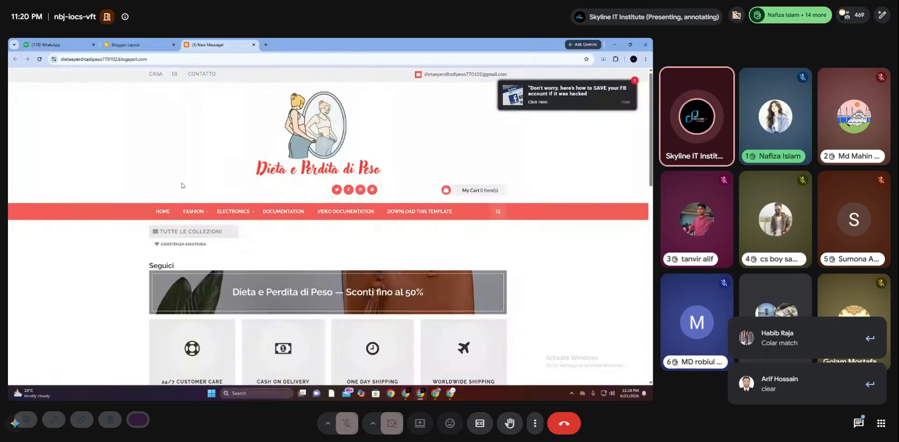
pyautogui.scroll(-15, 182, 185)
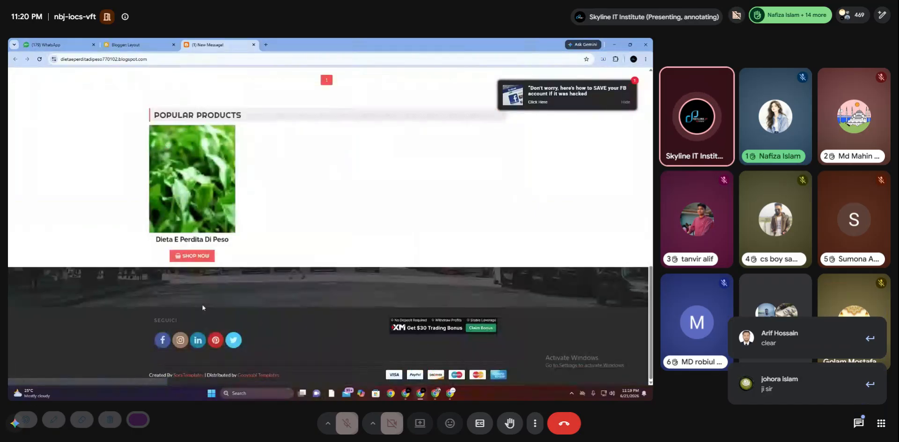
pyautogui.scroll(15, 203, 307)
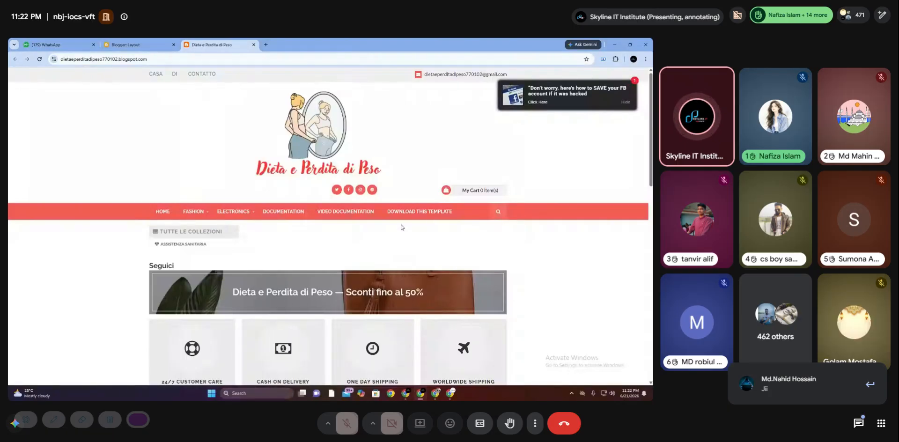
# Switch to Canva, close the Blue and White Minimalist Web Developere Logo template preview in the web logo search, and open the account menu
pyautogui.click(451, 392)
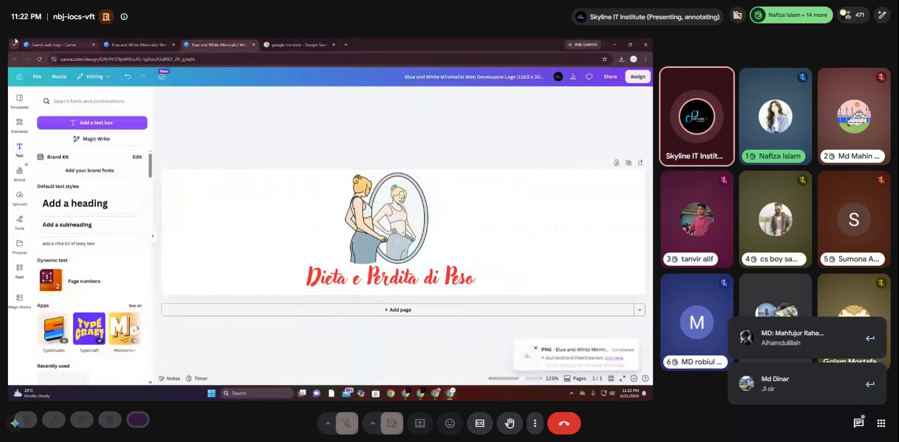
pyautogui.click(133, 44)
pyautogui.click(54, 45)
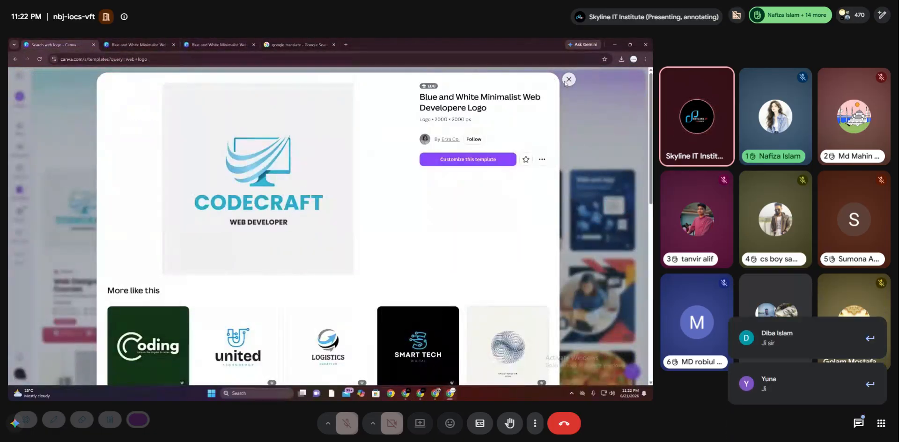
pyautogui.click(569, 80)
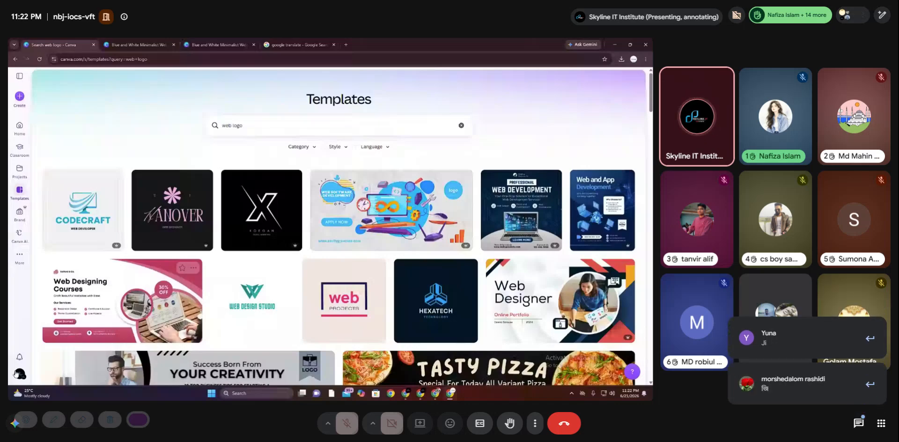
pyautogui.click(19, 373)
pyautogui.moveTo(79, 245)
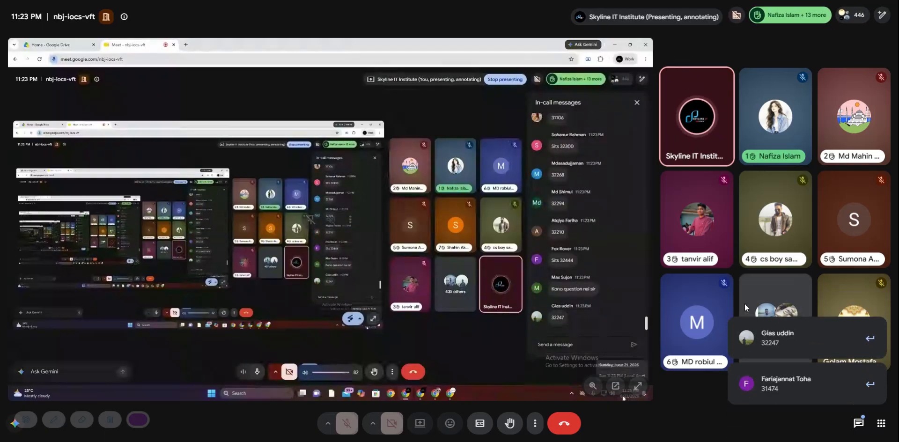
pyautogui.moveTo(796, 25)
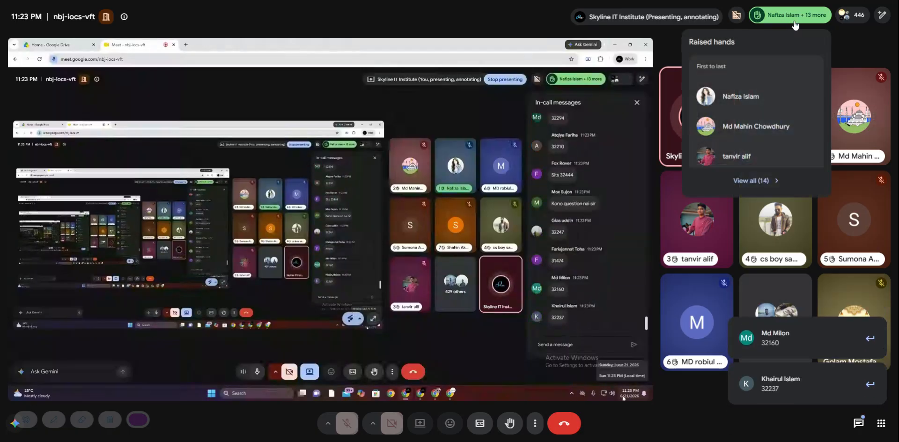